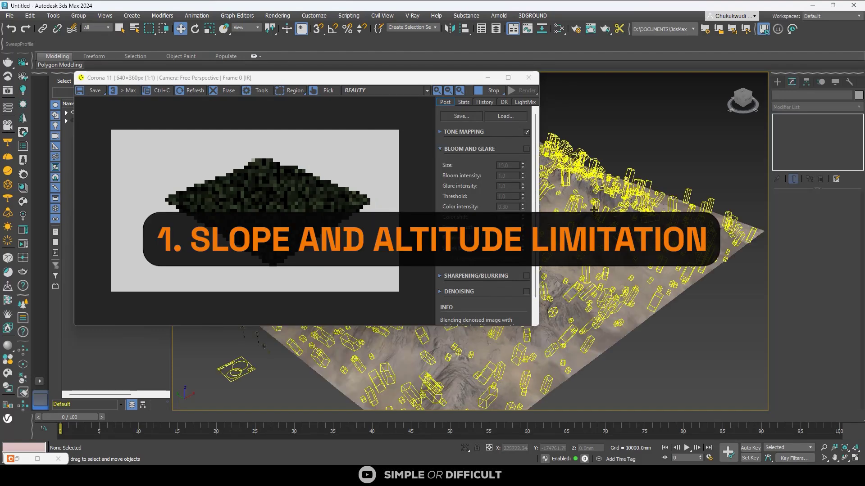
Step: Enable slope limitation for the tree scatter on the mountain terrain and set its maximum angle to 45°
{"action": "left_click", "coordinate": [509, 79]}
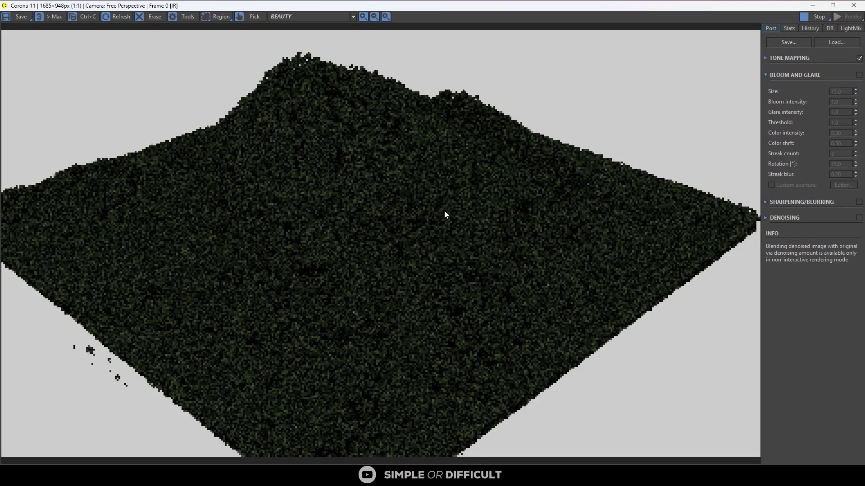
{"action": "scroll", "coordinate": [286, 285], "scroll_direction": "up", "scroll_amount": 1}
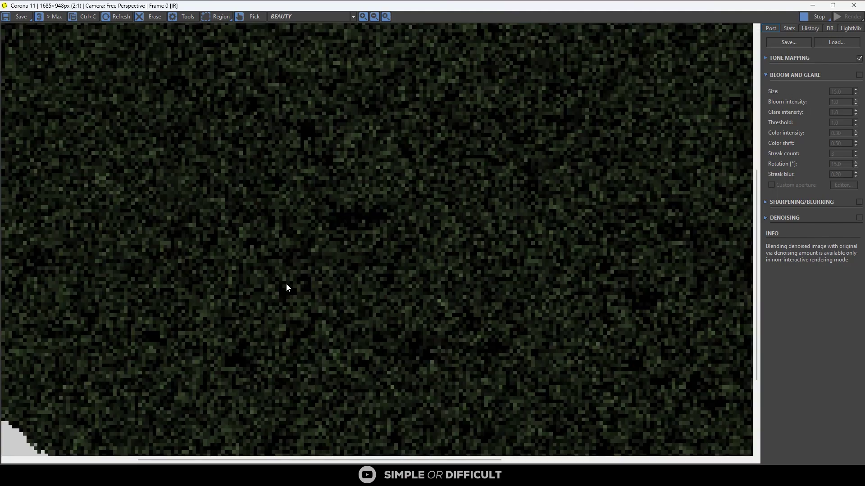
{"action": "scroll", "coordinate": [297, 266], "scroll_direction": "down", "scroll_amount": 1}
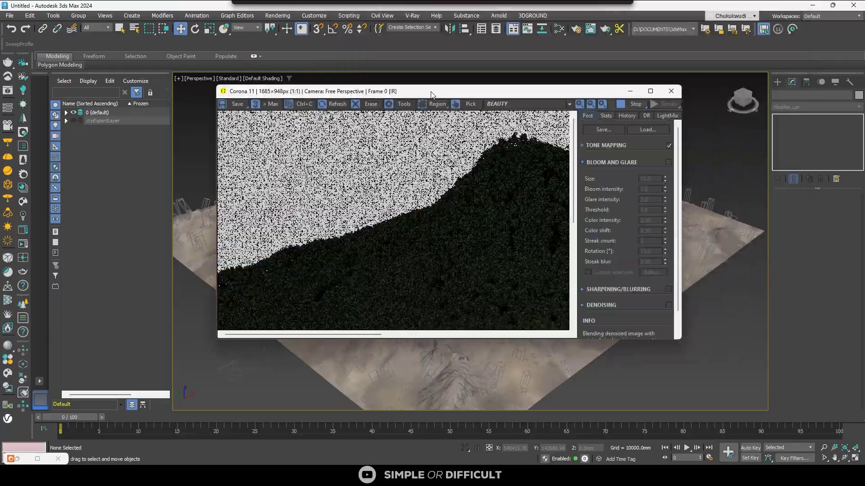
{"action": "scroll", "coordinate": [856, 360], "scroll_direction": "down", "scroll_amount": 2}
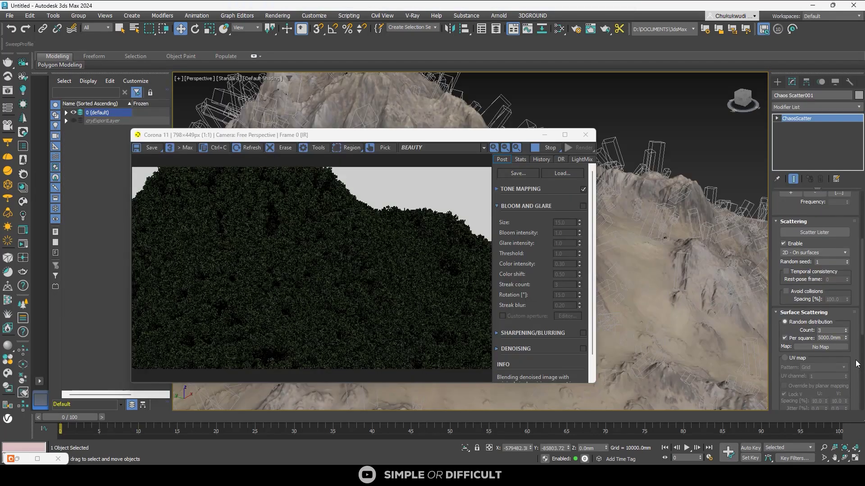
{"action": "scroll", "coordinate": [856, 364], "scroll_direction": "down", "scroll_amount": 12}
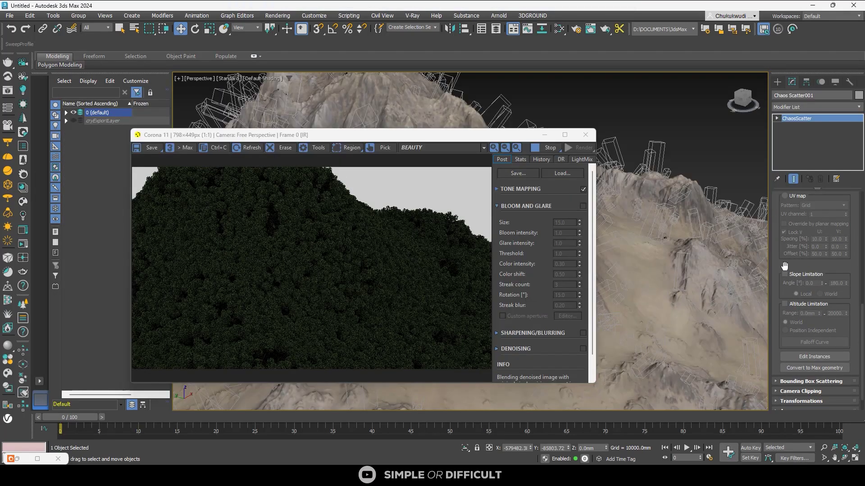
{"action": "left_click", "coordinate": [785, 274]}
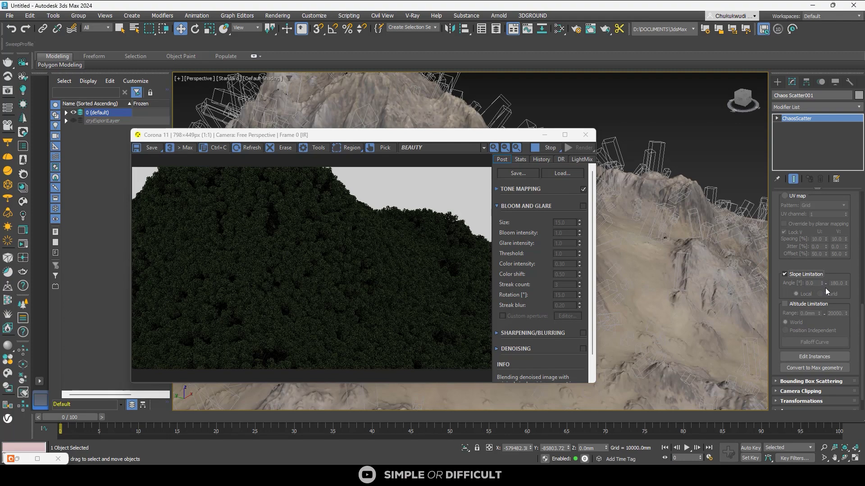
{"action": "left_click", "coordinate": [839, 334]}
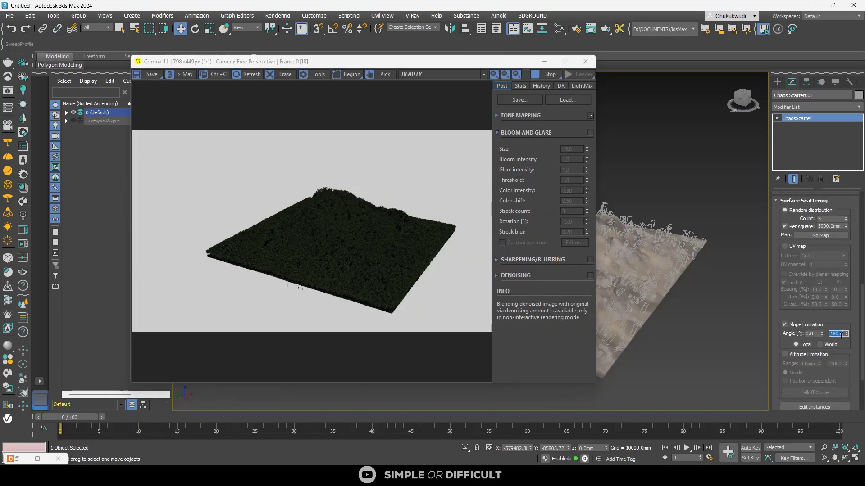
{"action": "type", "text": "45"}
{"action": "key", "text": "Return"}
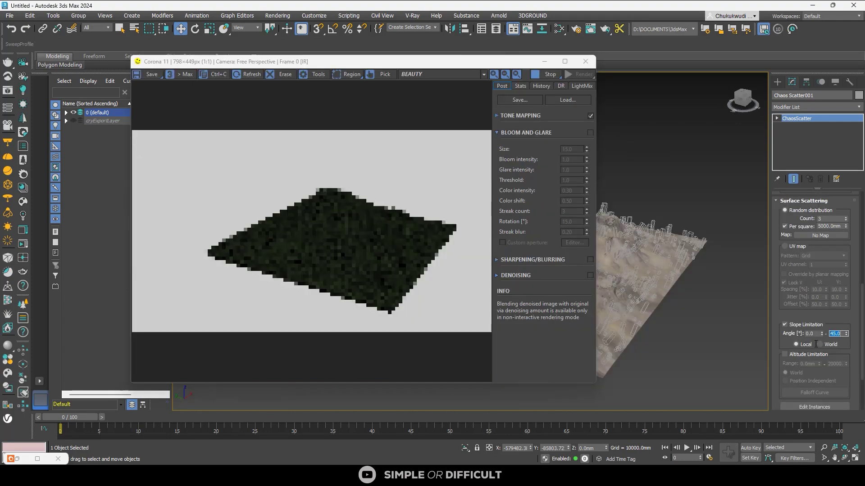
Step: Examine the tree coverage on the mountain's steep faces in the enlarged interactive render
{"action": "scroll", "coordinate": [377, 223], "scroll_direction": "up", "scroll_amount": 1}
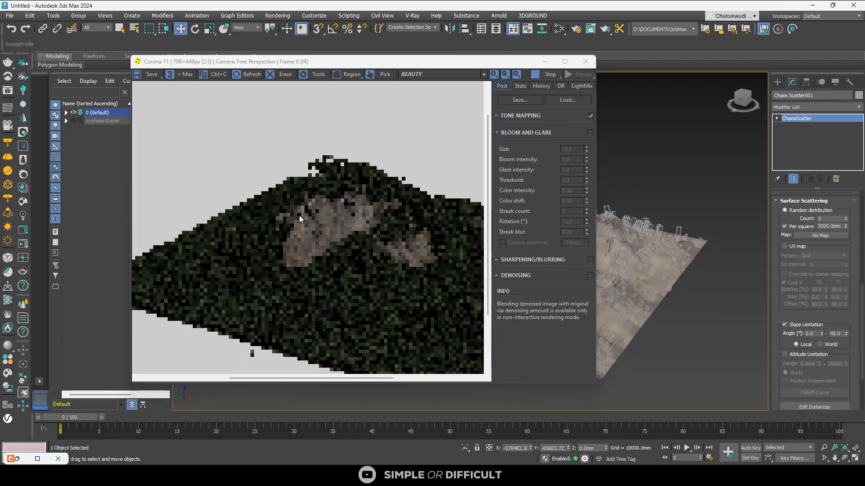
{"action": "middle_click_drag", "start_coordinate": [464, 247], "coordinate": [420, 199]}
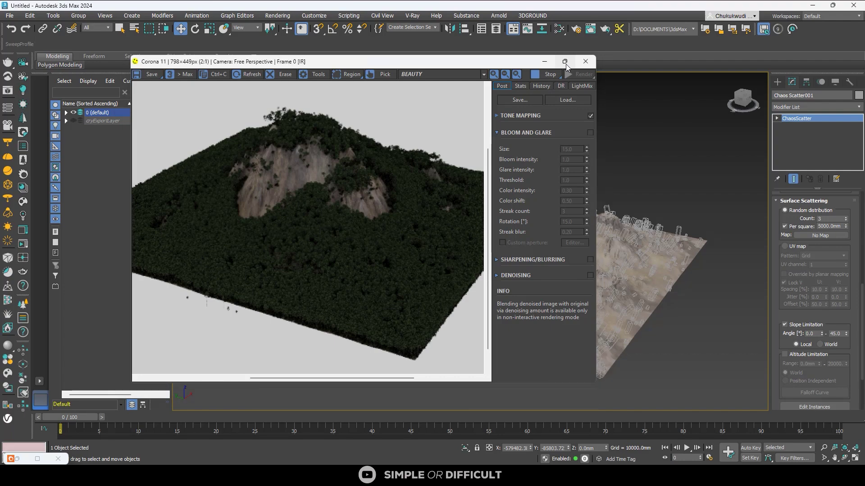
{"action": "left_click", "coordinate": [566, 64]}
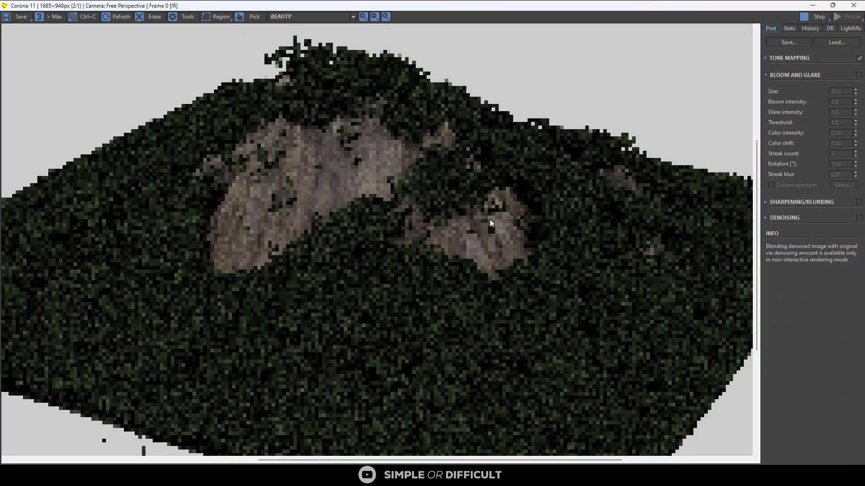
{"action": "scroll", "coordinate": [404, 115], "scroll_direction": "up", "scroll_amount": 1}
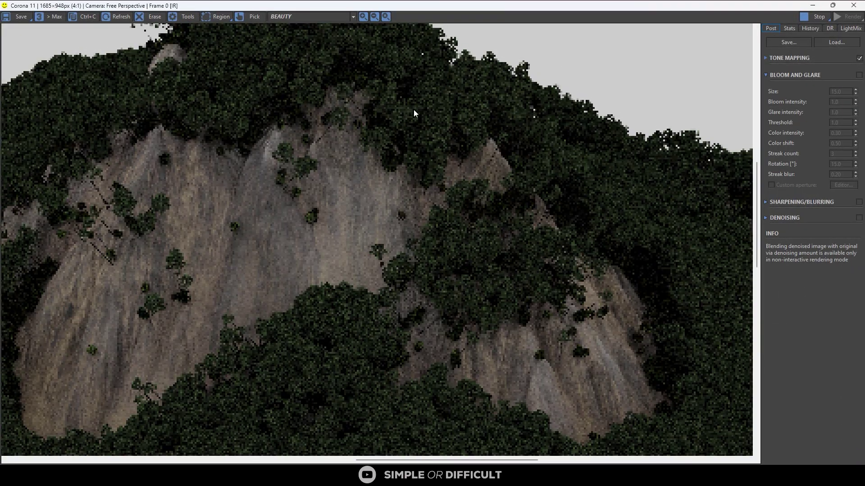
{"action": "scroll", "coordinate": [424, 149], "scroll_direction": "down", "scroll_amount": 1}
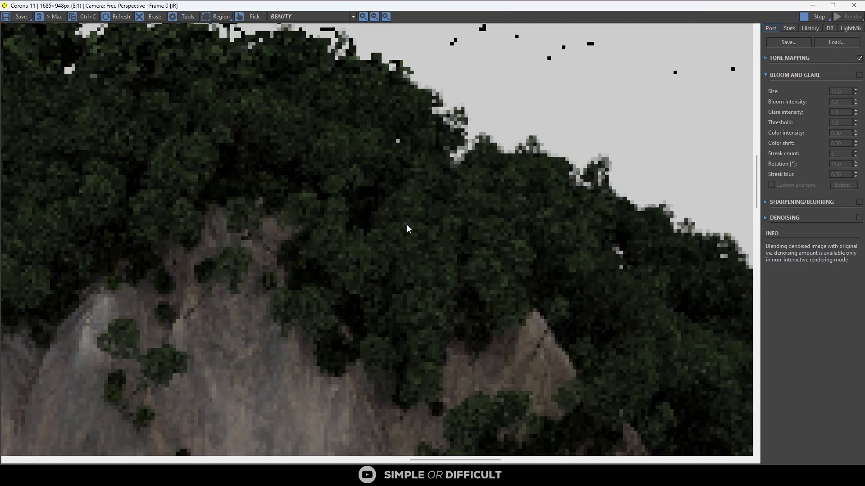
{"action": "scroll", "coordinate": [407, 223], "scroll_direction": "down", "scroll_amount": 1}
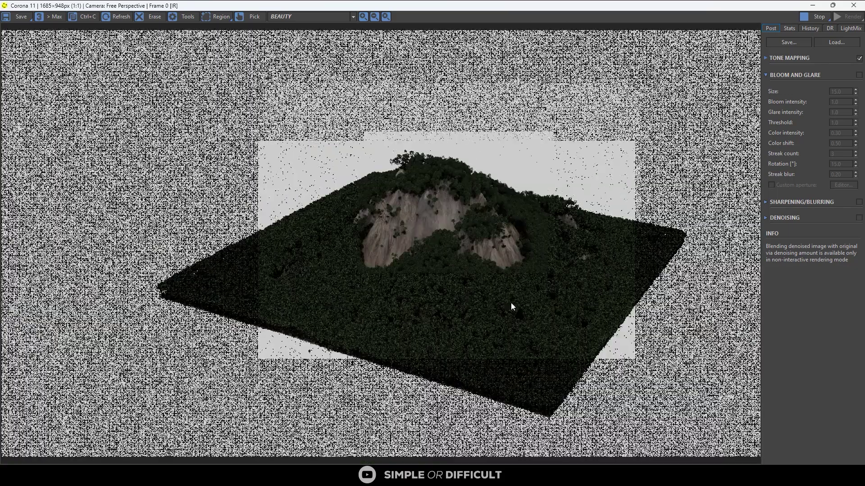
{"action": "scroll", "coordinate": [511, 302], "scroll_direction": "up", "scroll_amount": 1}
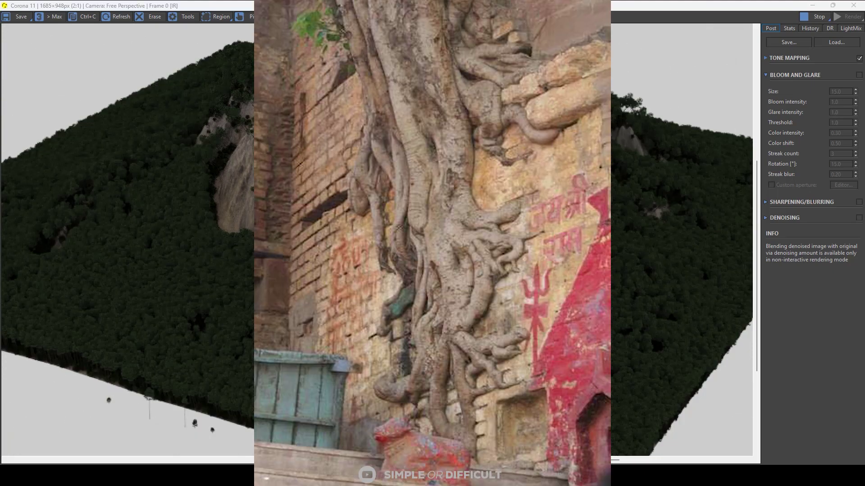
{"action": "left_click_drag", "start_coordinate": [693, 8], "coordinate": [323, 66]}
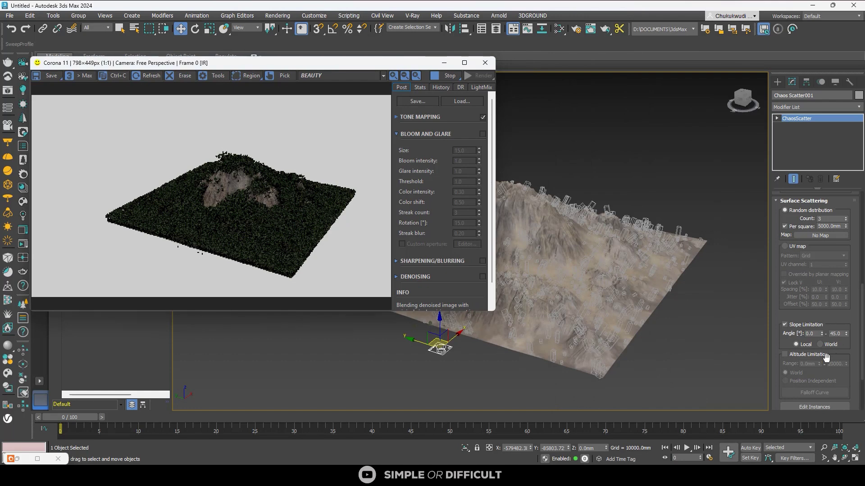
Step: Enable altitude limitation for the tree scatter with an upper limit of 50000 mm and check the render
{"action": "left_click", "coordinate": [787, 355]}
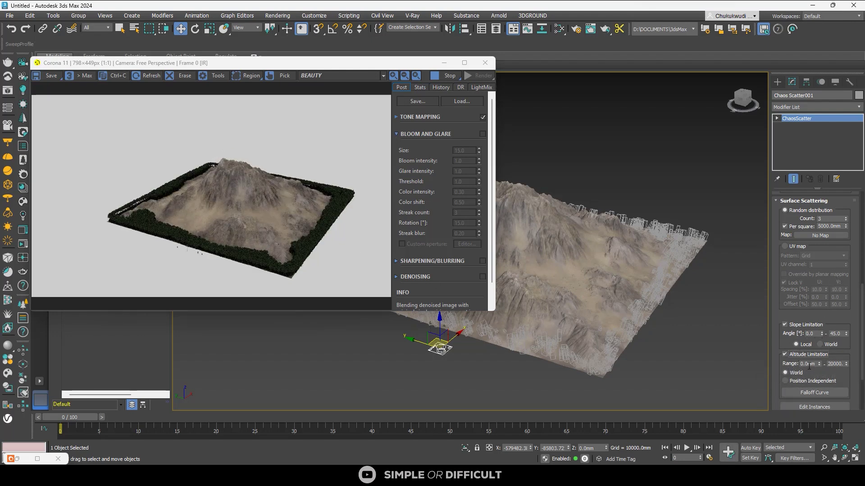
{"action": "double_click", "coordinate": [836, 364]}
{"action": "type", "text": "0.0mm"}
{"action": "key", "text": "Return"}
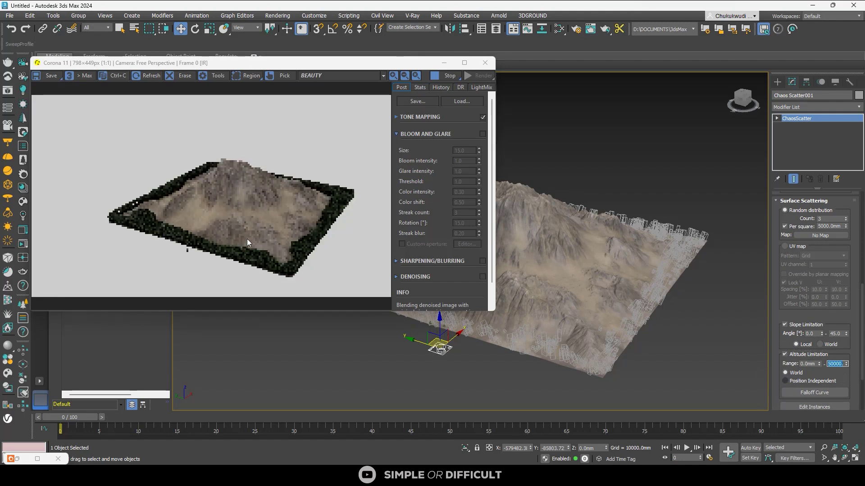
{"action": "scroll", "coordinate": [247, 223], "scroll_direction": "up", "scroll_amount": 1}
{"action": "scroll", "coordinate": [247, 222], "scroll_direction": "down", "scroll_amount": 1}
{"action": "scroll", "coordinate": [298, 223], "scroll_direction": "up", "scroll_amount": 1}
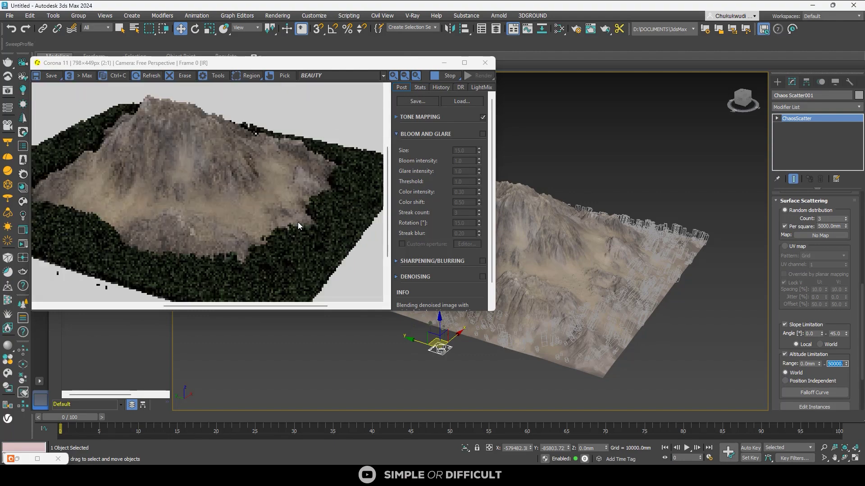
Step: Raise the altitude limitation's upper limit to 100000 mm and check the tree coverage in the render
{"action": "type", "text": "100"}
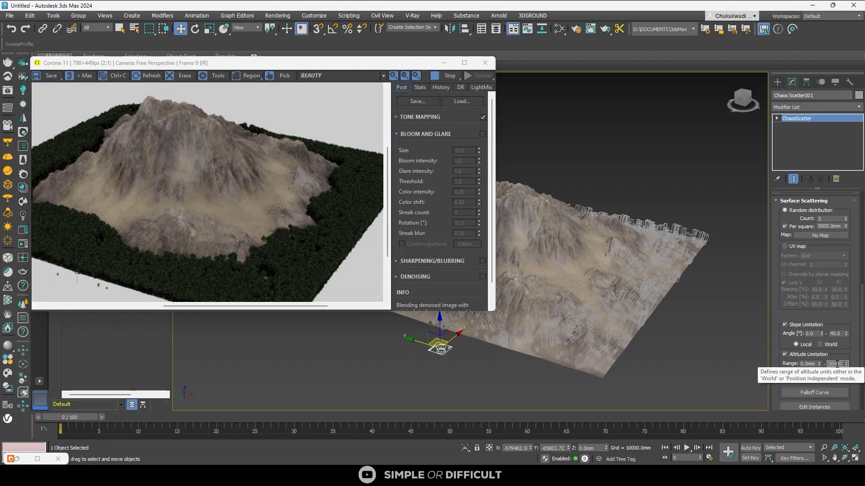
{"action": "type", "text": "000"}
{"action": "key", "text": "Return"}
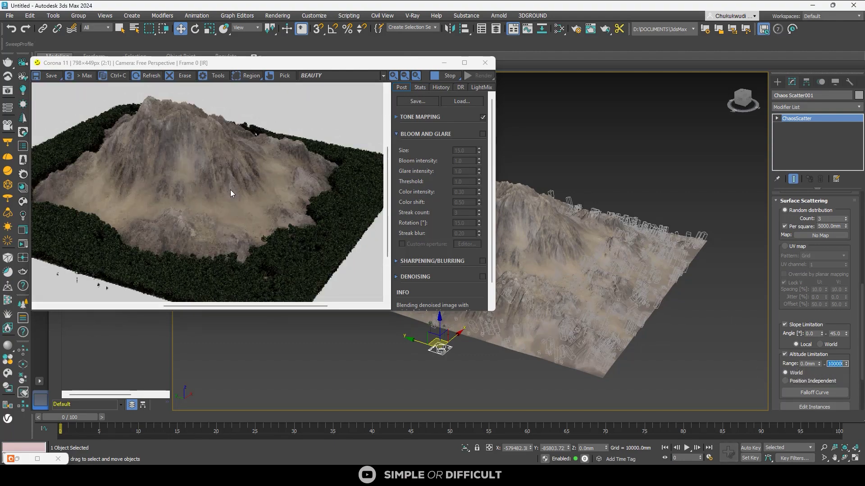
{"action": "scroll", "coordinate": [234, 193], "scroll_direction": "down", "scroll_amount": 1}
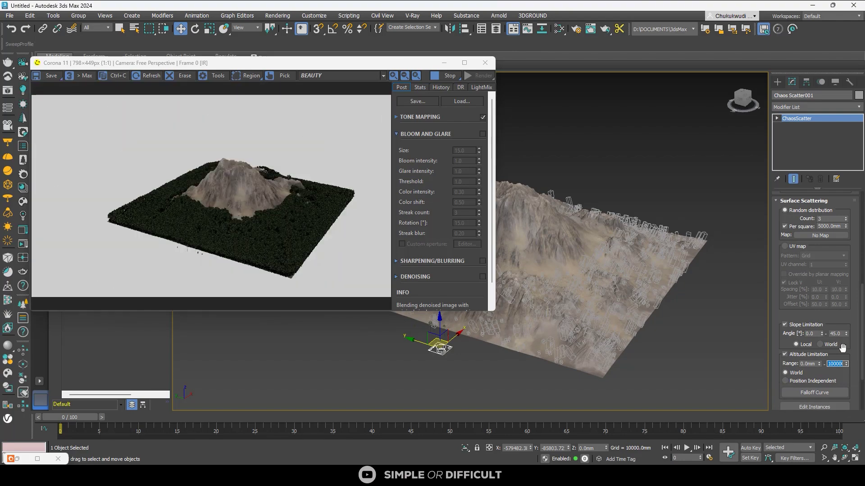
Step: Set the altitude limitation's lower limit to 20000 mm and check the tree coverage in the render
{"action": "double_click", "coordinate": [808, 363]}
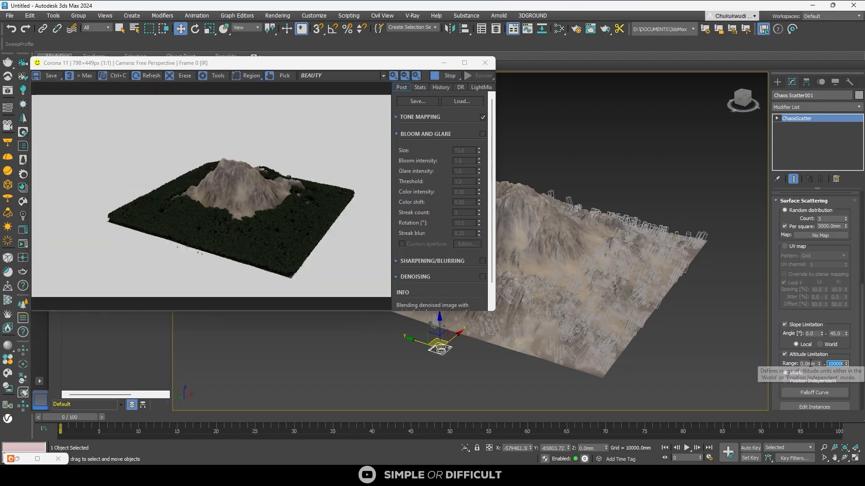
{"action": "type", "text": "20000."}
{"action": "key", "text": "Return"}
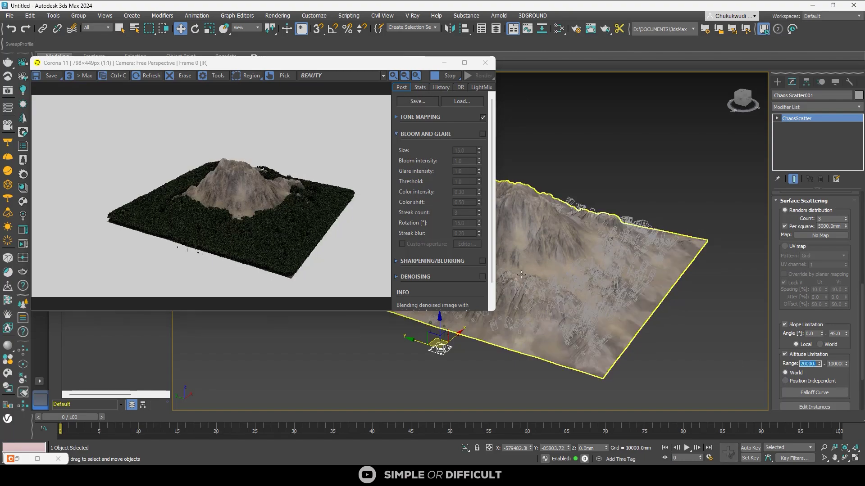
{"action": "scroll", "coordinate": [301, 251], "scroll_direction": "up", "scroll_amount": 3}
{"action": "scroll", "coordinate": [302, 251], "scroll_direction": "down", "scroll_amount": 3}
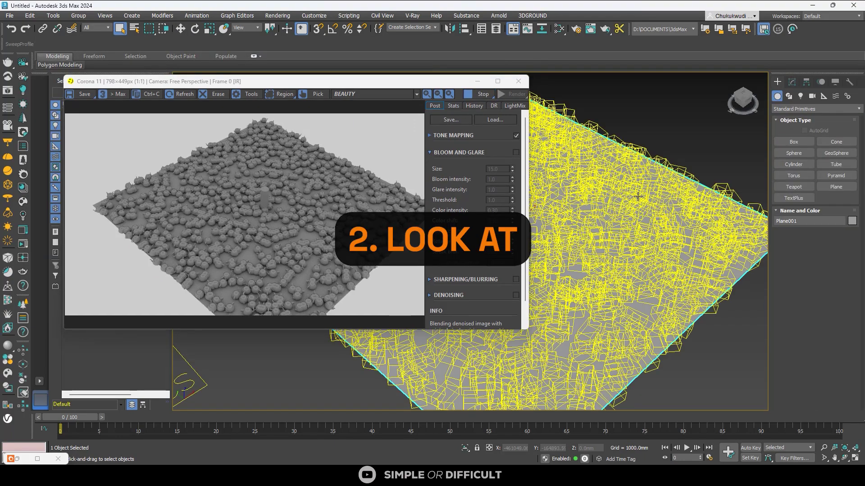
Step: Select the teapot scatter on the plane, keep it in 2D - On surfaces mode, and enable its Look at option
{"action": "left_click", "coordinate": [639, 197]}
{"action": "left_click", "coordinate": [792, 82]}
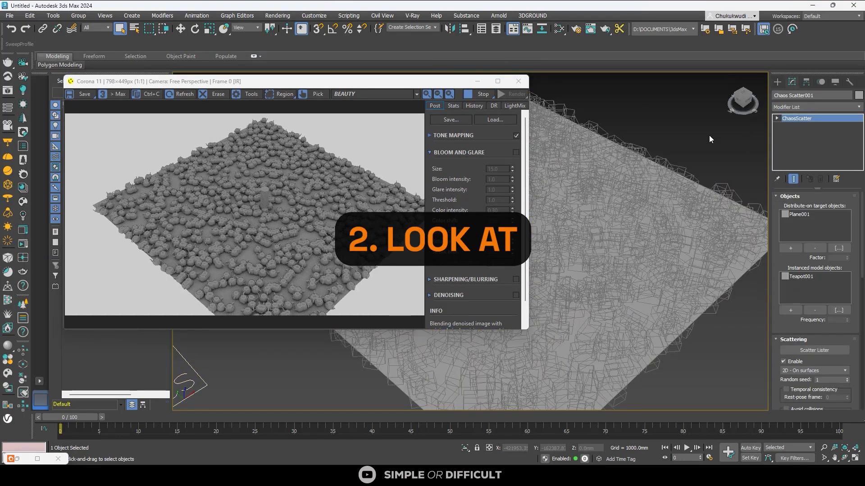
{"action": "scroll", "coordinate": [850, 361], "scroll_direction": "down", "scroll_amount": 2}
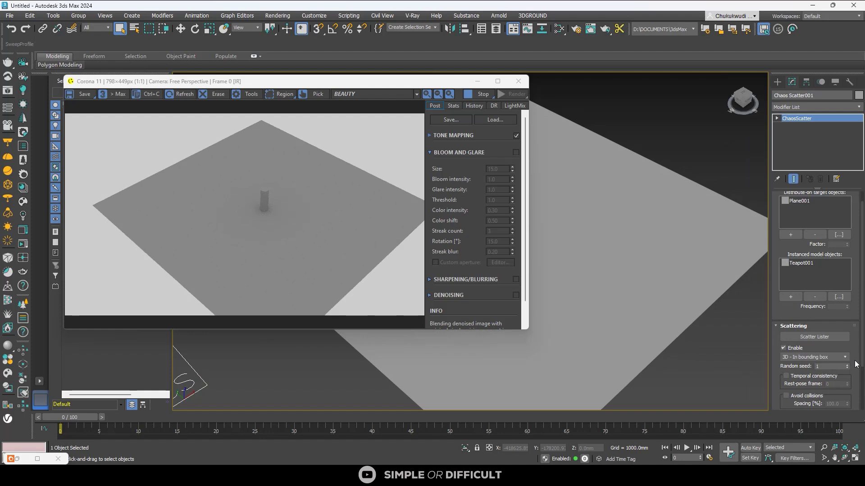
{"action": "scroll", "coordinate": [846, 358], "scroll_direction": "up", "scroll_amount": 1}
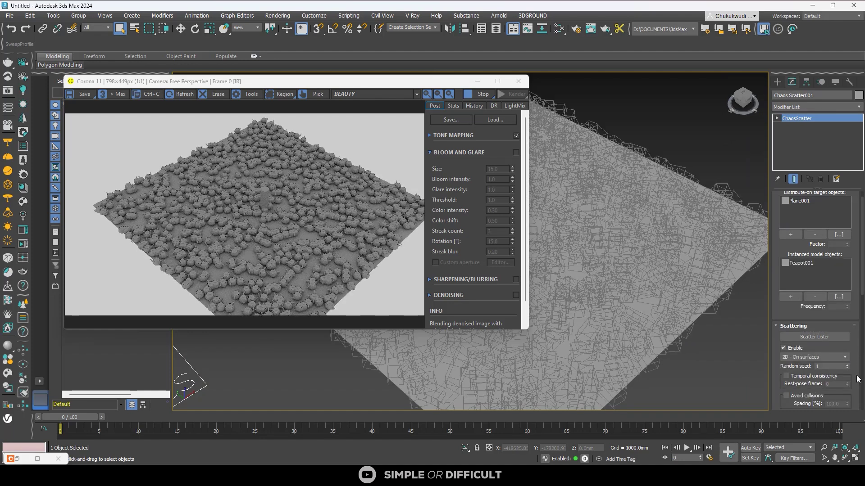
{"action": "scroll", "coordinate": [856, 376], "scroll_direction": "down", "scroll_amount": 2}
{"action": "scroll", "coordinate": [857, 379], "scroll_direction": "down", "scroll_amount": 1}
{"action": "scroll", "coordinate": [858, 380], "scroll_direction": "down", "scroll_amount": 10}
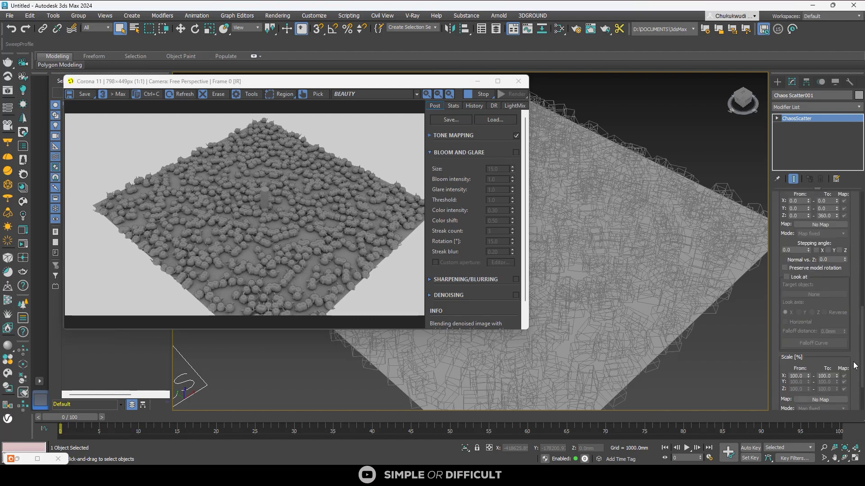
{"action": "left_click_drag", "start_coordinate": [807, 277], "coordinate": [795, 379]}
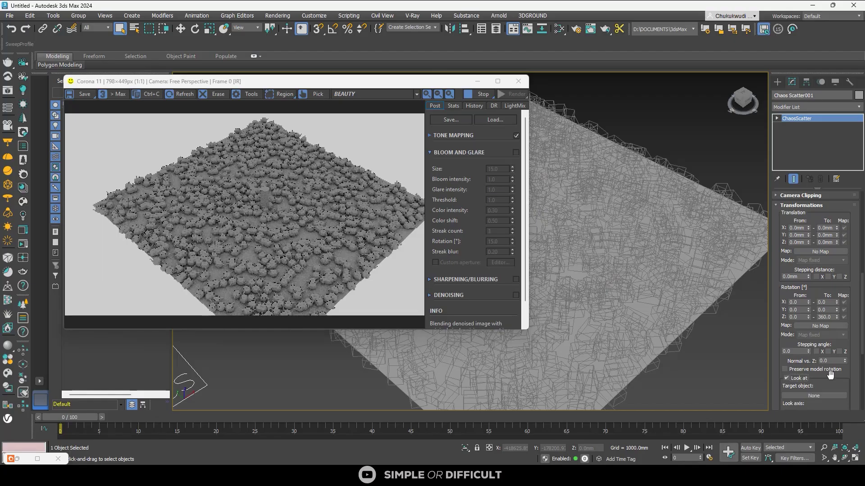
Step: Pick the cylinder in the middle of the plane as the Look at target object
{"action": "scroll", "coordinate": [838, 378], "scroll_direction": "down", "scroll_amount": 1}
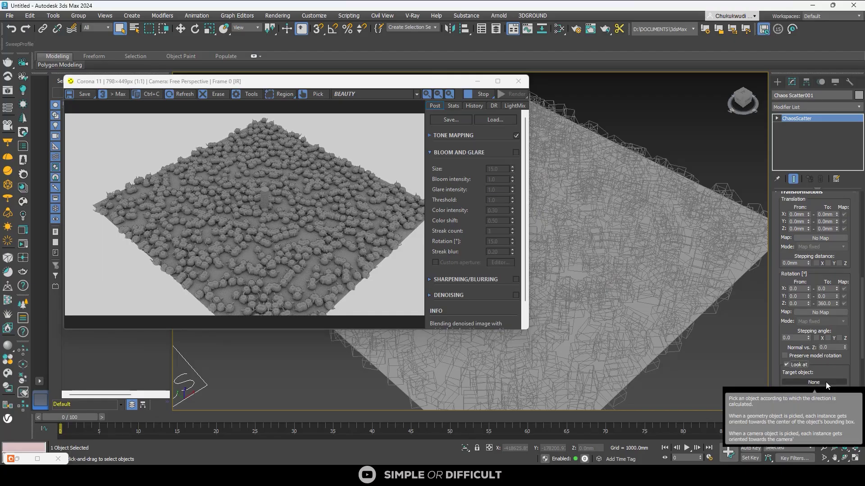
{"action": "left_click", "coordinate": [826, 382]}
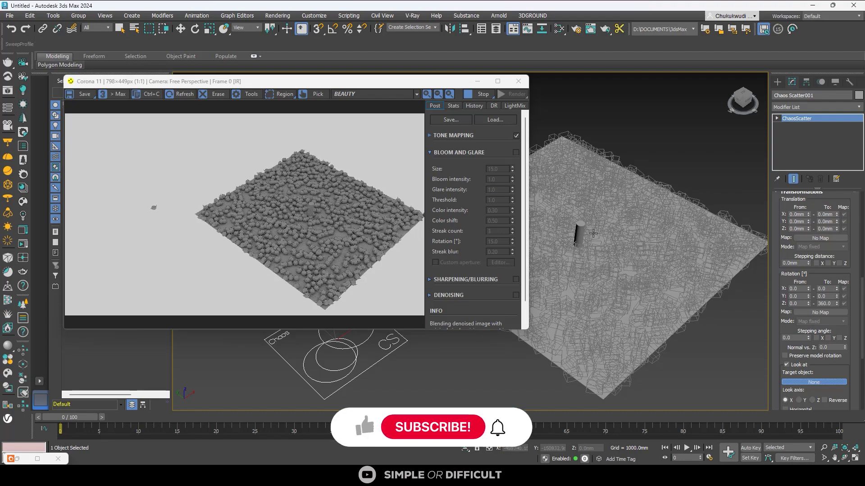
{"action": "left_click", "coordinate": [573, 231]}
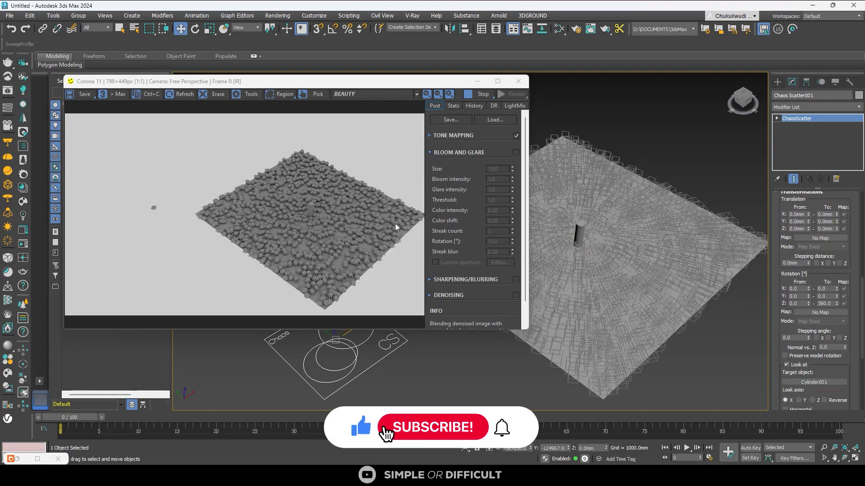
Step: Inspect the orientation of the teapots around the cylinder in the enlarged render
{"action": "scroll", "coordinate": [315, 205], "scroll_direction": "up", "scroll_amount": 2}
{"action": "left_click", "coordinate": [497, 81]}
{"action": "scroll", "coordinate": [343, 293], "scroll_direction": "up", "scroll_amount": 2}
{"action": "scroll", "coordinate": [343, 293], "scroll_direction": "up", "scroll_amount": 1}
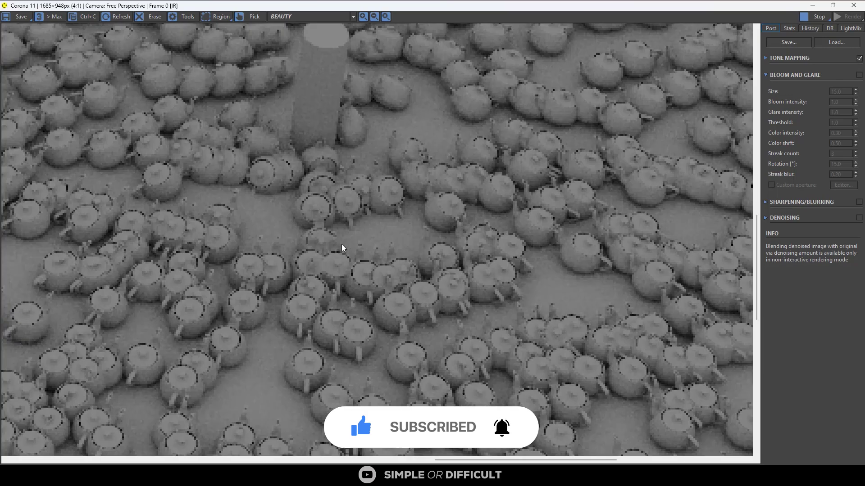
{"action": "left_click_drag", "start_coordinate": [380, 132], "coordinate": [313, 247]}
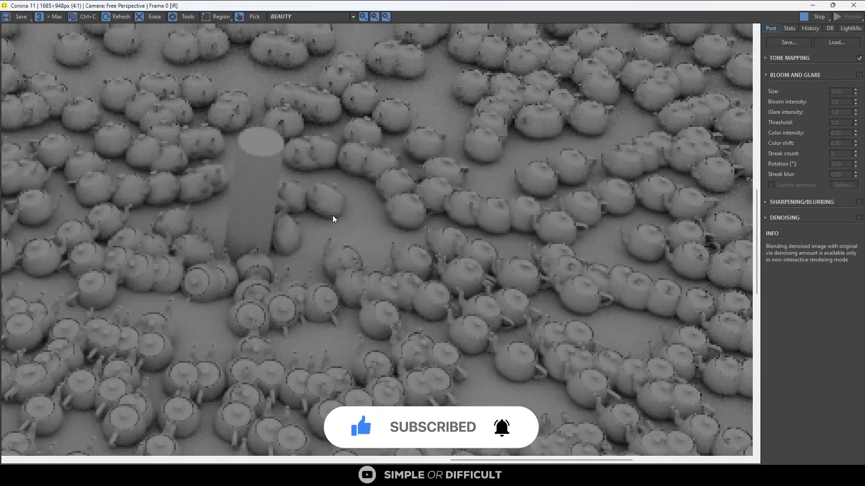
Step: Examine how the teapots across the whole plane face the cylinder in the full-frame render
{"action": "scroll", "coordinate": [328, 239], "scroll_direction": "down", "scroll_amount": 2}
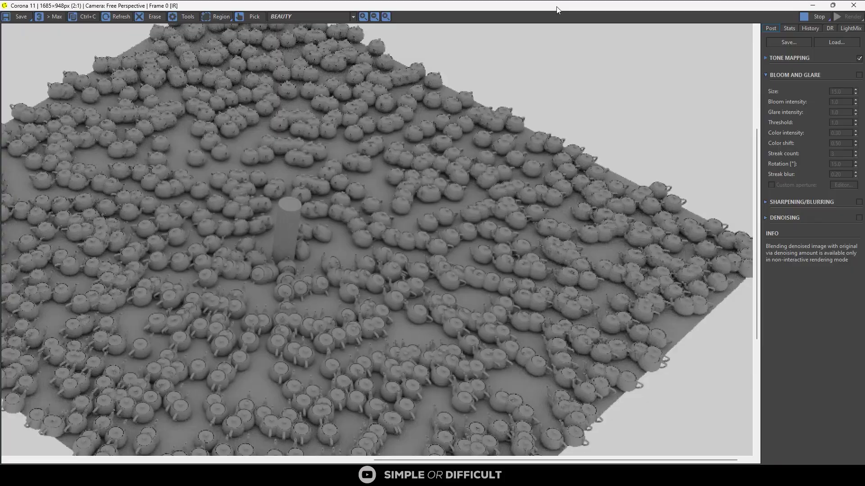
{"action": "double_click", "coordinate": [563, 3]}
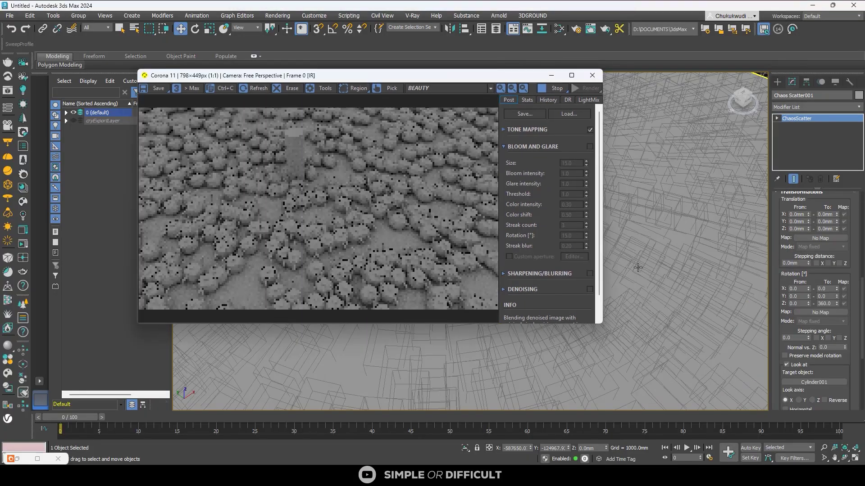
{"action": "left_click", "coordinate": [570, 76]}
{"action": "scroll", "coordinate": [436, 214], "scroll_direction": "up", "scroll_amount": 2}
{"action": "scroll", "coordinate": [436, 215], "scroll_direction": "down", "scroll_amount": 2}
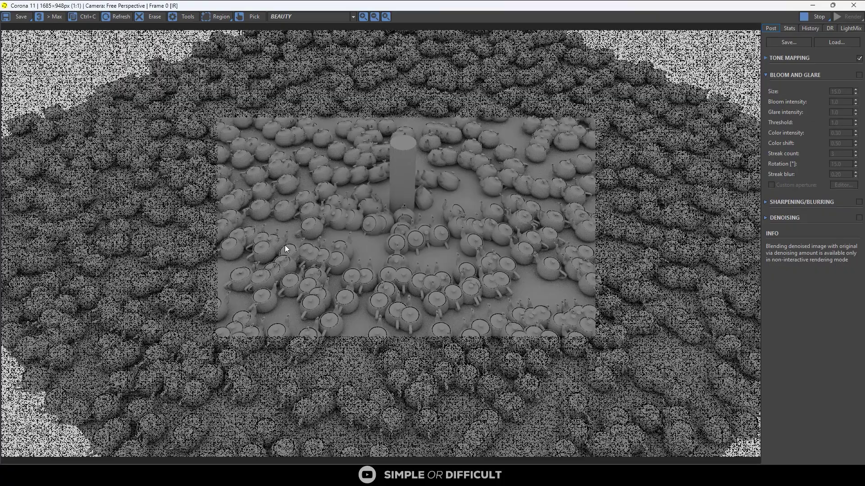
{"action": "scroll", "coordinate": [182, 223], "scroll_direction": "up", "scroll_amount": 1}
{"action": "scroll", "coordinate": [182, 223], "scroll_direction": "down", "scroll_amount": 1}
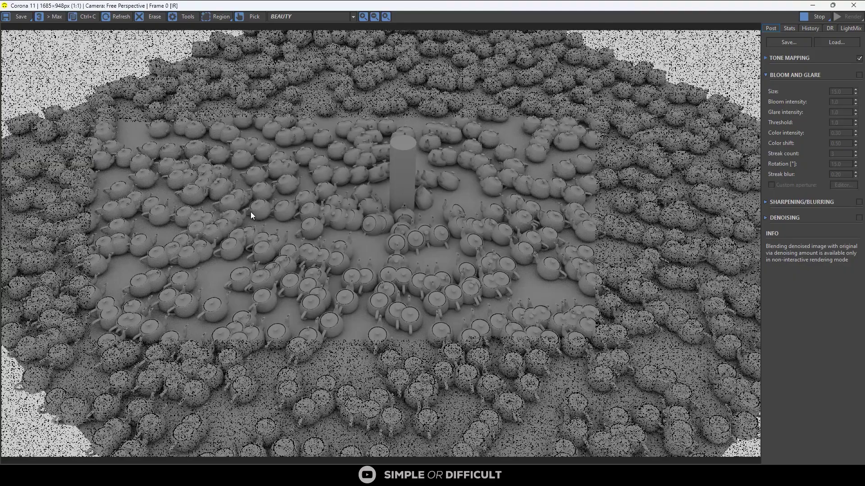
Step: Enable the Horizontal option of Look at for the teapot scatter and check the teapots around the cylinder in the render
{"action": "double_click", "coordinate": [577, 7]}
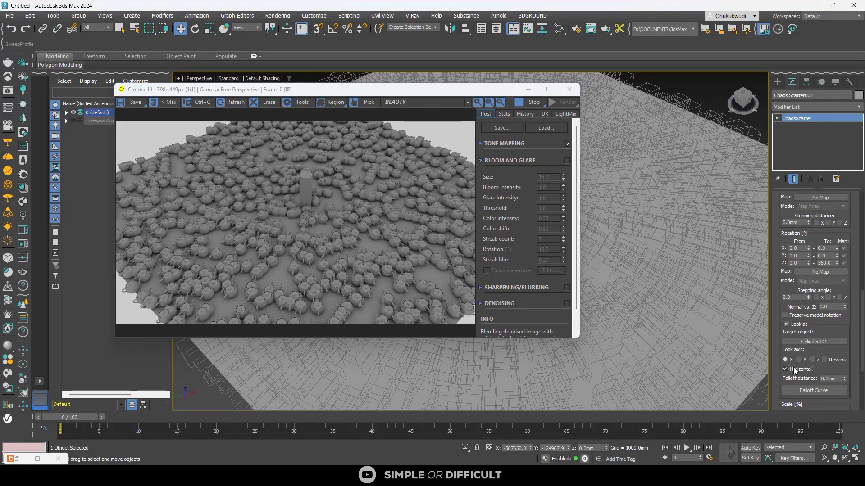
{"action": "left_click", "coordinate": [550, 89]}
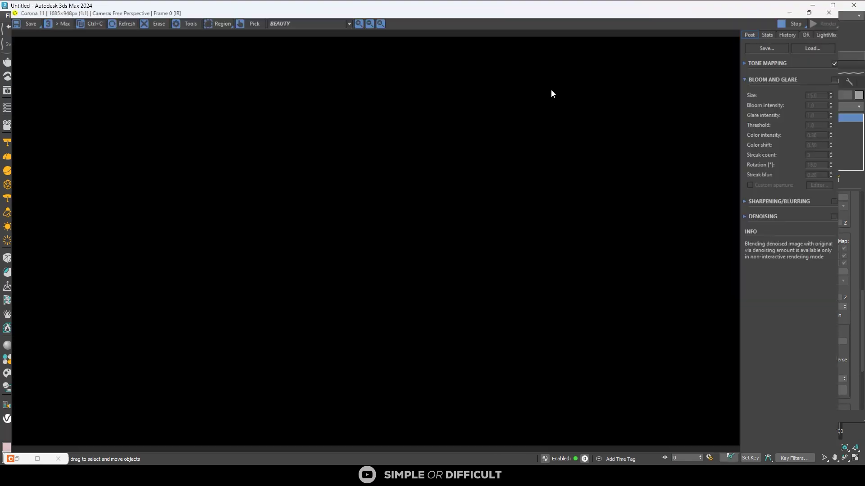
{"action": "scroll", "coordinate": [471, 220], "scroll_direction": "up", "scroll_amount": 1}
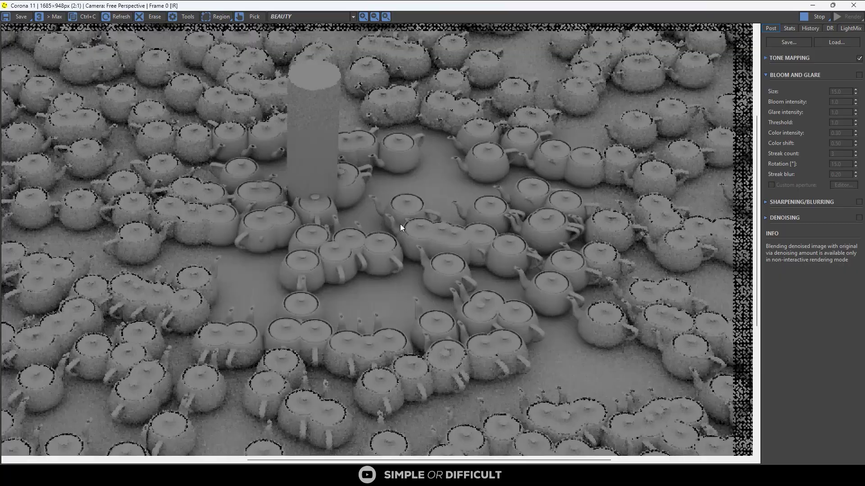
{"action": "left_click_drag", "start_coordinate": [230, 244], "coordinate": [317, 335]}
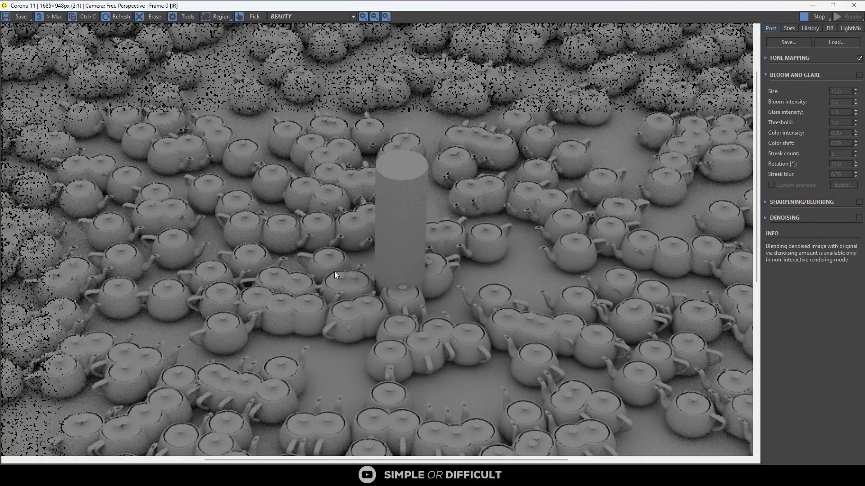
{"action": "scroll", "coordinate": [334, 271], "scroll_direction": "up", "scroll_amount": 1}
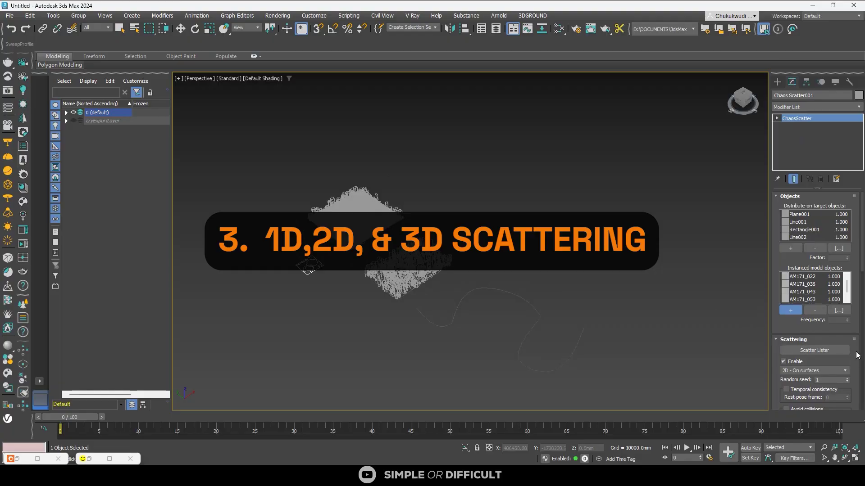
Step: Set the tree scatter's mode to 1D - On splines and check the trees along the line, rectangle and curve in the render
{"action": "scroll", "coordinate": [858, 355], "scroll_direction": "down", "scroll_amount": 2}
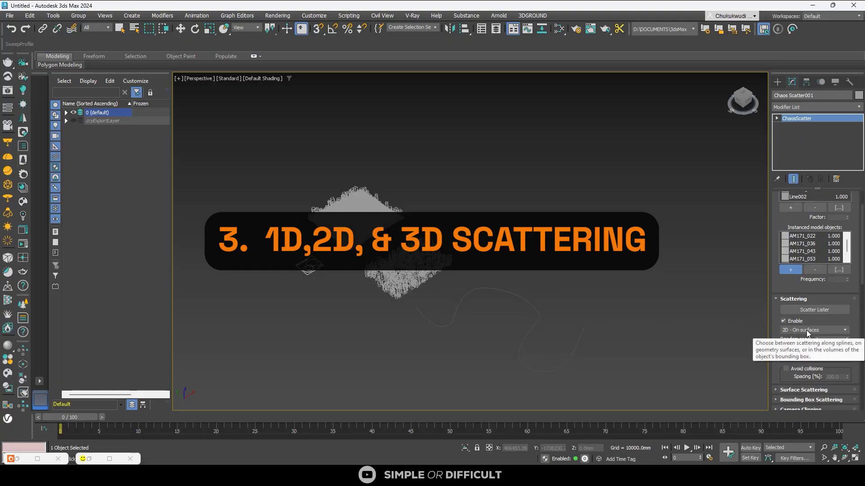
{"action": "left_click", "coordinate": [817, 331]}
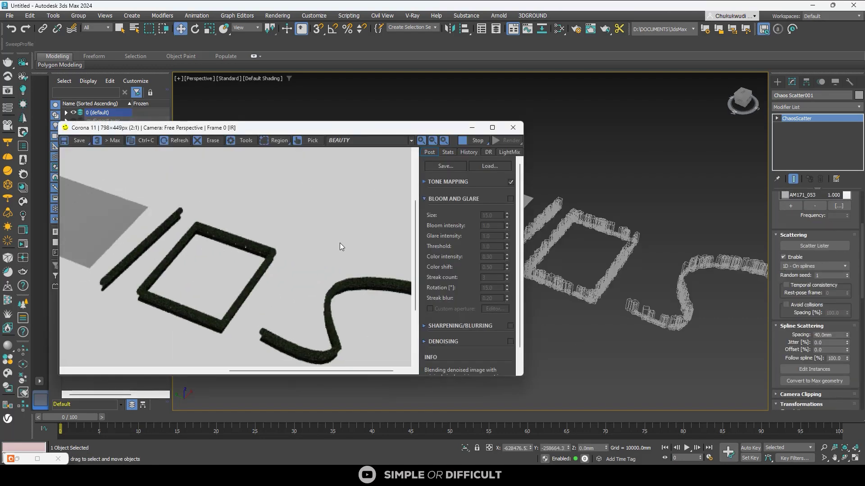
{"action": "left_click", "coordinate": [492, 127]}
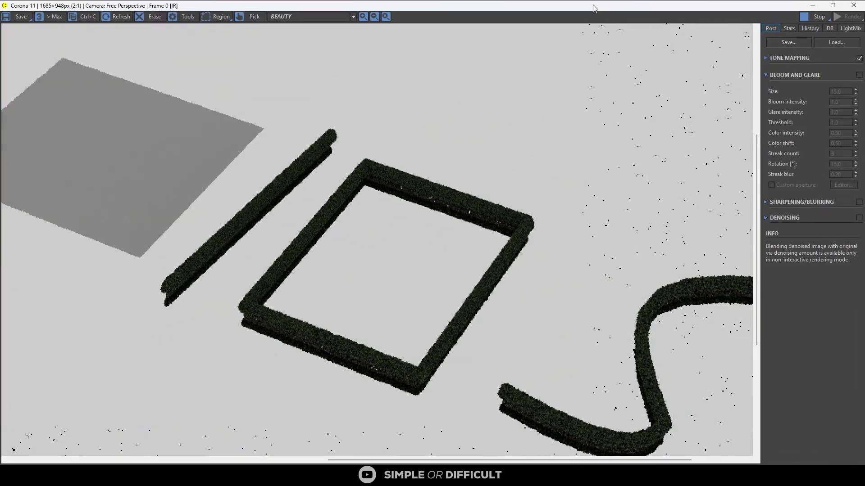
{"action": "double_click", "coordinate": [594, 5]}
{"action": "scroll", "coordinate": [601, 240], "scroll_direction": "up", "scroll_amount": 6}
{"action": "scroll", "coordinate": [633, 218], "scroll_direction": "down", "scroll_amount": 3}
{"action": "scroll", "coordinate": [854, 340], "scroll_direction": "down", "scroll_amount": 5}
{"action": "scroll", "coordinate": [854, 352], "scroll_direction": "up", "scroll_amount": 11}
{"action": "scroll", "coordinate": [855, 361], "scroll_direction": "down", "scroll_amount": 5}
Step: Set the spline scattering spacing to 137.6 mm
{"action": "left_click", "coordinate": [781, 340]}
{"action": "left_click", "coordinate": [782, 341]}
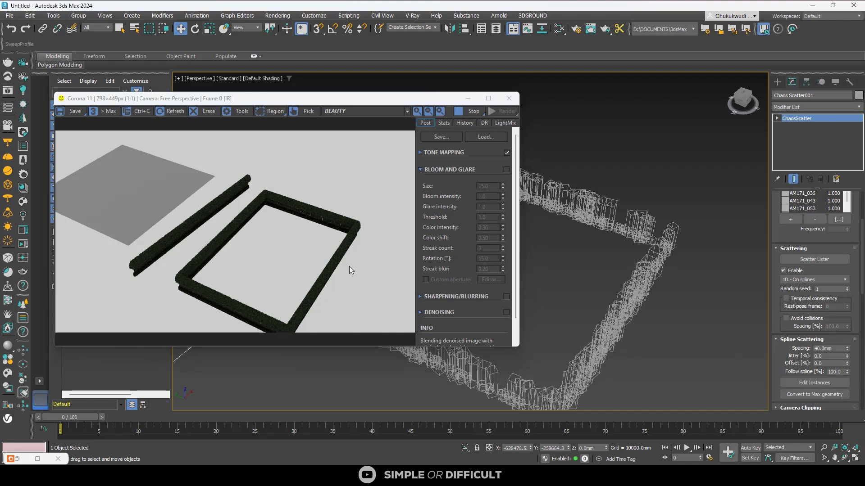
{"action": "scroll", "coordinate": [625, 307], "scroll_direction": "down", "scroll_amount": 4}
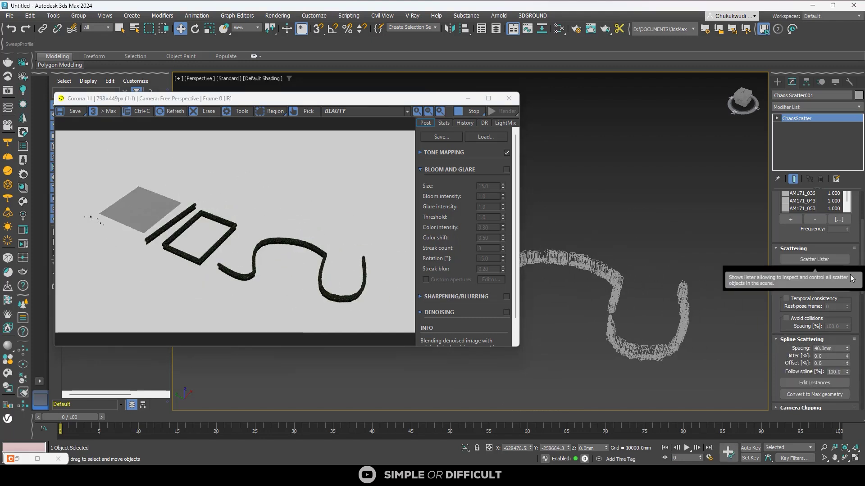
{"action": "left_click_drag", "start_coordinate": [846, 348], "coordinate": [839, 289]}
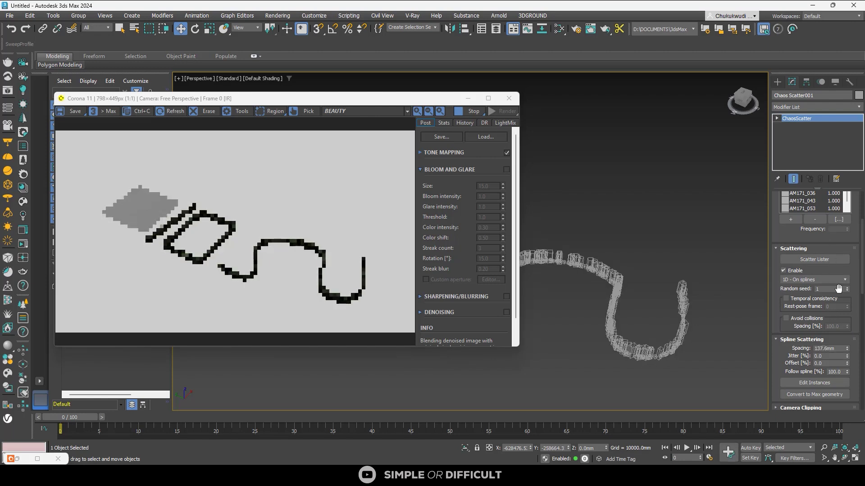
Step: Set the spline scattering offset to 71.102 % and check the trees along the splines in the render
{"action": "left_click_drag", "start_coordinate": [847, 364], "coordinate": [844, 298]}
{"action": "scroll", "coordinate": [312, 239], "scroll_direction": "up", "scroll_amount": 3}
{"action": "scroll", "coordinate": [312, 240], "scroll_direction": "down", "scroll_amount": 2}
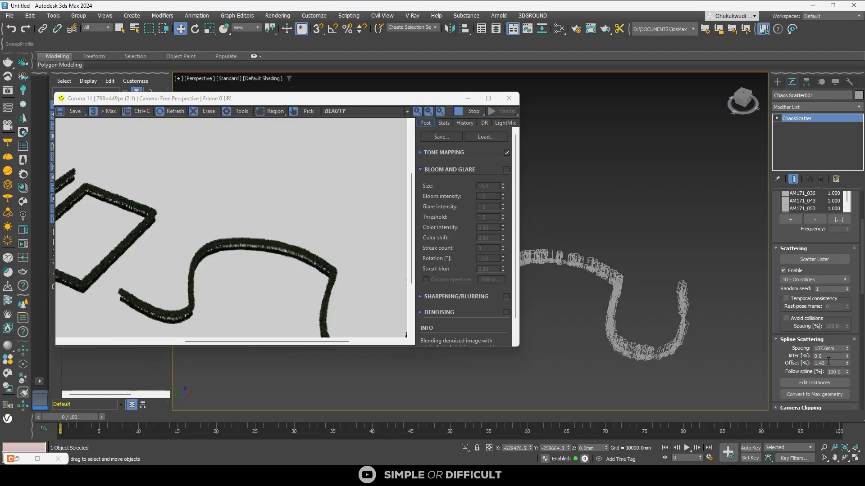
{"action": "left_click_drag", "start_coordinate": [848, 363], "coordinate": [847, 304]}
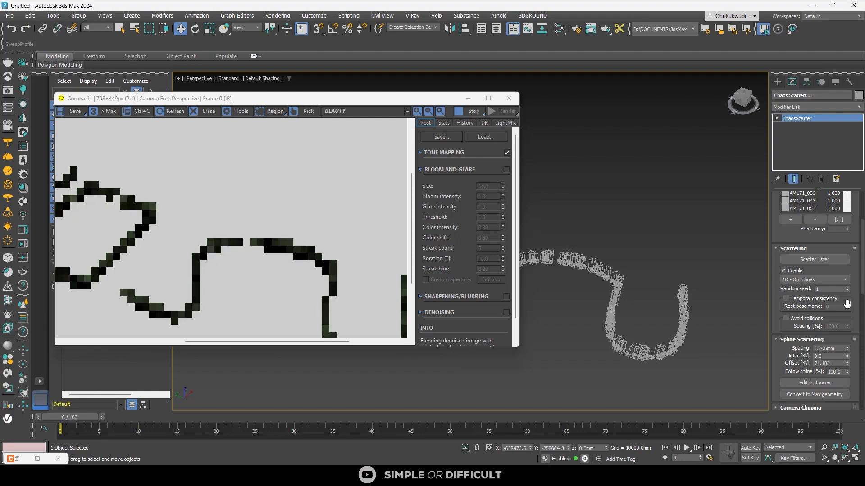
Step: Set the spline scattering spacing to 3671.24 mm and check the gaps between the trees in the render
{"action": "left_click_drag", "start_coordinate": [847, 349], "coordinate": [847, 315]}
{"action": "scroll", "coordinate": [228, 222], "scroll_direction": "down", "scroll_amount": 1}
{"action": "scroll", "coordinate": [228, 221], "scroll_direction": "up", "scroll_amount": 3}
{"action": "scroll", "coordinate": [604, 259], "scroll_direction": "up", "scroll_amount": 5}
{"action": "middle_click_drag", "start_coordinate": [604, 260], "coordinate": [578, 222]}
{"action": "scroll", "coordinate": [311, 216], "scroll_direction": "down", "scroll_amount": 3}
{"action": "scroll", "coordinate": [648, 294], "scroll_direction": "down", "scroll_amount": 5}
{"action": "scroll", "coordinate": [277, 235], "scroll_direction": "up", "scroll_amount": 2}
{"action": "scroll", "coordinate": [277, 239], "scroll_direction": "down", "scroll_amount": 2}
{"action": "scroll", "coordinate": [279, 252], "scroll_direction": "up", "scroll_amount": 1}
Step: Enable the black direct visibility override in the render's scene environment settings and check the trees along the splines in the enlarged render
{"action": "left_click", "coordinate": [576, 29]}
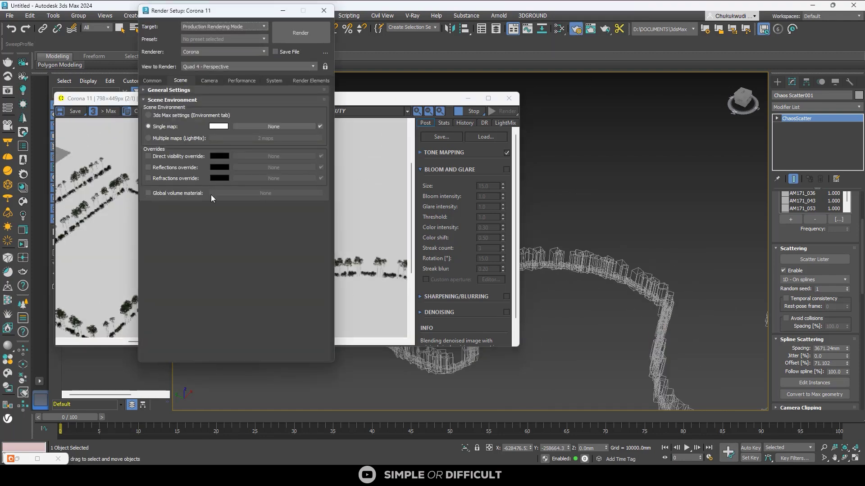
{"action": "left_click", "coordinate": [160, 156]}
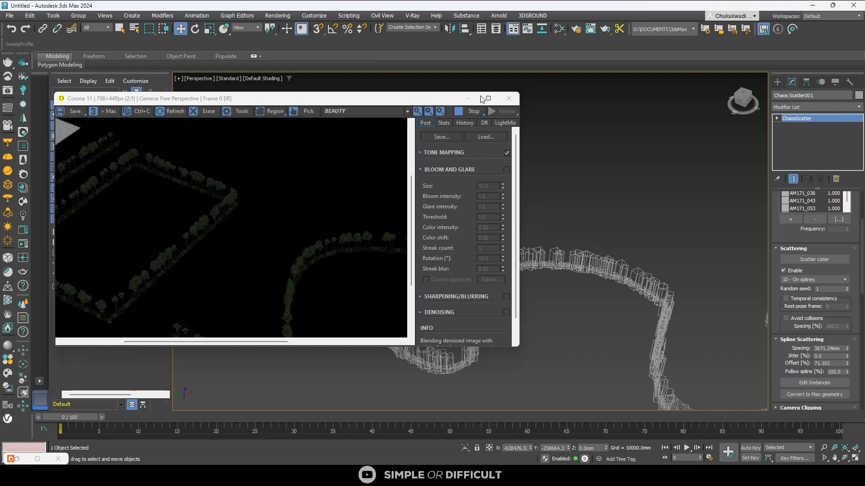
{"action": "left_click", "coordinate": [487, 98]}
{"action": "scroll", "coordinate": [211, 205], "scroll_direction": "up", "scroll_amount": 2}
{"action": "scroll", "coordinate": [211, 204], "scroll_direction": "down", "scroll_amount": 2}
{"action": "scroll", "coordinate": [407, 354], "scroll_direction": "up", "scroll_amount": 2}
{"action": "scroll", "coordinate": [376, 369], "scroll_direction": "down", "scroll_amount": 2}
{"action": "double_click", "coordinate": [586, 7]}
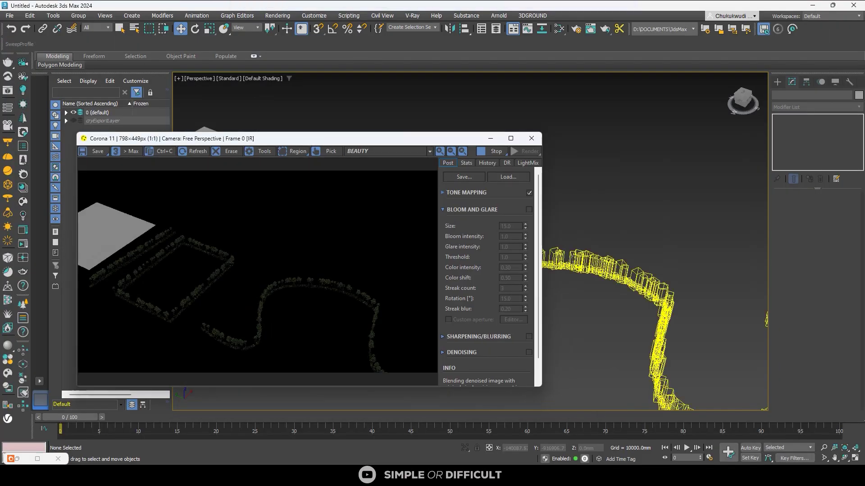
Step: Set the tree scatter's mode to 2D - On surfaces and check the distribution in the render
{"action": "left_click", "coordinate": [822, 371]}
{"action": "left_click", "coordinate": [821, 386]}
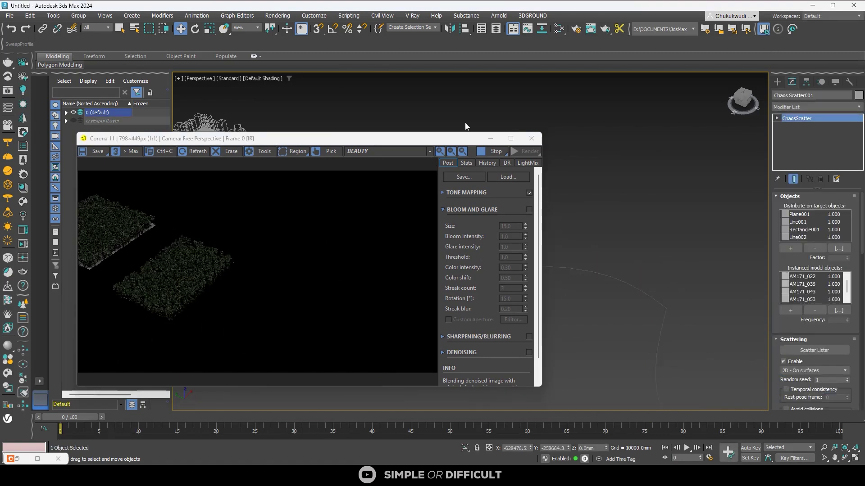
{"action": "left_click", "coordinate": [511, 138]}
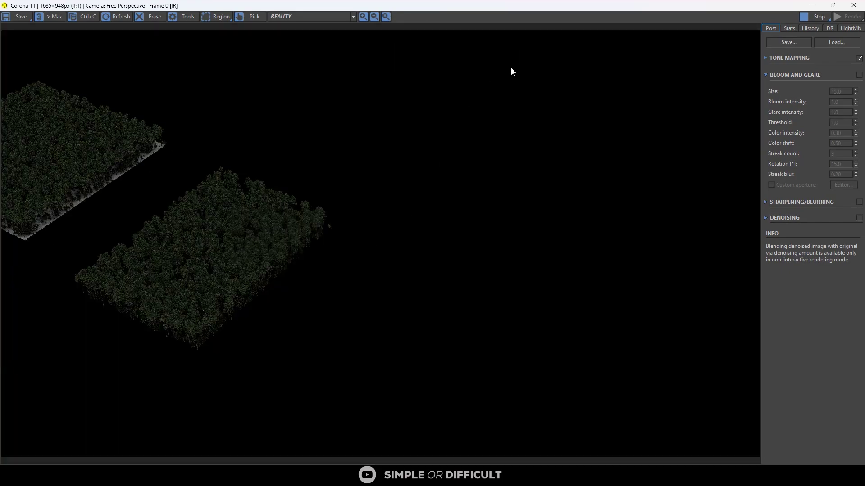
{"action": "left_click_drag", "start_coordinate": [550, 15], "coordinate": [156, 241]}
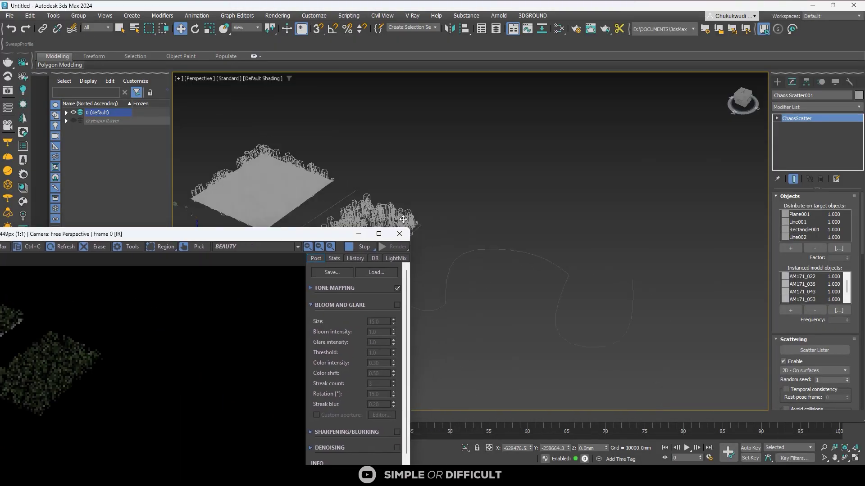
Step: Examine the trees on the plane and inside the rectangle spline up close in the enlarged render
{"action": "middle_click_drag", "start_coordinate": [536, 218], "coordinate": [698, 270]}
{"action": "scroll", "coordinate": [590, 245], "scroll_direction": "up", "scroll_amount": 4}
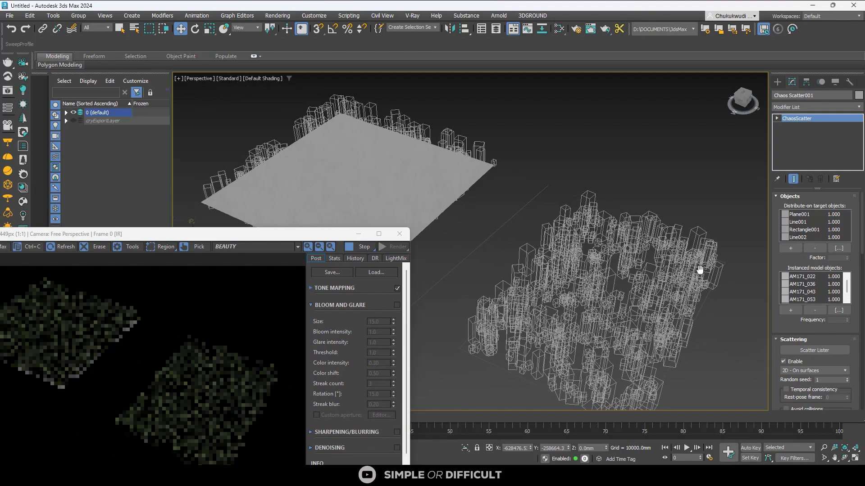
{"action": "middle_click_drag", "start_coordinate": [678, 369], "coordinate": [658, 331]}
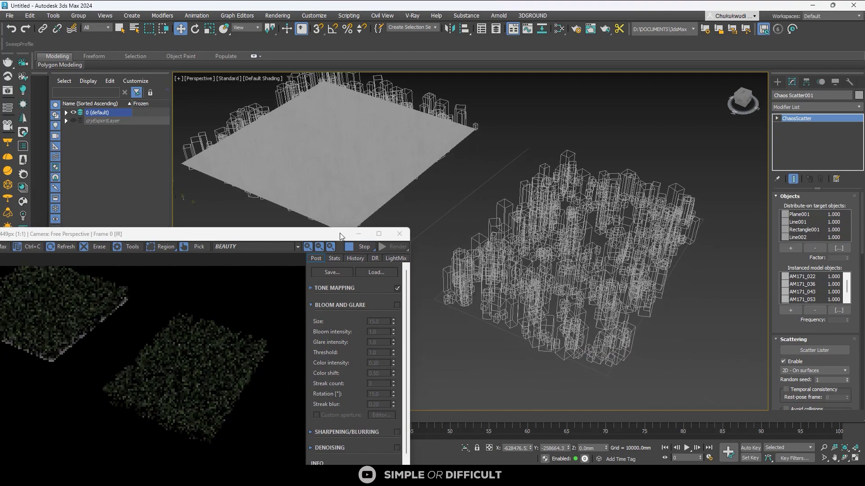
{"action": "left_click", "coordinate": [379, 234]}
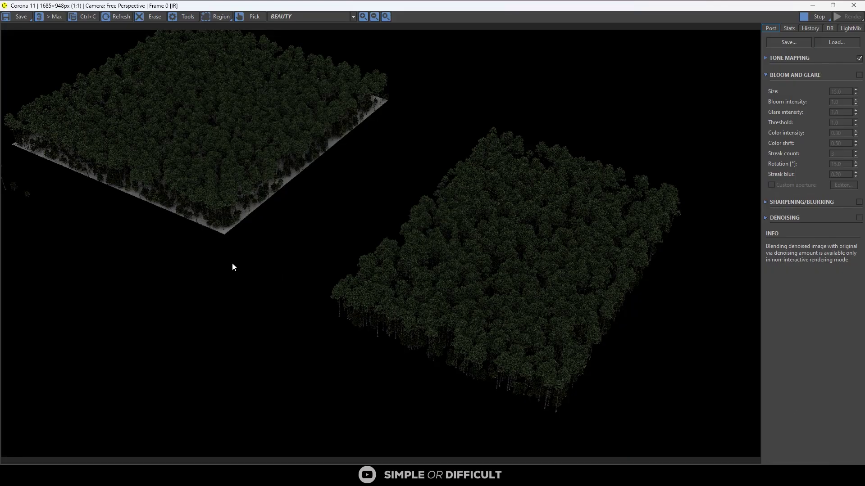
{"action": "scroll", "coordinate": [77, 85], "scroll_direction": "up", "scroll_amount": 1}
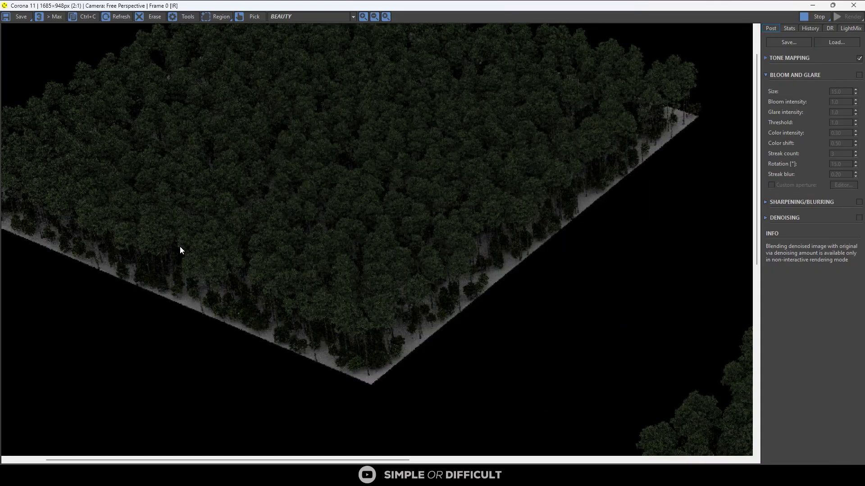
{"action": "scroll", "coordinate": [179, 248], "scroll_direction": "down", "scroll_amount": 1}
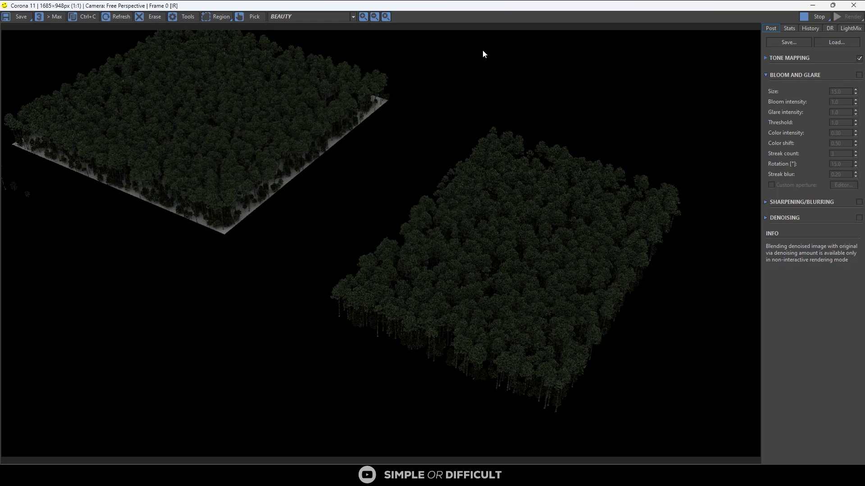
Step: Add the sphere to the scatter's distribute-on target objects and set the scattering mode to 3D - In bounding box
{"action": "left_click_drag", "start_coordinate": [511, 6], "coordinate": [262, 91]}
{"action": "scroll", "coordinate": [558, 203], "scroll_direction": "down", "scroll_amount": 3}
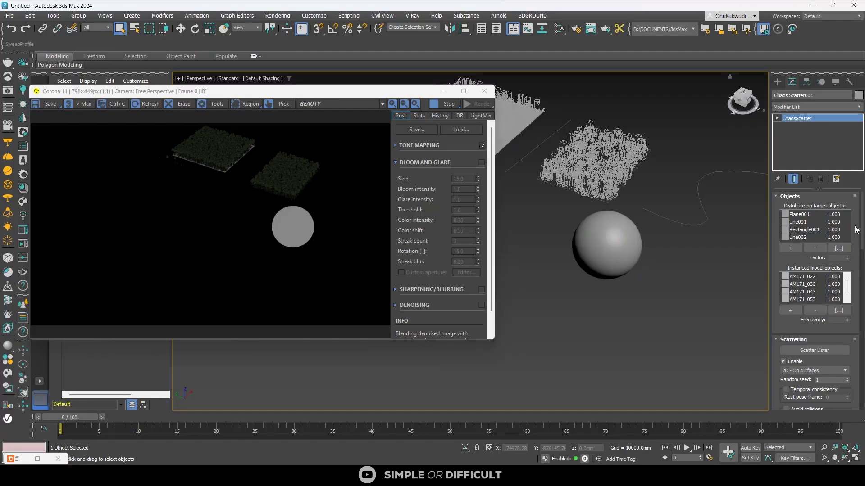
{"action": "left_click", "coordinate": [791, 248]}
{"action": "left_click", "coordinate": [631, 250]}
{"action": "left_click", "coordinate": [845, 371]}
{"action": "left_click", "coordinate": [820, 399]}
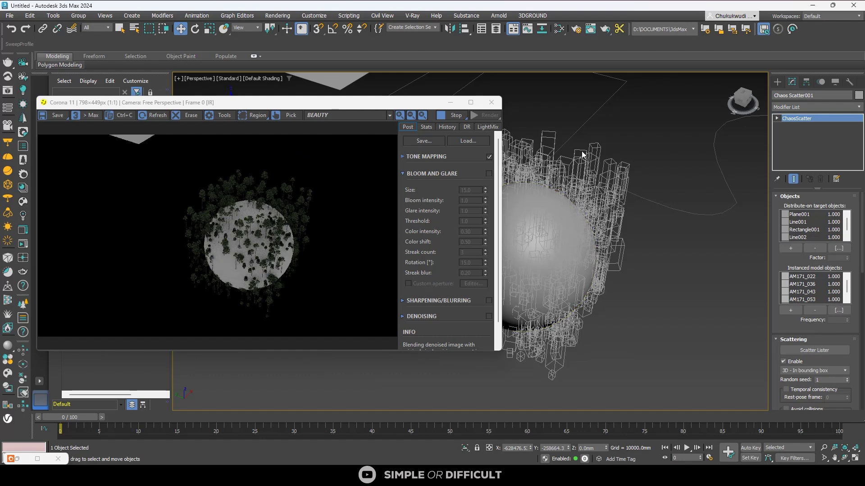
Step: Set the bounding box scattering count to 3010 and check the trees around the sphere in the enlarged render
{"action": "scroll", "coordinate": [857, 393], "scroll_direction": "down", "scroll_amount": 5}
{"action": "scroll", "coordinate": [858, 393], "scroll_direction": "down", "scroll_amount": 3}
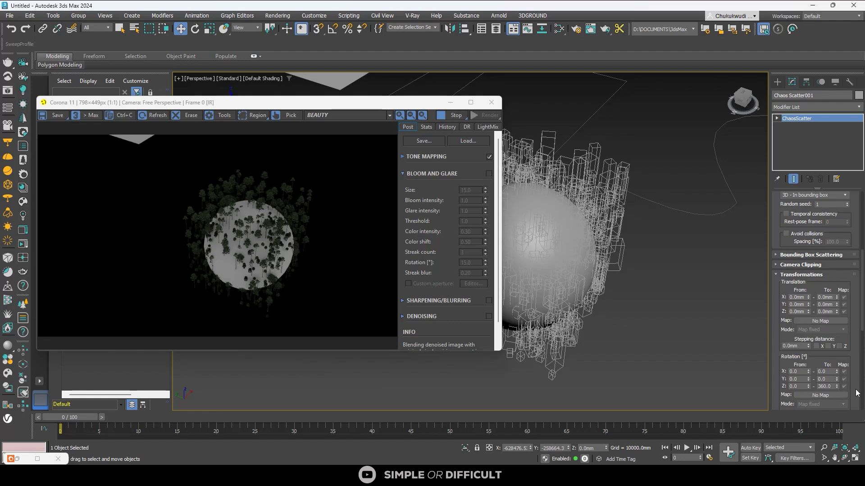
{"action": "scroll", "coordinate": [857, 394], "scroll_direction": "up", "scroll_amount": 3}
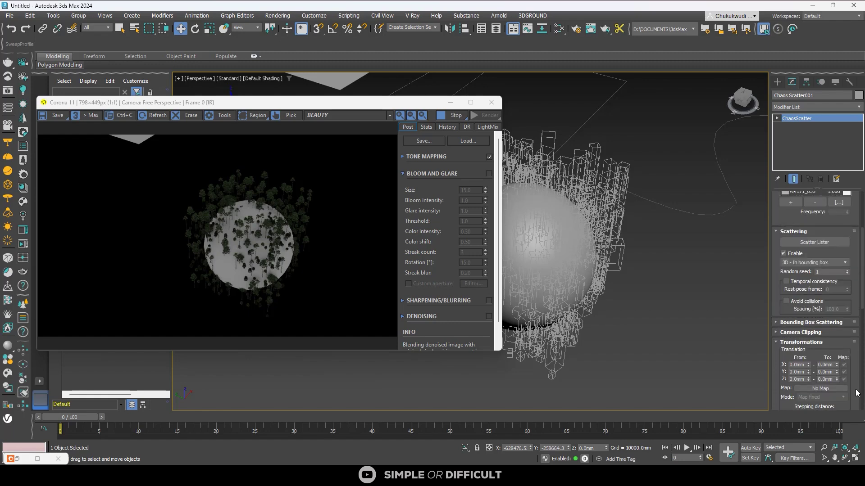
{"action": "left_click", "coordinate": [776, 323]}
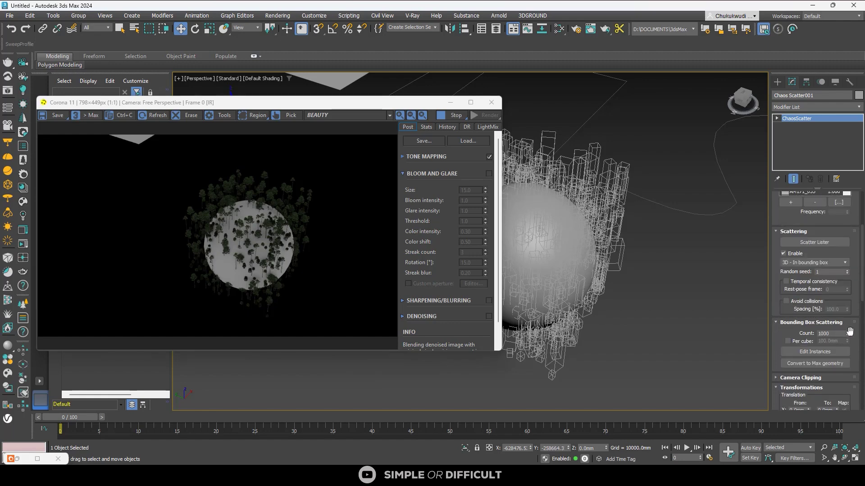
{"action": "left_click_drag", "start_coordinate": [847, 333], "coordinate": [840, 248]}
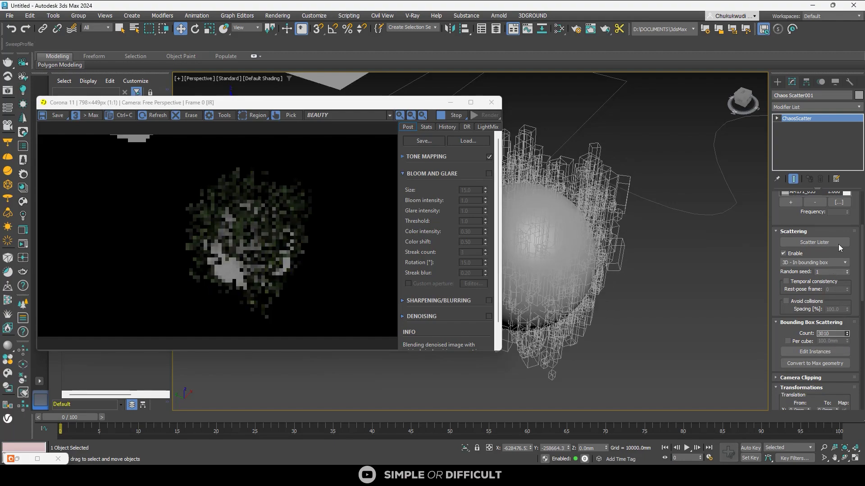
{"action": "left_click", "coordinate": [468, 103]}
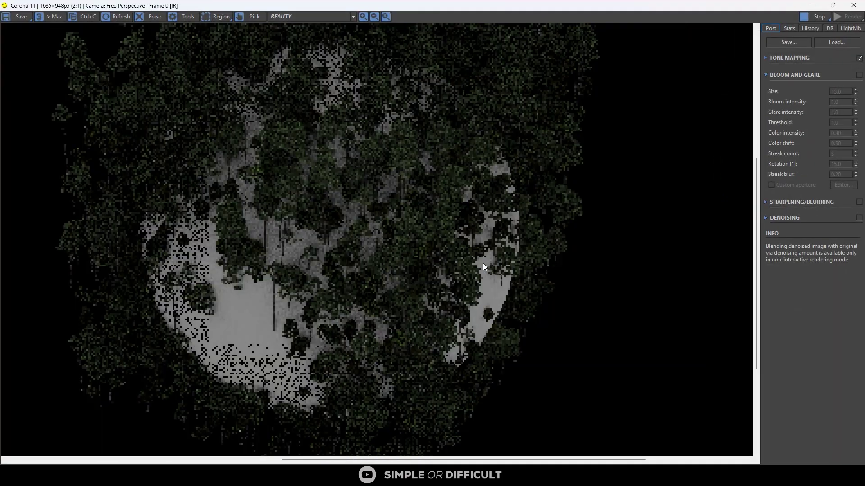
Step: Examine the bounding box distribution of trees around the sphere in the enlarged render
{"action": "scroll", "coordinate": [483, 263], "scroll_direction": "down", "scroll_amount": 1}
{"action": "scroll", "coordinate": [375, 190], "scroll_direction": "up", "scroll_amount": 1}
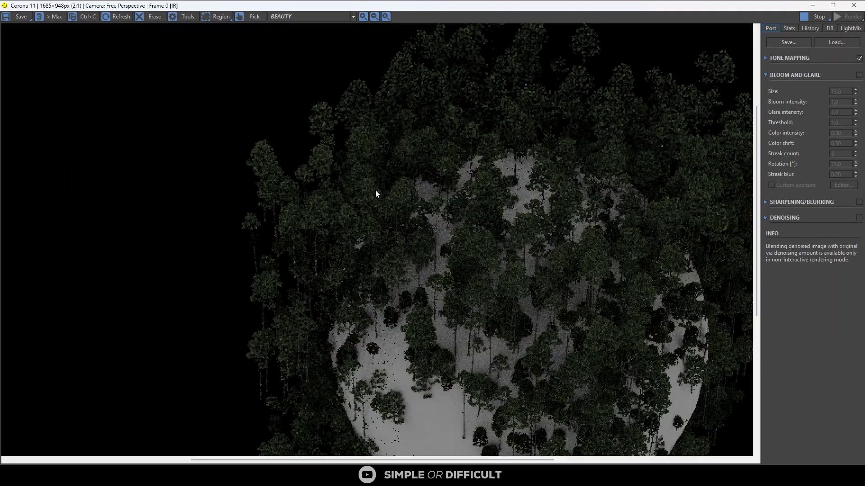
{"action": "scroll", "coordinate": [375, 190], "scroll_direction": "down", "scroll_amount": 2}
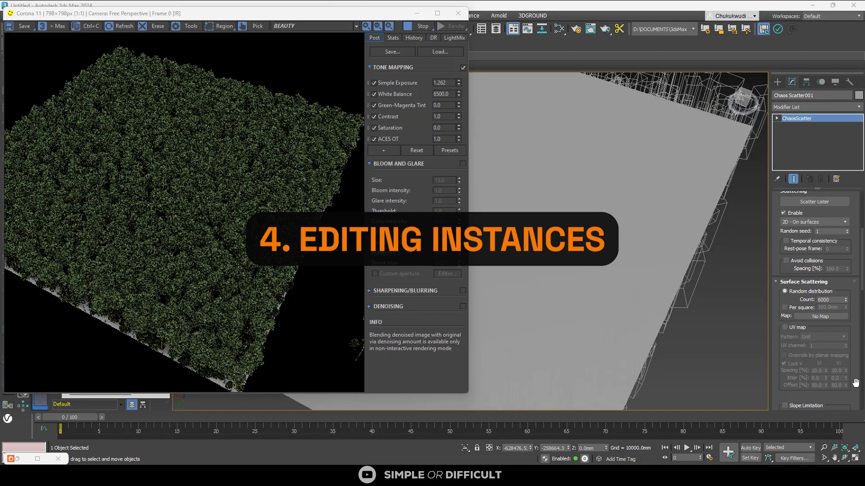
Step: Turn on Edit Instances for the scatter and move one tree instance out beyond the plane's edge
{"action": "scroll", "coordinate": [855, 382], "scroll_direction": "down", "scroll_amount": 6}
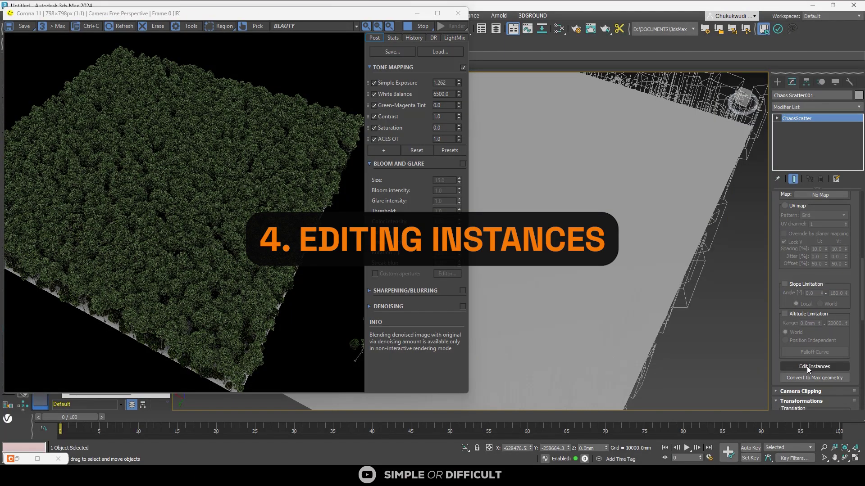
{"action": "left_click", "coordinate": [807, 368]}
{"action": "left_click", "coordinate": [519, 242]}
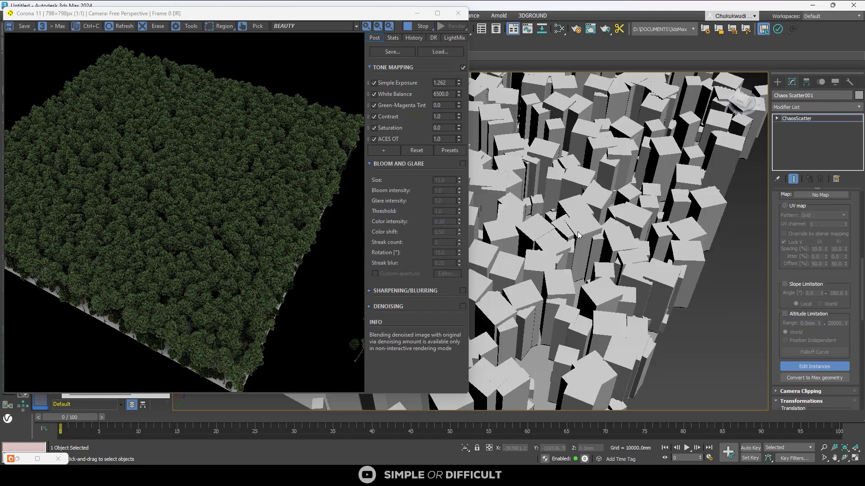
{"action": "left_click", "coordinate": [578, 235]}
{"action": "key", "text": "u"}
{"action": "left_click_drag", "start_coordinate": [508, 249], "coordinate": [577, 290]}
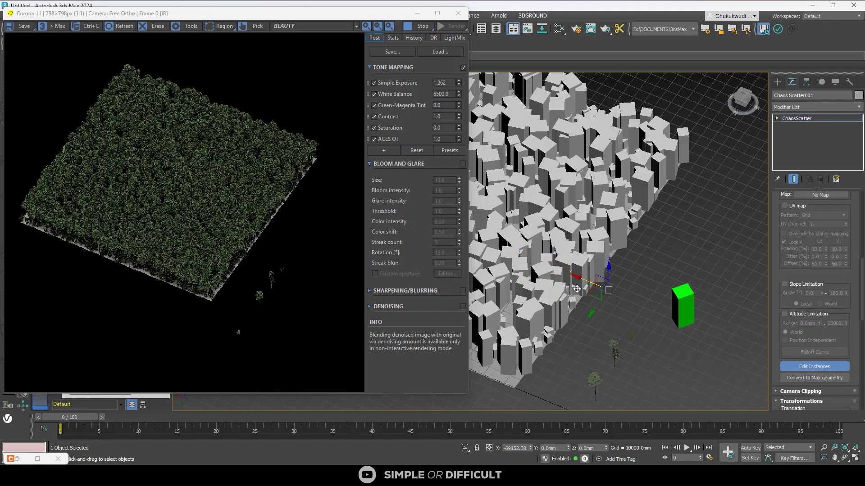
Step: Scale the separated tree instance up uniformly to several times its size and check it in the render
{"action": "scroll", "coordinate": [285, 234], "scroll_direction": "up", "scroll_amount": 2}
{"action": "scroll", "coordinate": [285, 234], "scroll_direction": "down", "scroll_amount": 1}
{"action": "key", "text": "e"}
{"action": "key", "text": "r"}
{"action": "left_click_drag", "start_coordinate": [611, 290], "coordinate": [637, 232]}
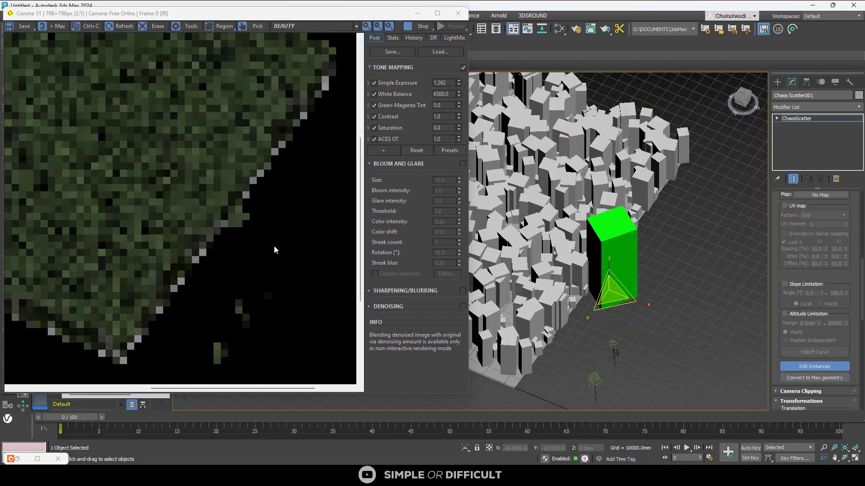
{"action": "scroll", "coordinate": [341, 250], "scroll_direction": "down", "scroll_amount": 1}
{"action": "left_click_drag", "start_coordinate": [613, 301], "coordinate": [613, 305]}
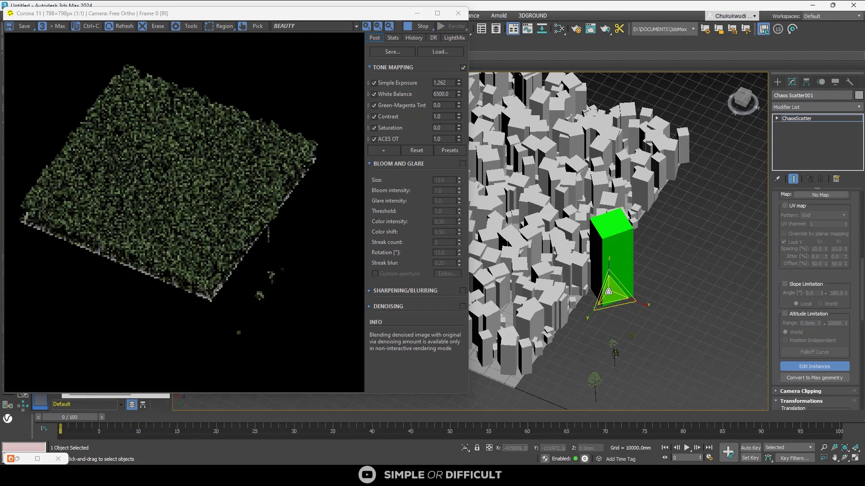
{"action": "scroll", "coordinate": [611, 291], "scroll_direction": "up", "scroll_amount": 2}
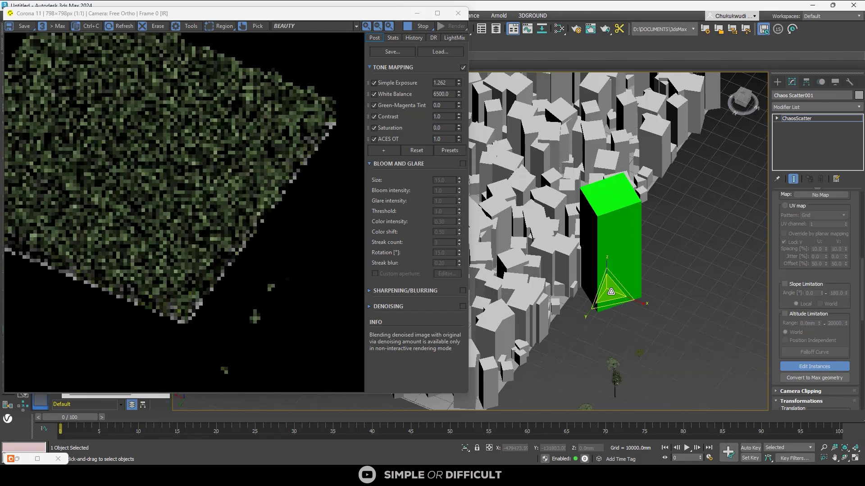
{"action": "scroll", "coordinate": [610, 292], "scroll_direction": "up", "scroll_amount": 2}
{"action": "scroll", "coordinate": [611, 291], "scroll_direction": "down", "scroll_amount": 6}
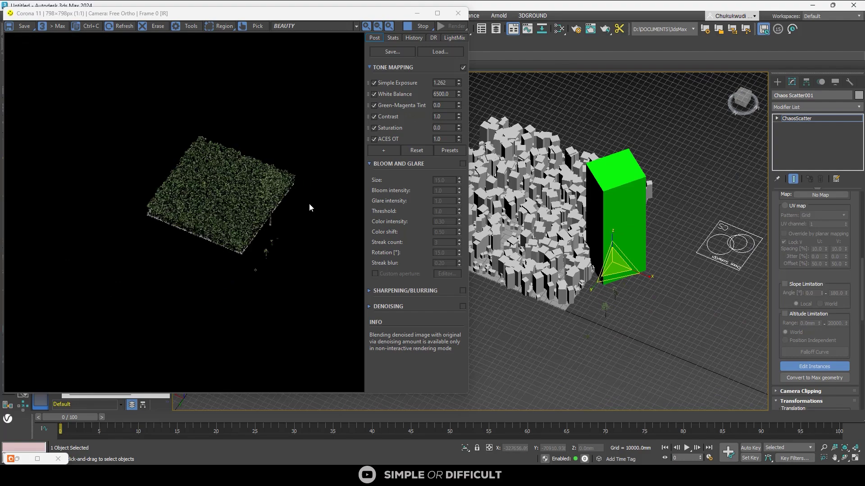
{"action": "scroll", "coordinate": [281, 201], "scroll_direction": "up", "scroll_amount": 1}
Step: Move the enlarged tree instance farther from the plane and rotate it about its vertical axis
{"action": "key", "text": "w"}
{"action": "left_click_drag", "start_coordinate": [630, 269], "coordinate": [707, 296]}
{"action": "key", "text": "e"}
{"action": "middle_click_drag", "start_coordinate": [568, 293], "coordinate": [608, 294], "text": "alt"}
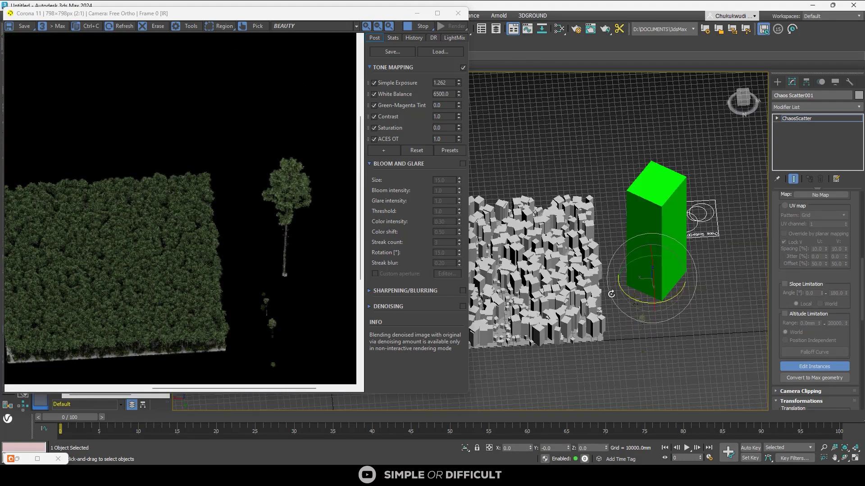
{"action": "left_click_drag", "start_coordinate": [625, 297], "coordinate": [723, 318]}
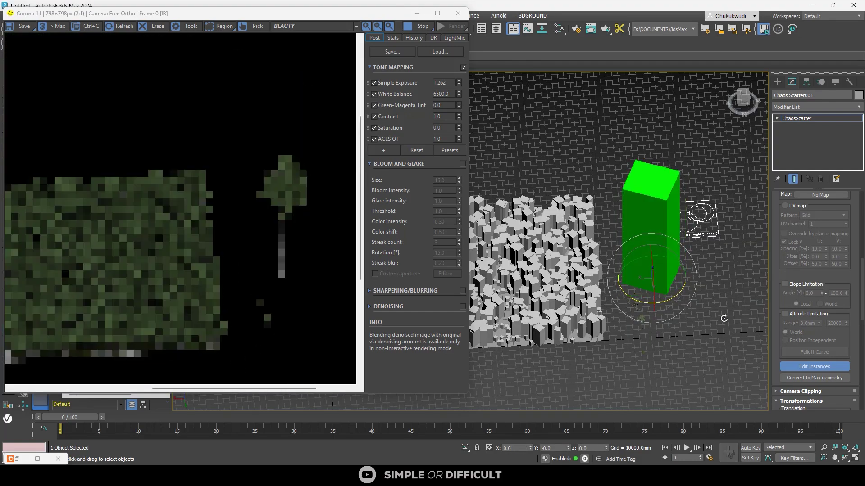
{"action": "left_click_drag", "start_coordinate": [644, 304], "coordinate": [665, 285]}
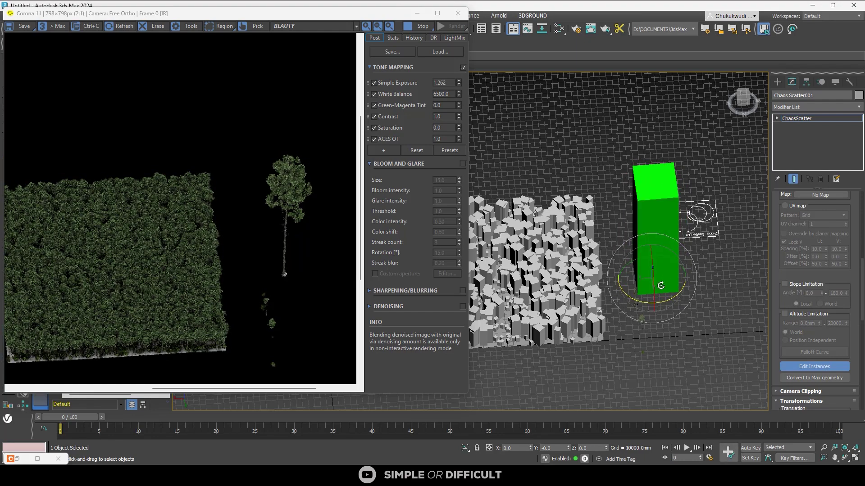
Step: Delete the enlarged tree and rotate a tree instance at the plane's edge onto its side
{"action": "key", "text": "Delete"}
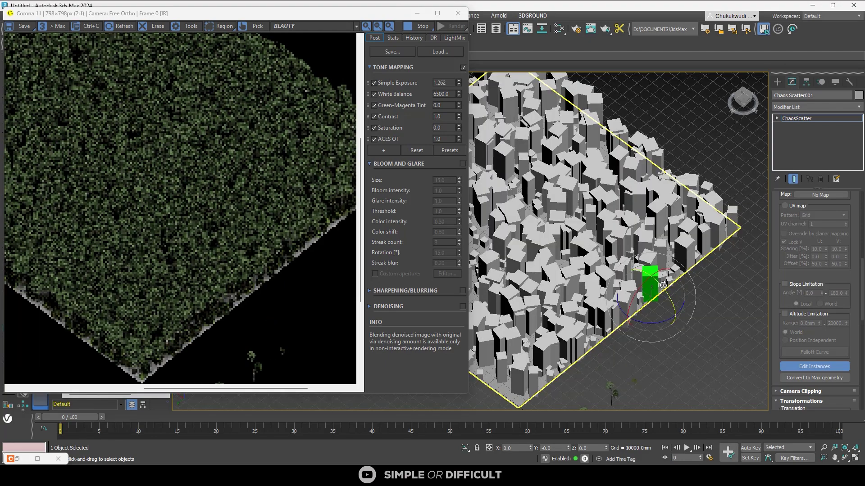
{"action": "left_click_drag", "start_coordinate": [663, 287], "coordinate": [574, 315]}
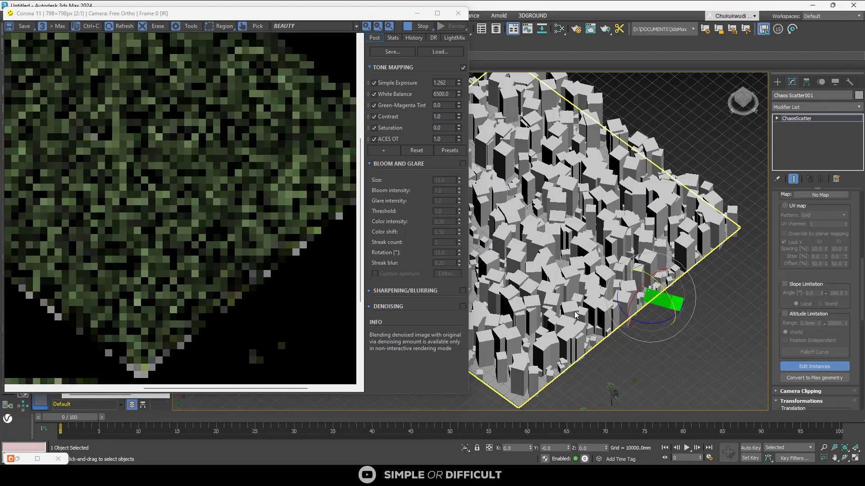
{"action": "scroll", "coordinate": [322, 262], "scroll_direction": "up", "scroll_amount": 1}
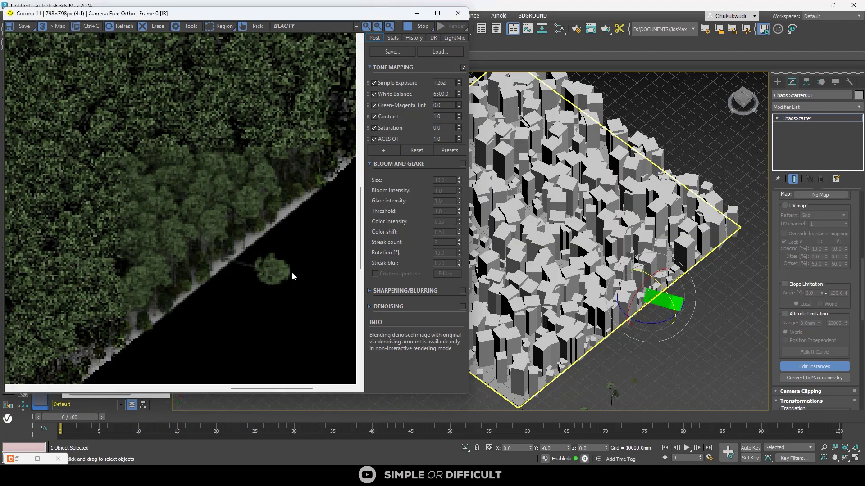
Step: Leave instance editing, shift the base plane slightly and check the scattered trees in the render
{"action": "left_click", "coordinate": [555, 381]}
{"action": "key", "text": "w"}
{"action": "left_click_drag", "start_coordinate": [495, 217], "coordinate": [533, 244]}
{"action": "scroll", "coordinate": [332, 256], "scroll_direction": "down", "scroll_amount": 2}
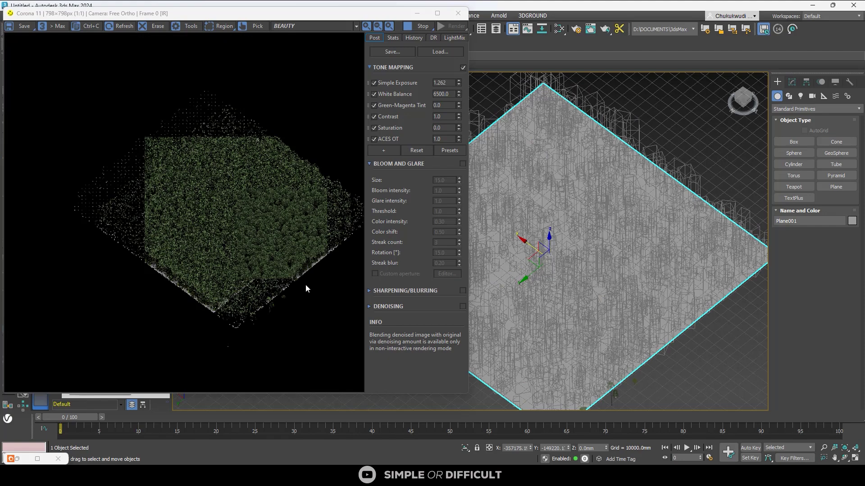
{"action": "scroll", "coordinate": [310, 283], "scroll_direction": "up", "scroll_amount": 1}
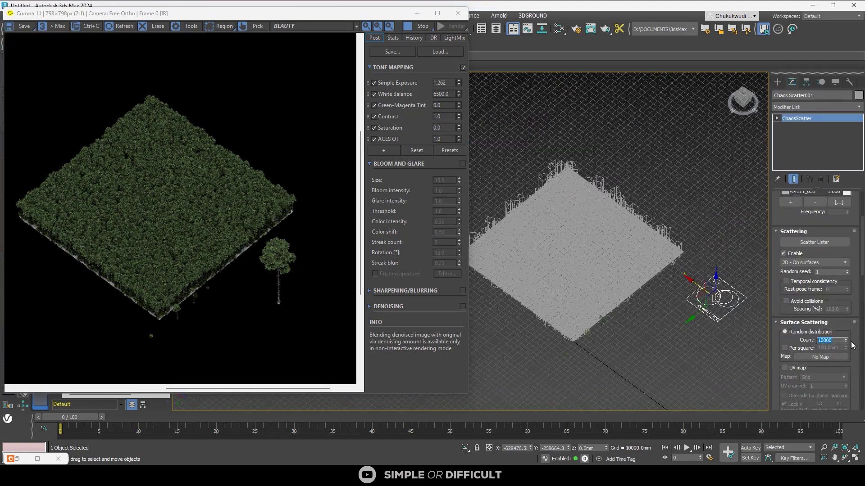
Step: Enable the Per square option for the scatter's surface distribution
{"action": "left_click", "coordinate": [785, 348]}
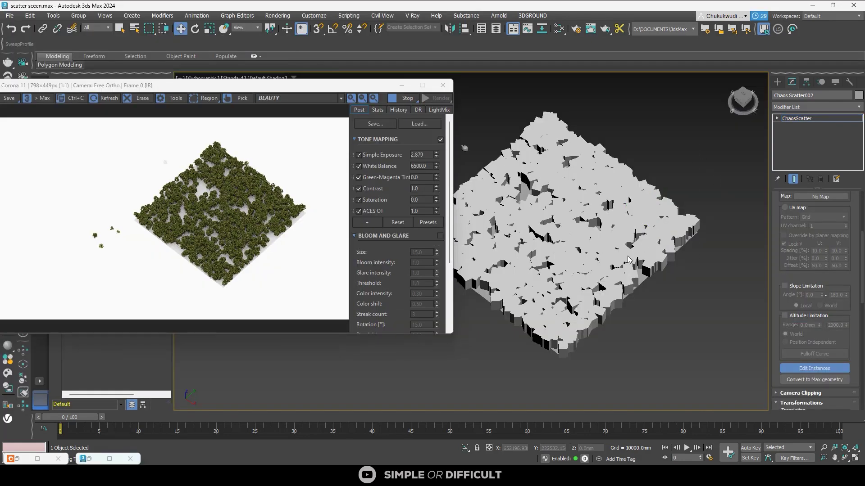
Step: Select a large group of instances covering about half of the plane for editing and dismiss the viewport warning
{"action": "left_click", "coordinate": [606, 293]}
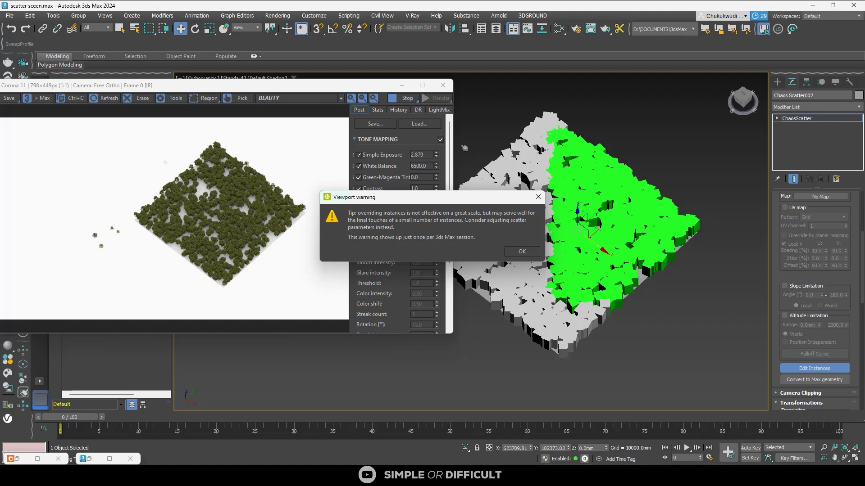
{"action": "left_click", "coordinate": [527, 250]}
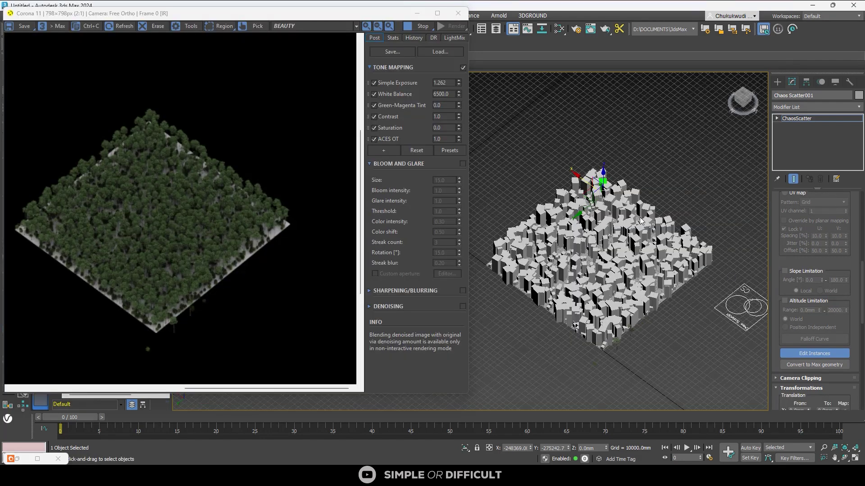
Step: Scale the tree instance at the plane's far corner up to tower over the others and inspect it in the render
{"action": "key", "text": "r"}
{"action": "left_click_drag", "start_coordinate": [636, 152], "coordinate": [634, 121]}
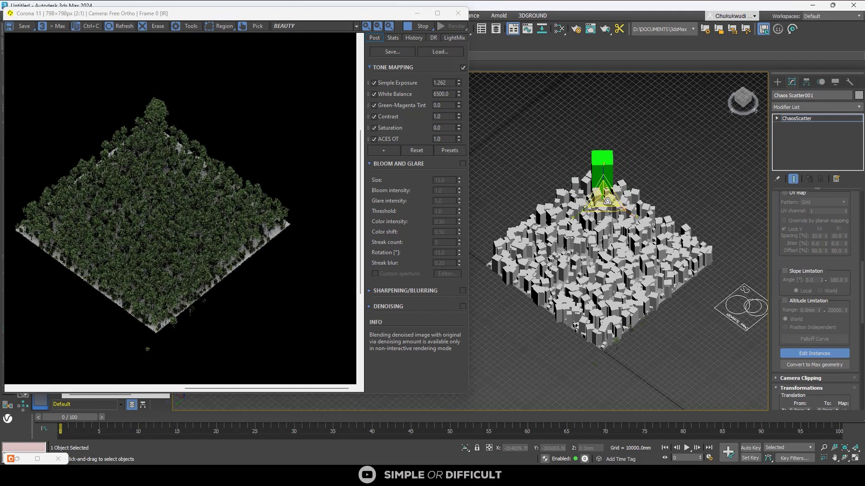
{"action": "left_click_drag", "start_coordinate": [602, 158], "coordinate": [599, 77]}
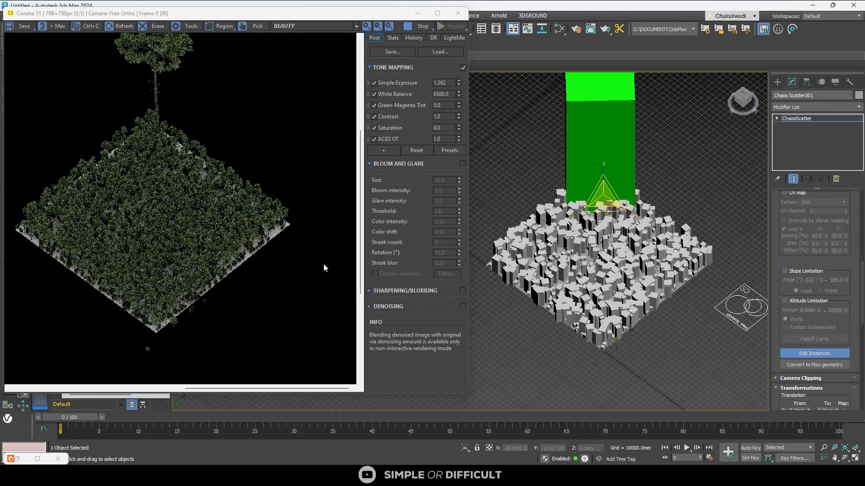
{"action": "scroll", "coordinate": [323, 263], "scroll_direction": "down", "scroll_amount": 1}
{"action": "left_click", "coordinate": [297, 266]}
{"action": "scroll", "coordinate": [331, 201], "scroll_direction": "up", "scroll_amount": 1}
{"action": "middle_click_drag", "start_coordinate": [330, 201], "coordinate": [290, 269]}
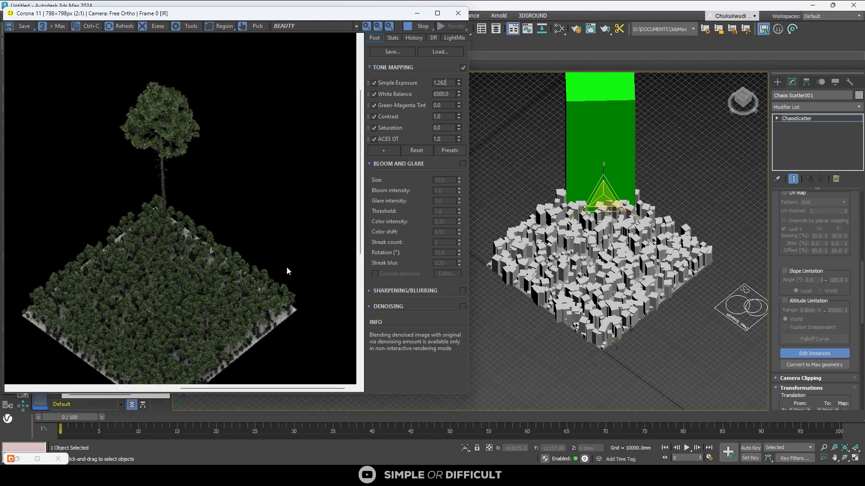
{"action": "left_click_drag", "start_coordinate": [290, 269], "coordinate": [280, 239]}
Step: Turn off Edit Instances and set the upper limit of the scatter's Z translation to 200000 mm
{"action": "scroll", "coordinate": [853, 400], "scroll_direction": "down", "scroll_amount": 5}
{"action": "scroll", "coordinate": [853, 400], "scroll_direction": "down", "scroll_amount": 2}
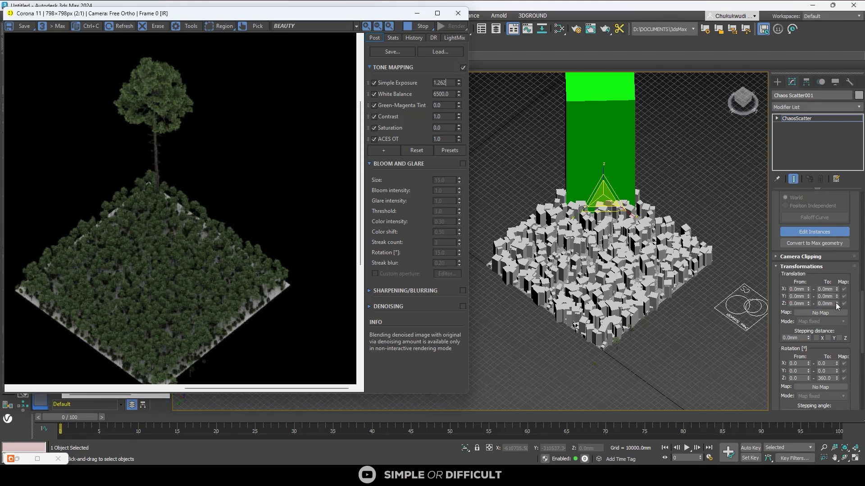
{"action": "left_click", "coordinate": [828, 231]}
{"action": "left_click", "coordinate": [777, 82]}
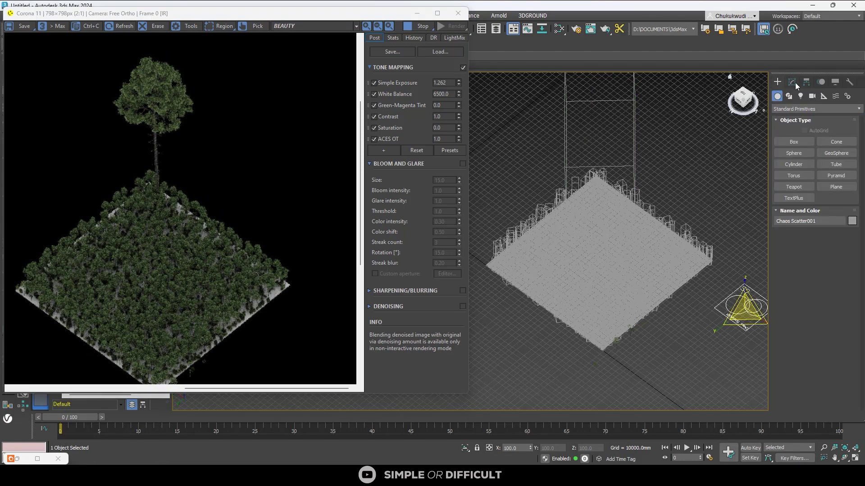
{"action": "left_click", "coordinate": [794, 83]}
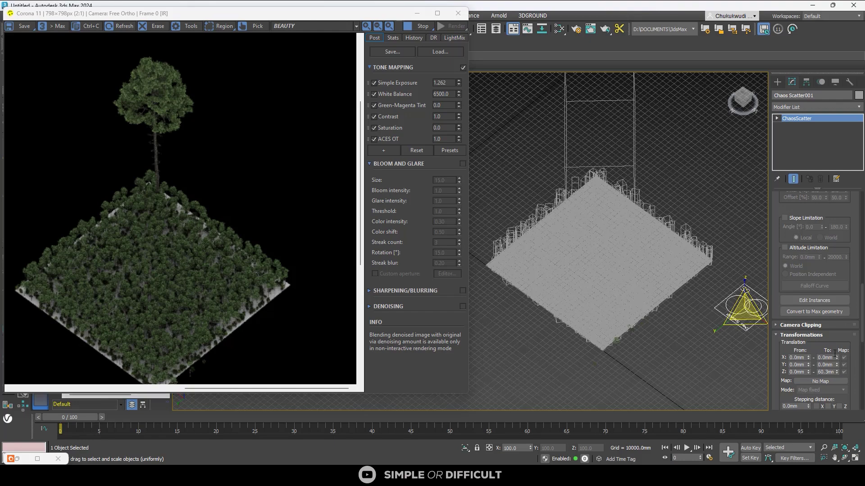
{"action": "left_click_drag", "start_coordinate": [837, 374], "coordinate": [841, 354]}
{"action": "type", "text": "000"}
{"action": "key", "text": "Return"}
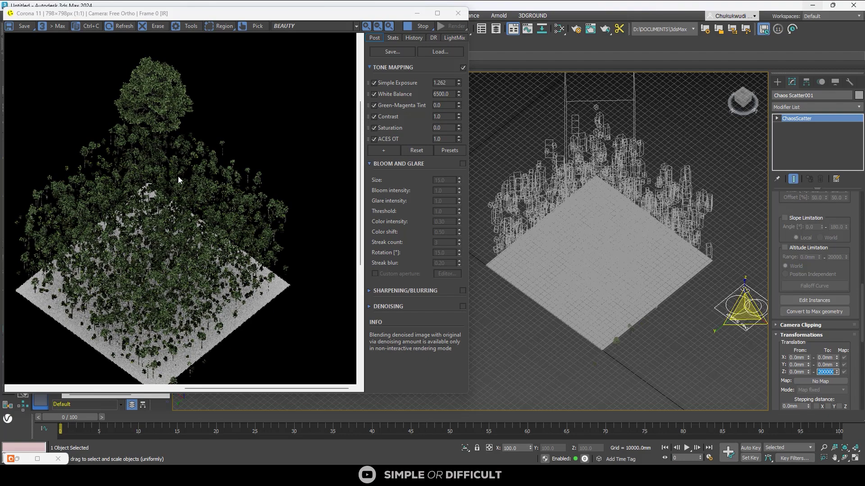
Step: Set the upper limit of the scatter's Y rotation to 6950 degrees
{"action": "scroll", "coordinate": [855, 399], "scroll_direction": "down", "scroll_amount": 3}
{"action": "double_click", "coordinate": [818, 345]}
{"action": "type", "text": "6950"}
{"action": "key", "text": "Return"}
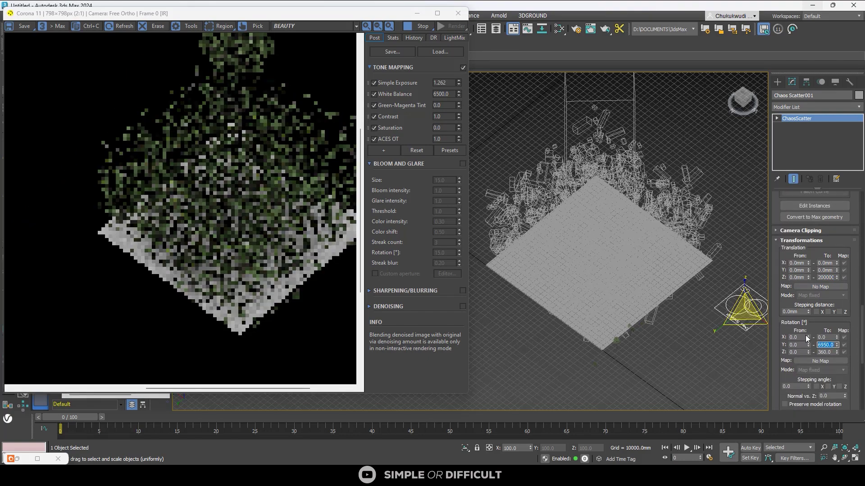
Step: Set the upper limit of the scatter's scale to 150% and check the size variation in the render
{"action": "scroll", "coordinate": [815, 315], "scroll_direction": "down", "scroll_amount": 1}
{"action": "scroll", "coordinate": [841, 393], "scroll_direction": "down", "scroll_amount": 4}
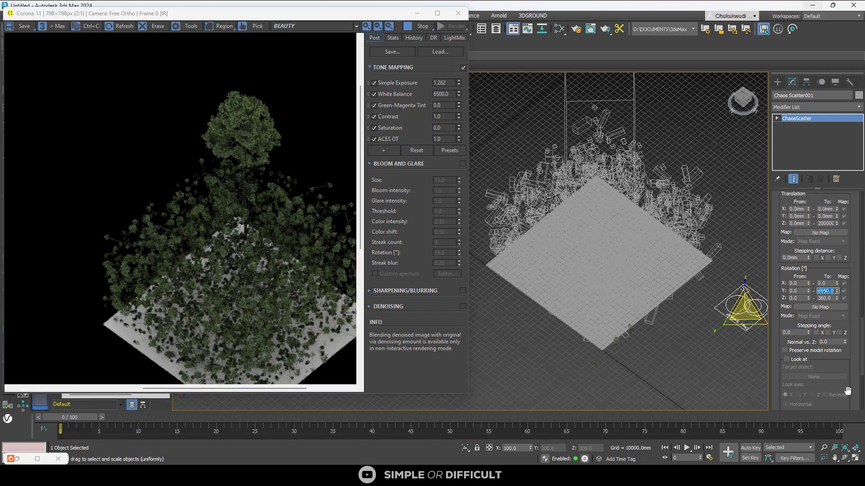
{"action": "left_click", "coordinate": [830, 365]}
{"action": "type", "text": "150"}
{"action": "key", "text": "Return"}
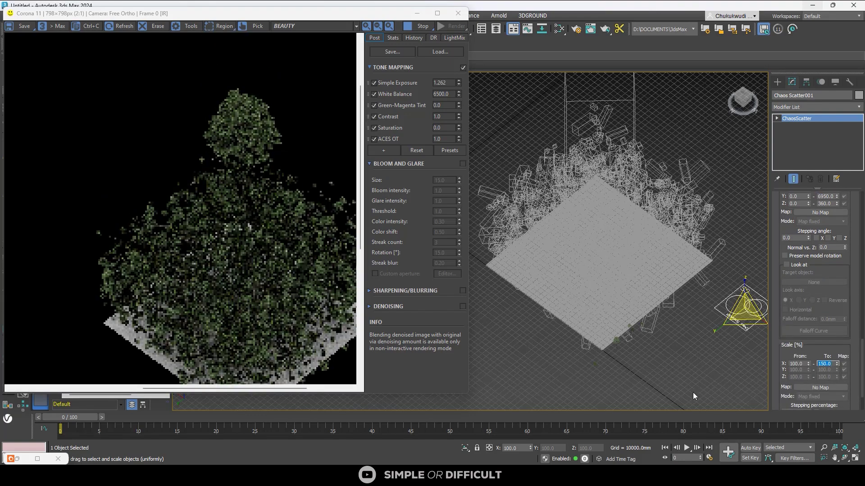
{"action": "scroll", "coordinate": [239, 236], "scroll_direction": "down", "scroll_amount": 1}
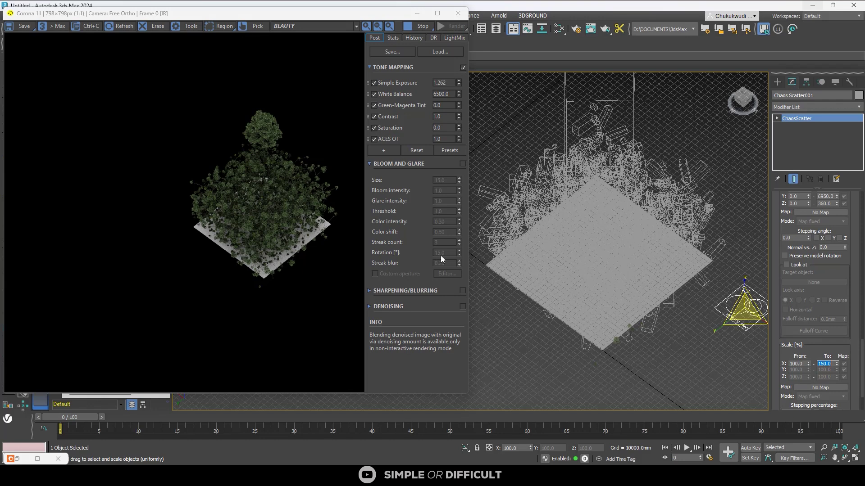
{"action": "scroll", "coordinate": [856, 301], "scroll_direction": "up", "scroll_amount": 1}
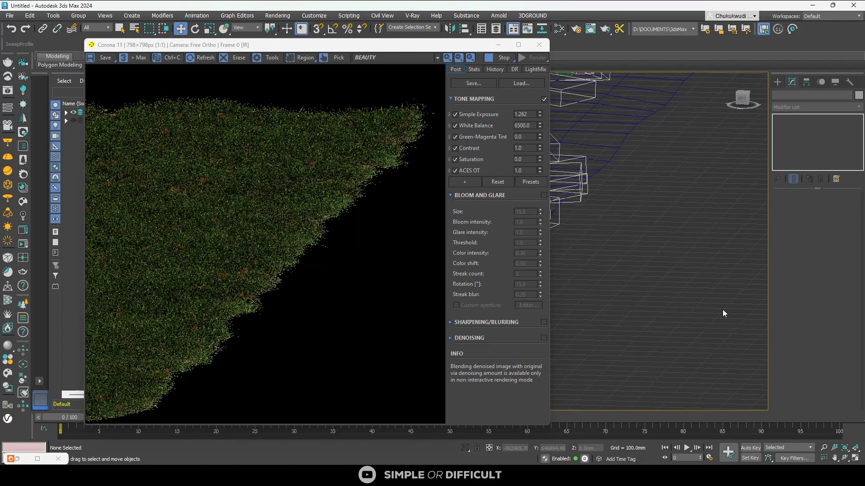
Step: Open the material editor and compare the two stored grass renders, A and B, in the frame buffer
{"action": "left_click", "coordinate": [557, 28]}
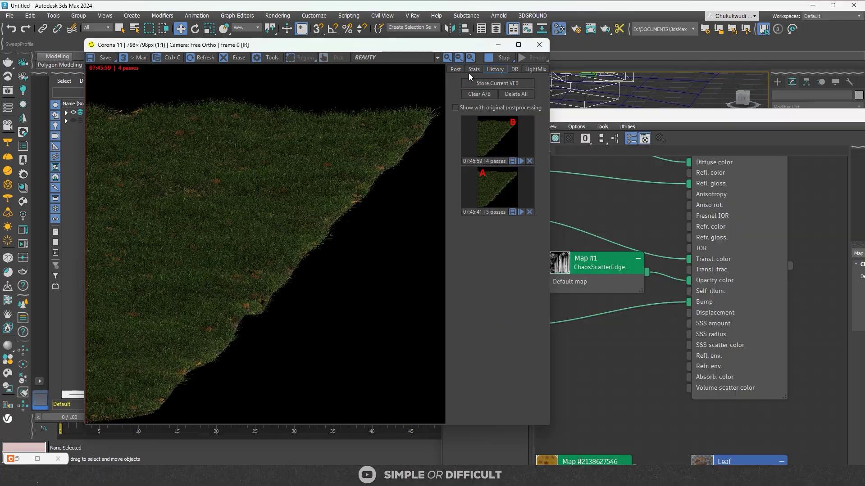
{"action": "left_click_drag", "start_coordinate": [87, 395], "coordinate": [88, 349]}
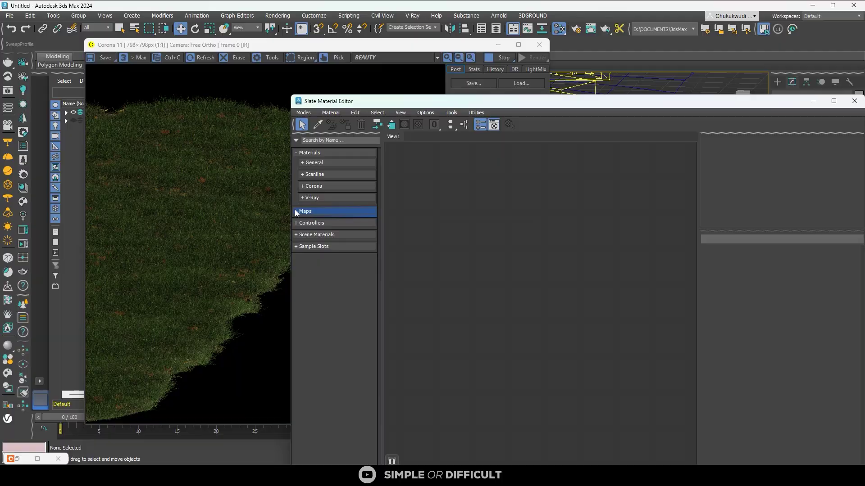
Step: Add a ChaosScatterEdgeTrimming map from the Chaos Scatter maps to the material editor's node view
{"action": "left_click", "coordinate": [296, 212]}
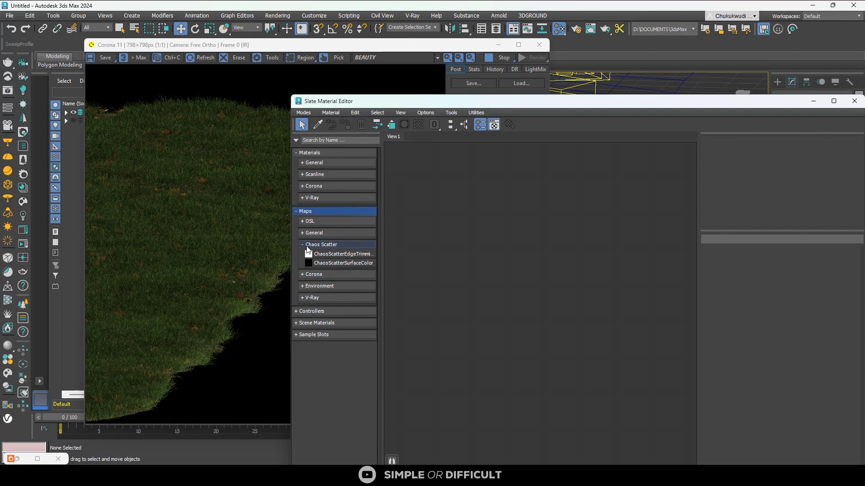
{"action": "left_click_drag", "start_coordinate": [361, 255], "coordinate": [400, 249]}
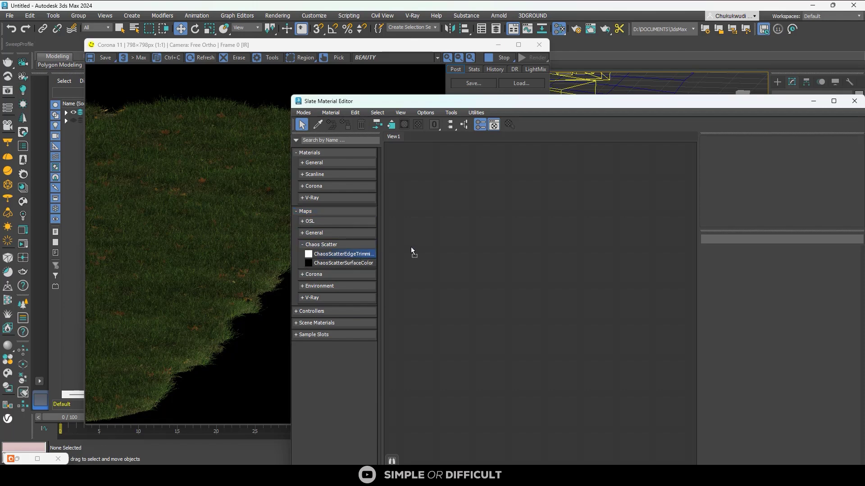
{"action": "left_click_drag", "start_coordinate": [525, 245], "coordinate": [525, 247]}
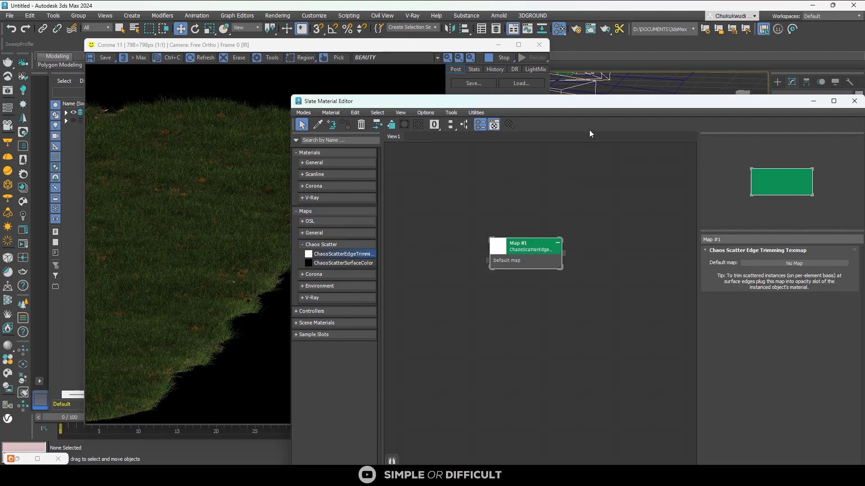
Step: Find ChaosScatterEdgeTrimming by searching for "scatt", add a second copy, delete it and clear the search
{"action": "left_click", "coordinate": [347, 141]}
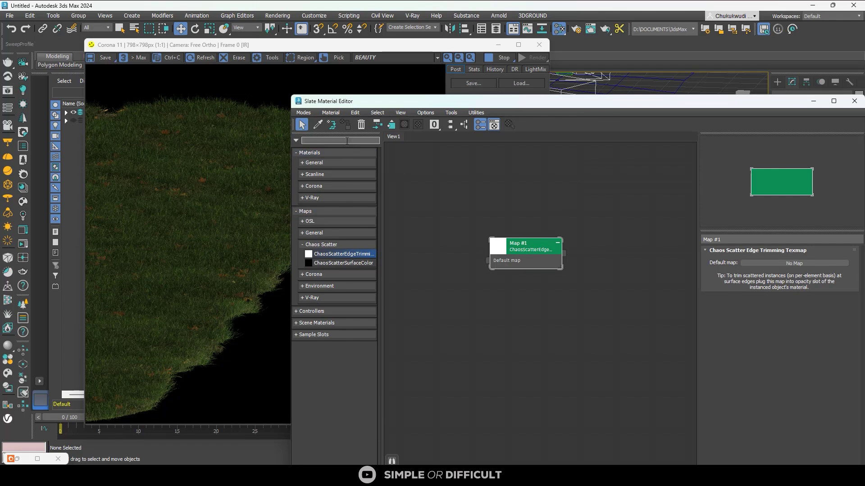
{"action": "type", "text": "sc"}
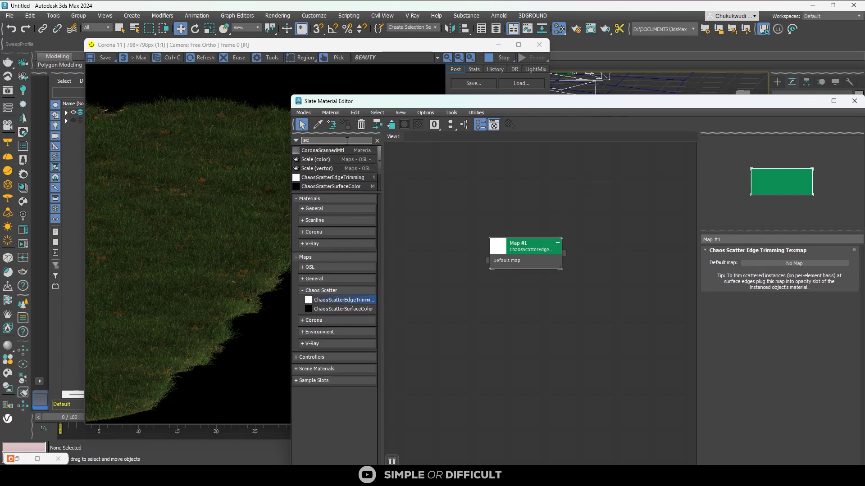
{"action": "type", "text": "att"}
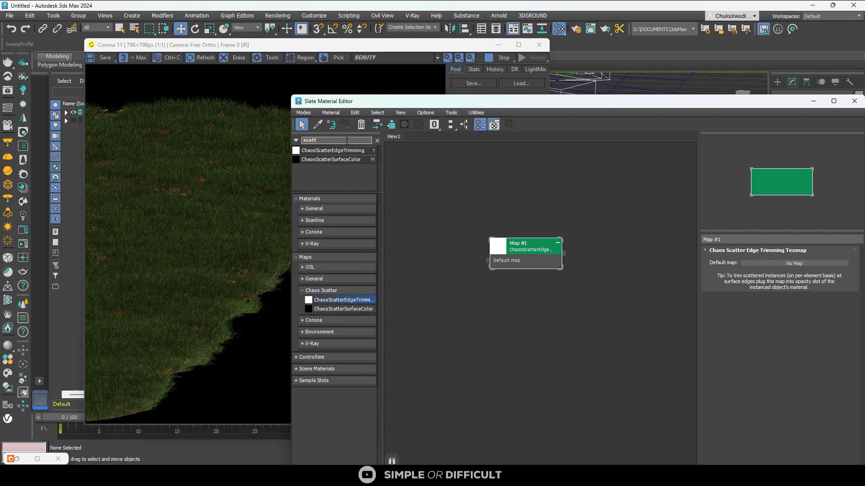
{"action": "left_click_drag", "start_coordinate": [336, 152], "coordinate": [455, 191]}
{"action": "key", "text": "Delete"}
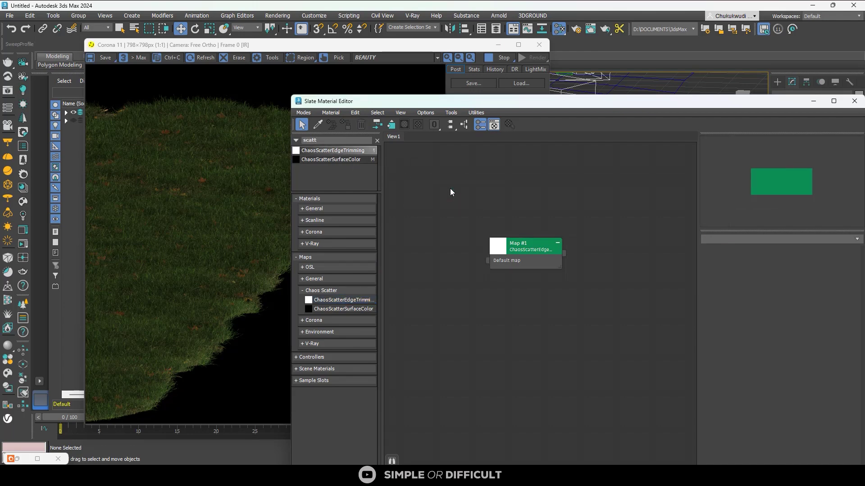
{"action": "left_click", "coordinate": [377, 141]}
Step: Load the Grass material from a grass model in the viewport and space its nodes apart from the edge trimming map
{"action": "left_click_drag", "start_coordinate": [544, 101], "coordinate": [245, 112]}
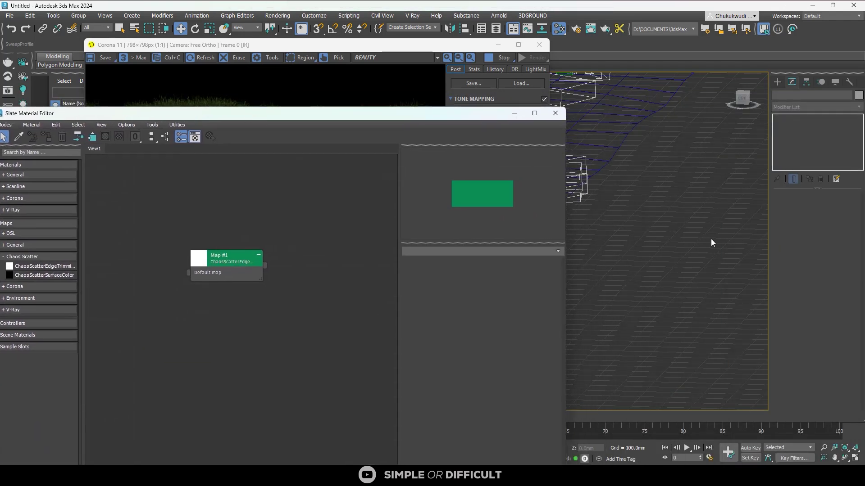
{"action": "left_click", "coordinate": [19, 138]}
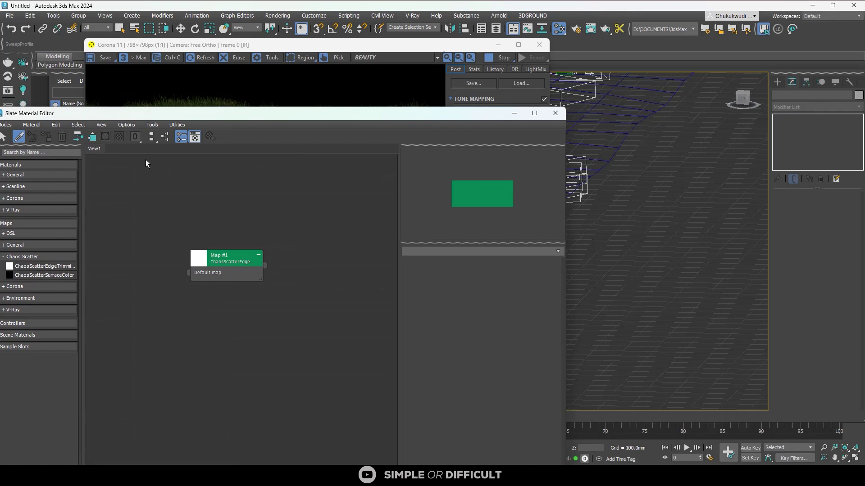
{"action": "left_click", "coordinate": [716, 241]}
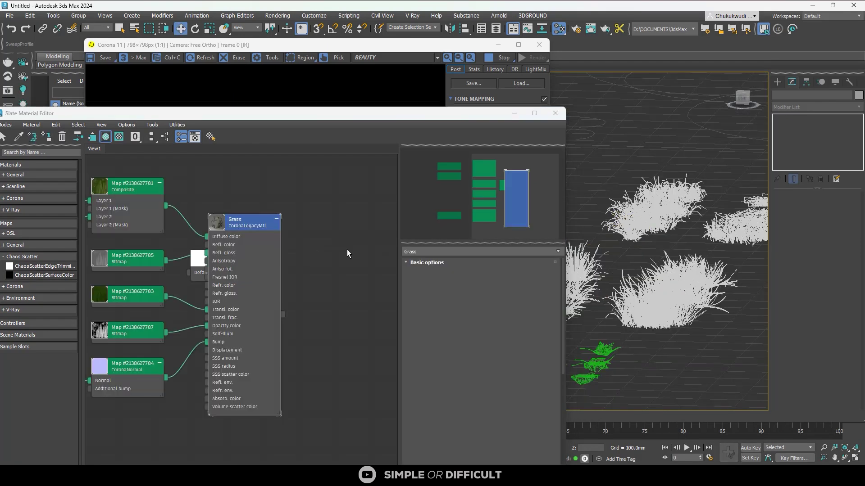
{"action": "scroll", "coordinate": [257, 235], "scroll_direction": "down", "scroll_amount": 1}
{"action": "left_click_drag", "start_coordinate": [259, 229], "coordinate": [394, 227]}
{"action": "scroll", "coordinate": [315, 241], "scroll_direction": "down", "scroll_amount": 4}
{"action": "key", "text": "alt+c"}
{"action": "middle_click_drag", "start_coordinate": [395, 227], "coordinate": [306, 208]}
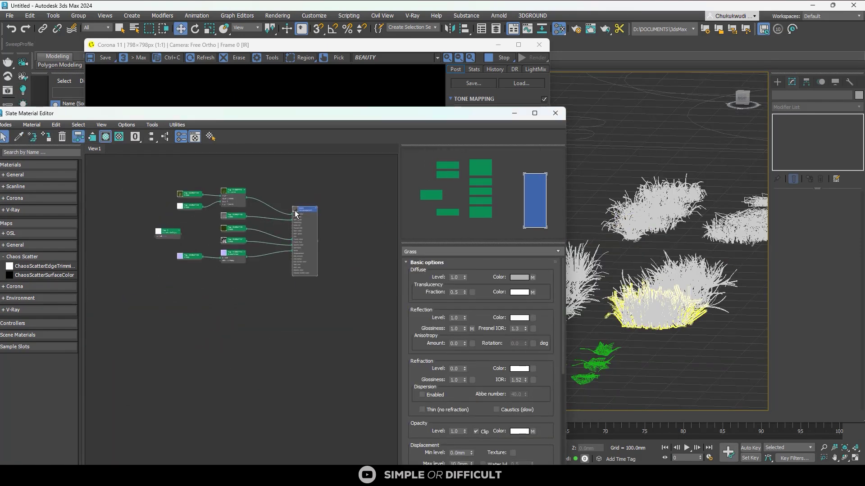
{"action": "left_click_drag", "start_coordinate": [296, 212], "coordinate": [329, 204]}
Step: Load the Leaf material from the green leaf models into the node view
{"action": "left_click", "coordinate": [20, 139]}
{"action": "left_click", "coordinate": [596, 363]}
{"action": "left_click_drag", "start_coordinate": [239, 282], "coordinate": [334, 283]}
{"action": "scroll", "coordinate": [595, 225], "scroll_direction": "down", "scroll_amount": 5}
{"action": "middle_click_drag", "start_coordinate": [730, 270], "coordinate": [547, 299]}
Step: Connect the edge trimming map to the Grass material's Opacity color input
{"action": "left_click_drag", "start_coordinate": [521, 209], "coordinate": [557, 215]}
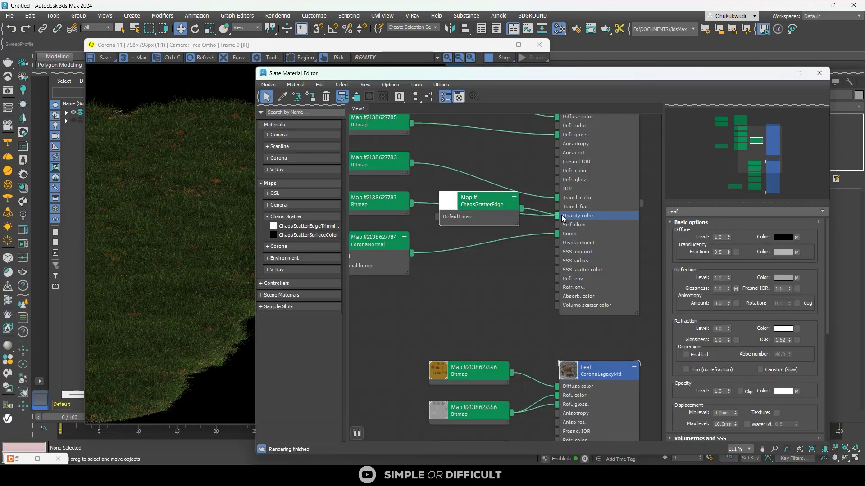
{"action": "scroll", "coordinate": [488, 218], "scroll_direction": "down", "scroll_amount": 4}
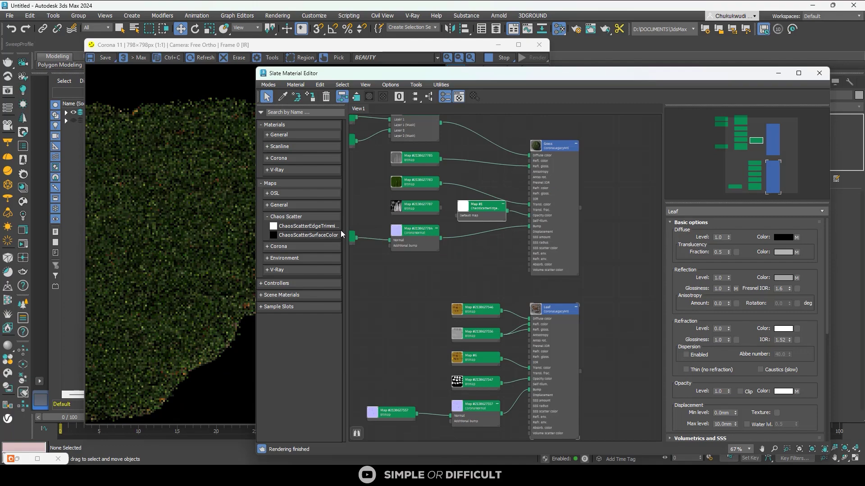
{"action": "left_click_drag", "start_coordinate": [438, 78], "coordinate": [453, 63]}
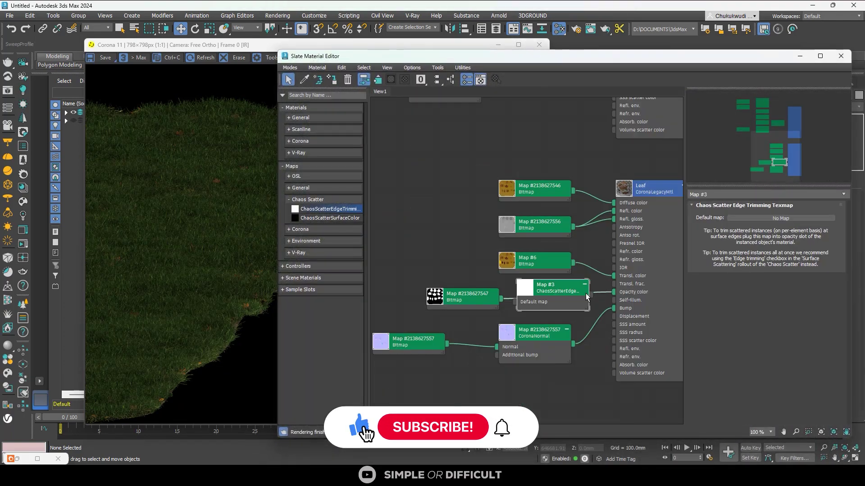
Step: Connect a second edge trimming map to the Leaf material's Opacity color and feed the leaf opacity bitmap into its Default map
{"action": "left_click_drag", "start_coordinate": [591, 295], "coordinate": [616, 292]}
{"action": "scroll", "coordinate": [480, 305], "scroll_direction": "up", "scroll_amount": 1}
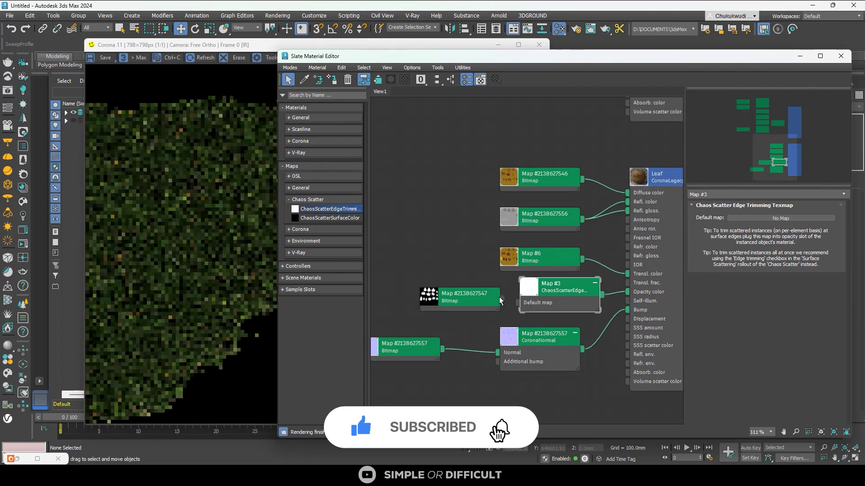
{"action": "left_click", "coordinate": [468, 302]}
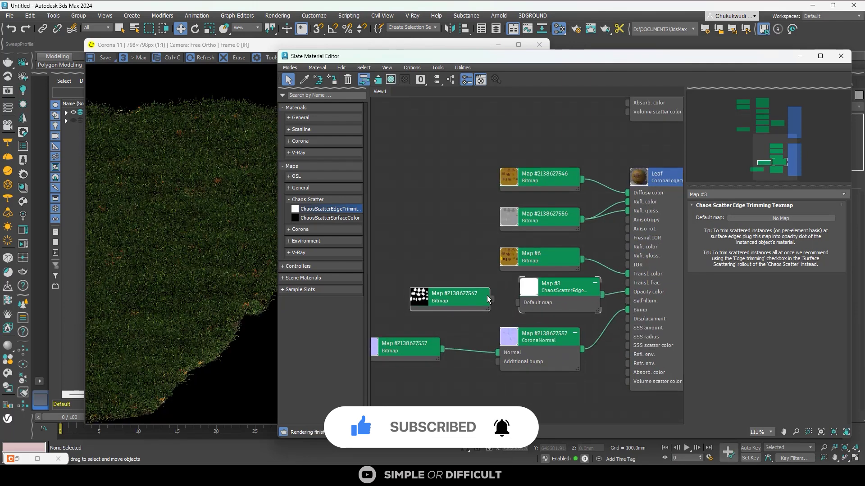
{"action": "left_click_drag", "start_coordinate": [495, 301], "coordinate": [518, 303]}
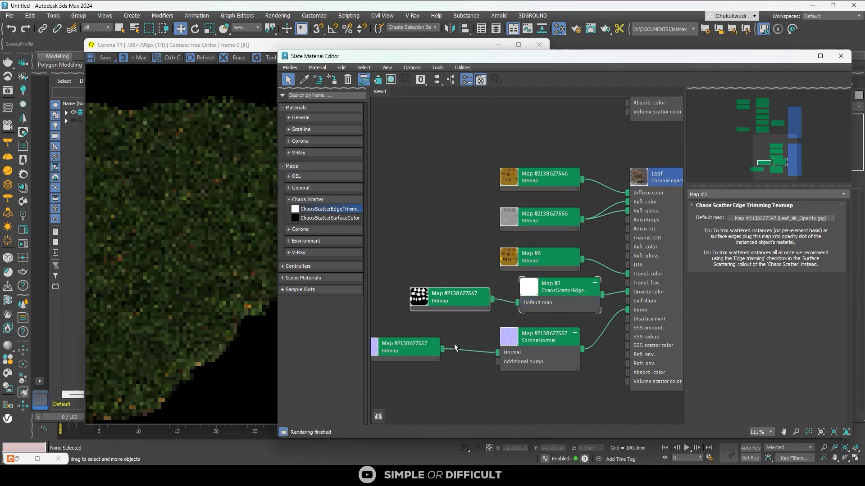
Step: Feed the grass opacity bitmap into the Default map of the Grass edge trimming map and check the trimmed edges in the render
{"action": "scroll", "coordinate": [454, 347], "scroll_direction": "down", "scroll_amount": 3}
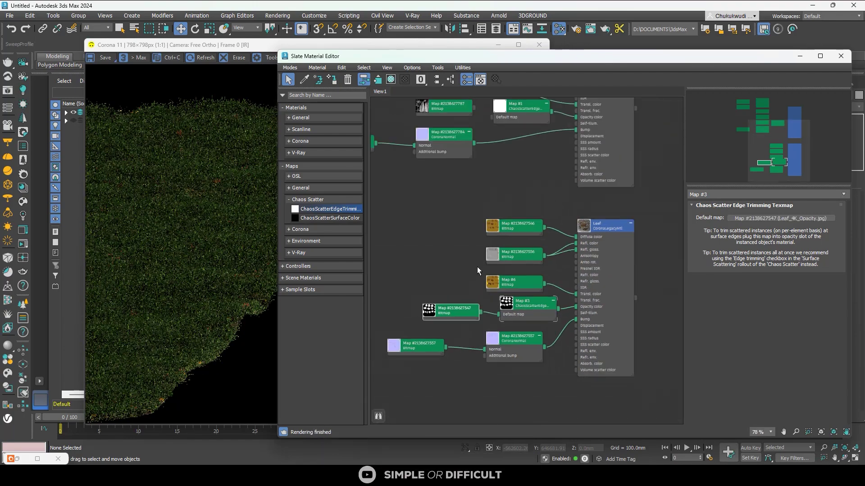
{"action": "middle_click_drag", "start_coordinate": [491, 162], "coordinate": [485, 270]}
{"action": "scroll", "coordinate": [439, 184], "scroll_direction": "up", "scroll_amount": 1}
{"action": "scroll", "coordinate": [474, 211], "scroll_direction": "up", "scroll_amount": 3}
{"action": "left_click_drag", "start_coordinate": [471, 217], "coordinate": [497, 231]}
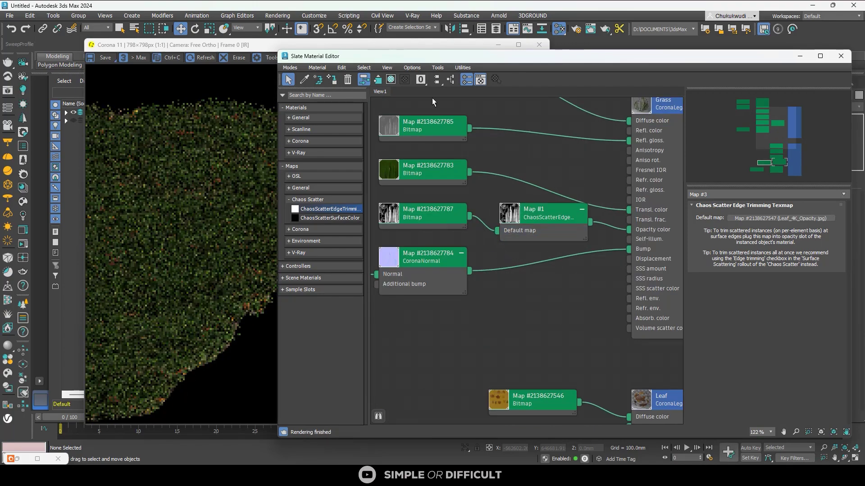
{"action": "left_click_drag", "start_coordinate": [466, 61], "coordinate": [631, 119]}
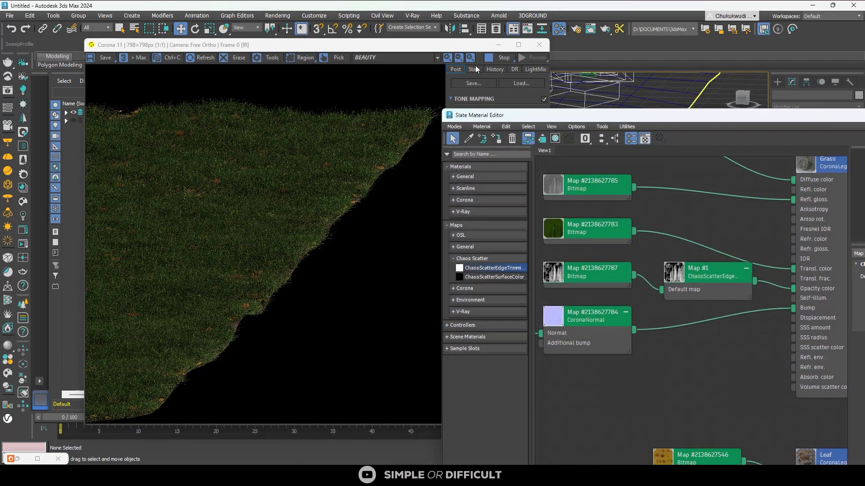
{"action": "left_click", "coordinate": [431, 50]}
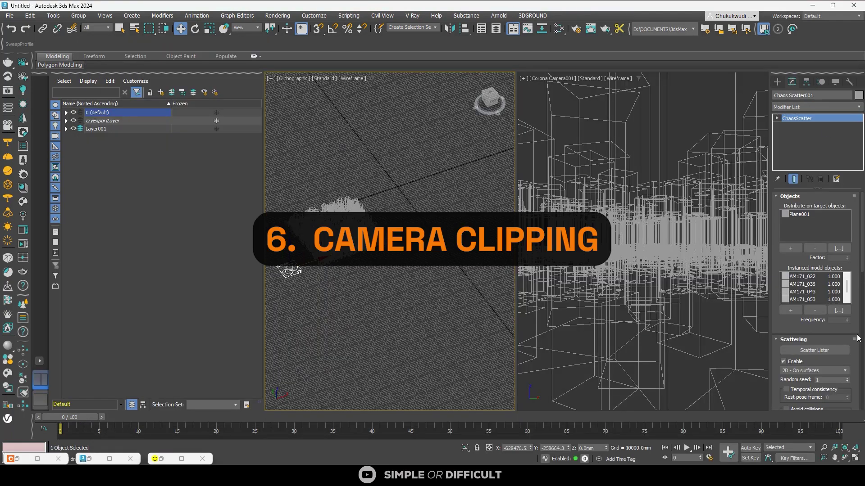
Step: Enable Camera Clipping on the tree scatter with the active render camera
{"action": "left_click", "coordinate": [793, 339]}
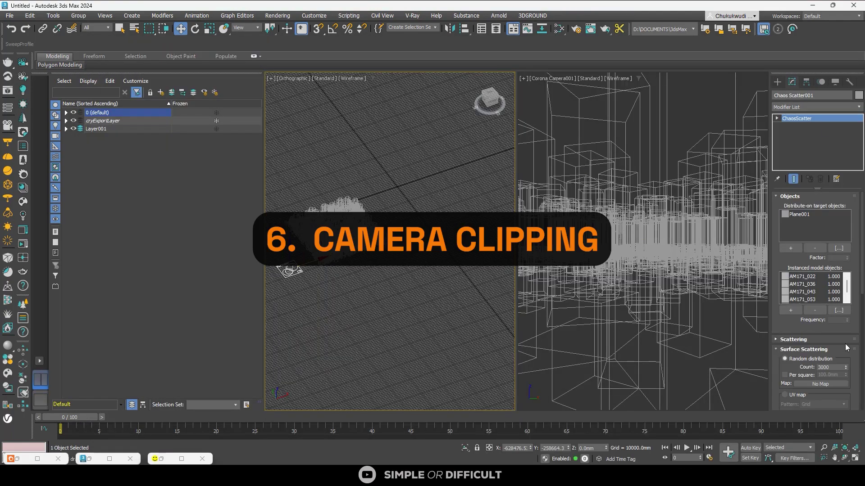
{"action": "scroll", "coordinate": [856, 354], "scroll_direction": "down", "scroll_amount": 5}
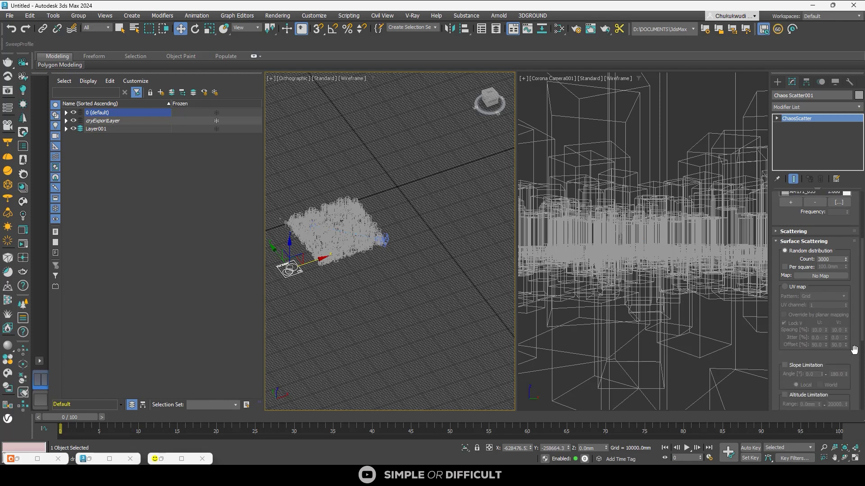
{"action": "left_click", "coordinate": [788, 228]}
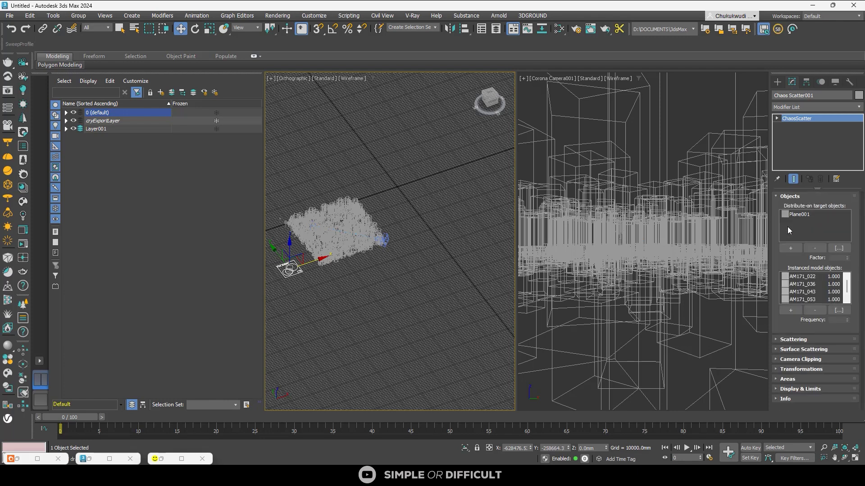
{"action": "left_click", "coordinate": [787, 359]}
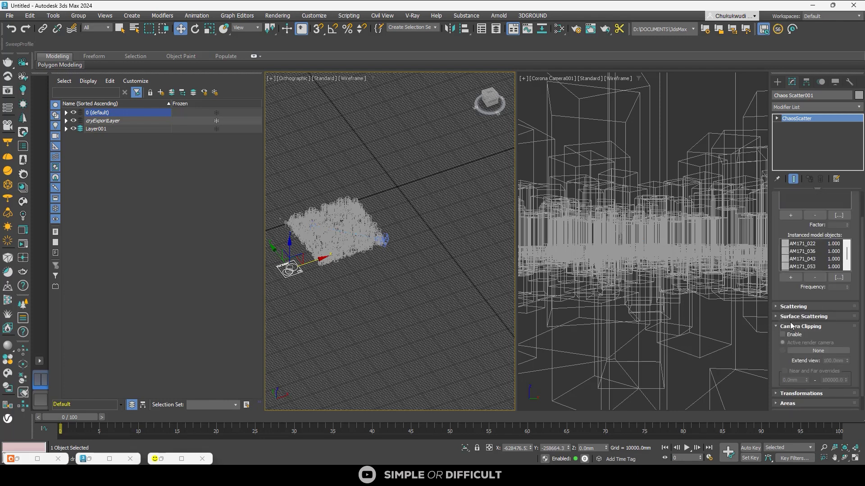
{"action": "left_click", "coordinate": [783, 335]}
Step: Show the interactive render beside the orthographic view and orbit the forest to examine how camera clipping affects the trees
{"action": "left_click", "coordinate": [390, 255]}
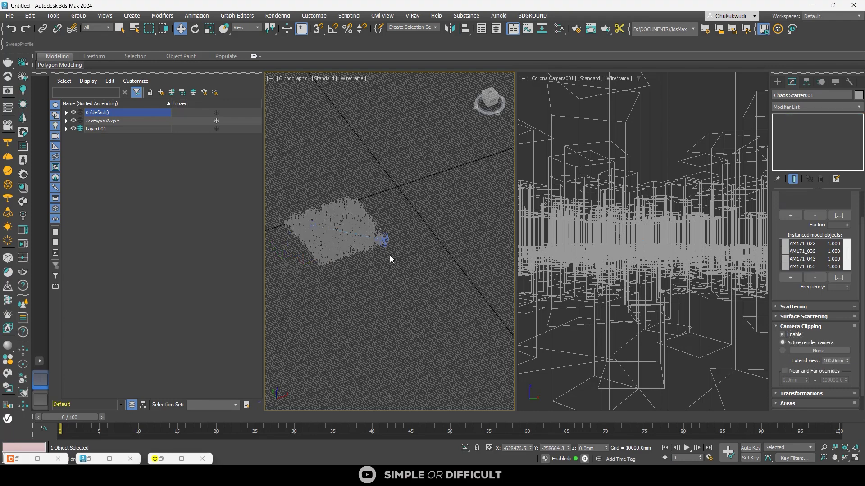
{"action": "scroll", "coordinate": [355, 275], "scroll_direction": "up", "scroll_amount": 3}
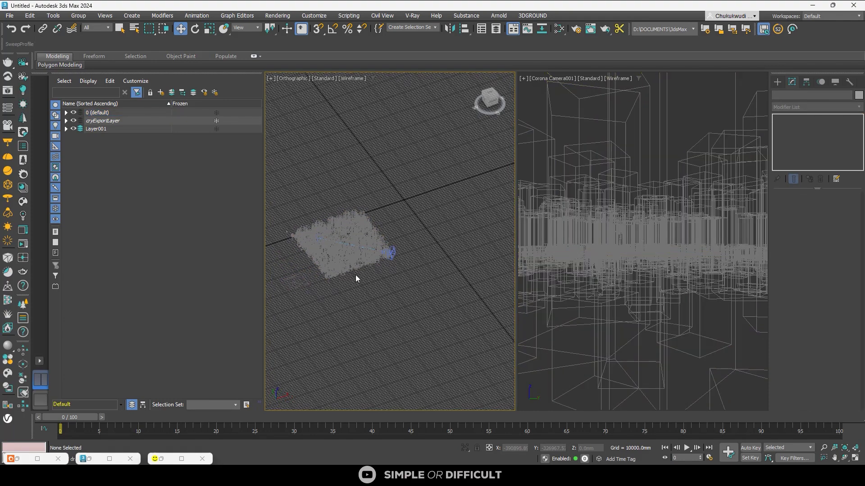
{"action": "middle_click_drag", "start_coordinate": [363, 273], "coordinate": [431, 275]}
{"action": "scroll", "coordinate": [410, 279], "scroll_direction": "up", "scroll_amount": 2}
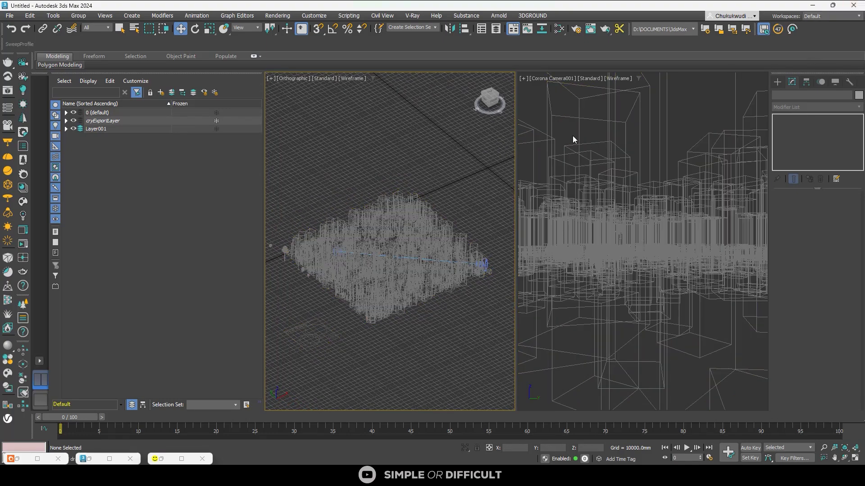
{"action": "left_click", "coordinate": [23, 258]}
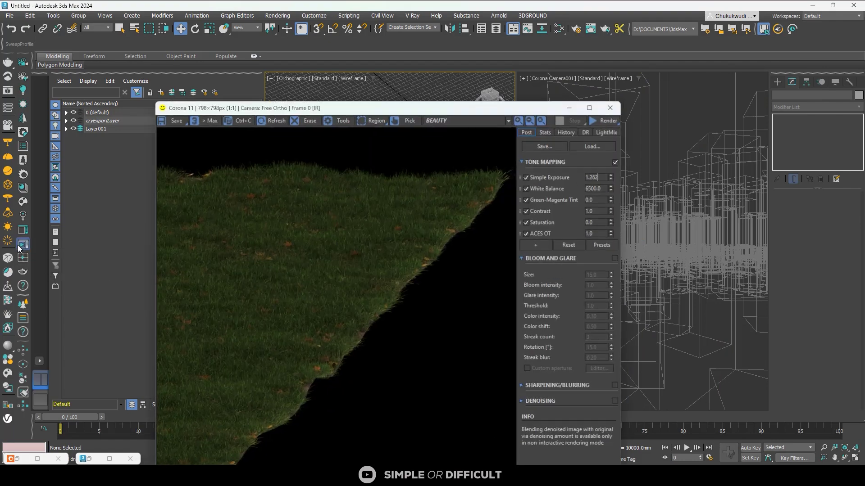
{"action": "left_click_drag", "start_coordinate": [394, 114], "coordinate": [704, 112]}
{"action": "middle_click_drag", "start_coordinate": [366, 268], "coordinate": [456, 272], "text": "alt"}
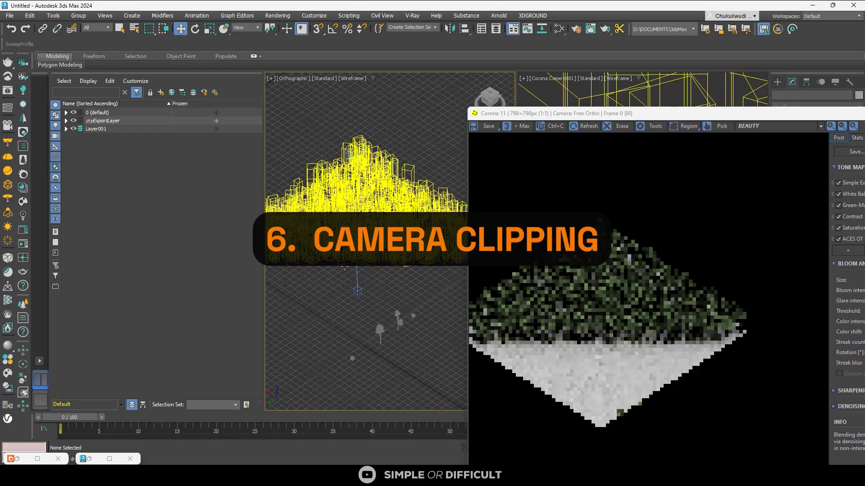
{"action": "scroll", "coordinate": [413, 273], "scroll_direction": "down", "scroll_amount": 2}
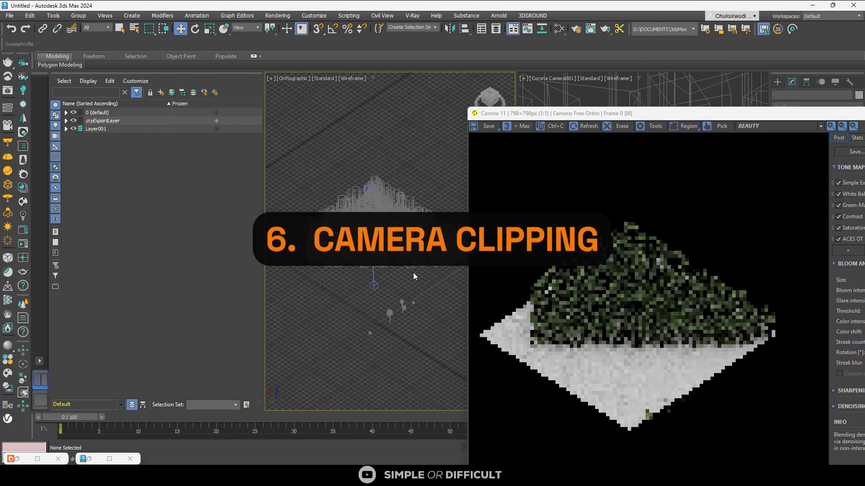
{"action": "middle_click_drag", "start_coordinate": [373, 270], "coordinate": [423, 264], "text": "alt"}
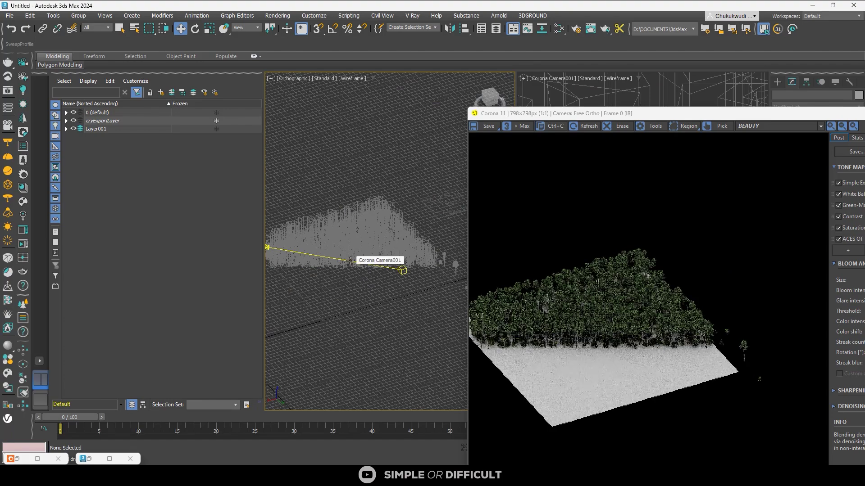
Step: Stop the interactive render and move its window clear of the orthographic and camera viewports
{"action": "left_click_drag", "start_coordinate": [660, 118], "coordinate": [133, 110]}
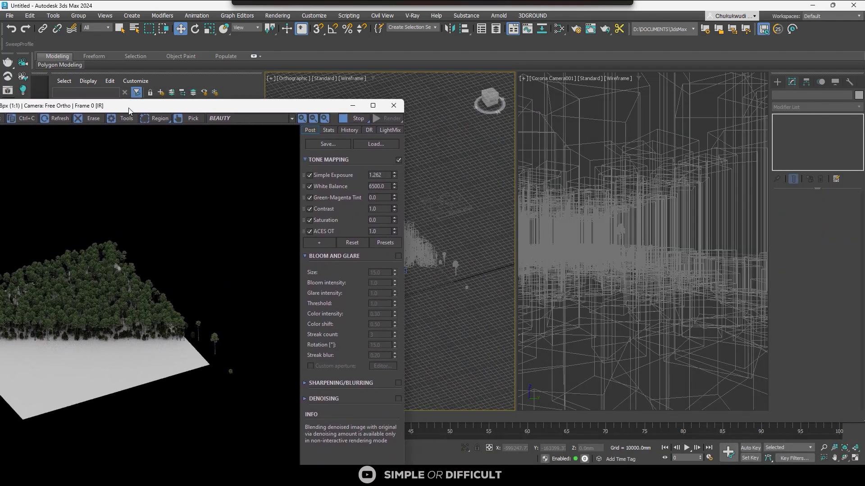
{"action": "left_click", "coordinate": [493, 189]}
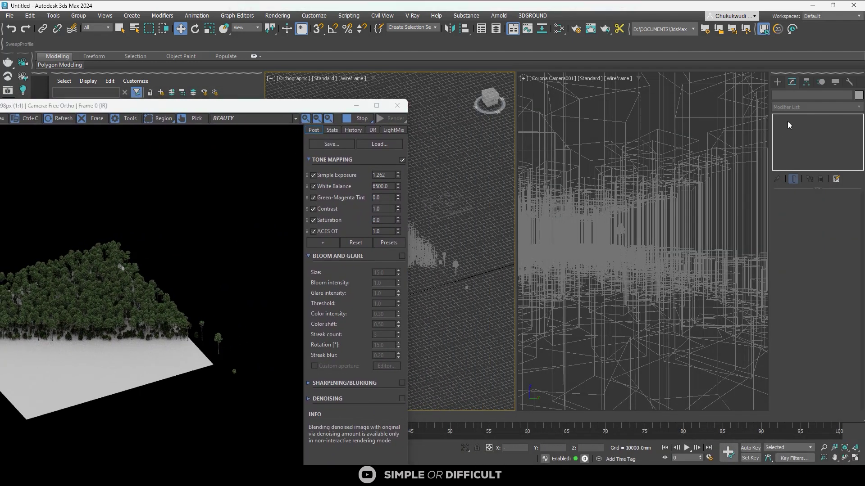
{"action": "left_click", "coordinate": [779, 82]}
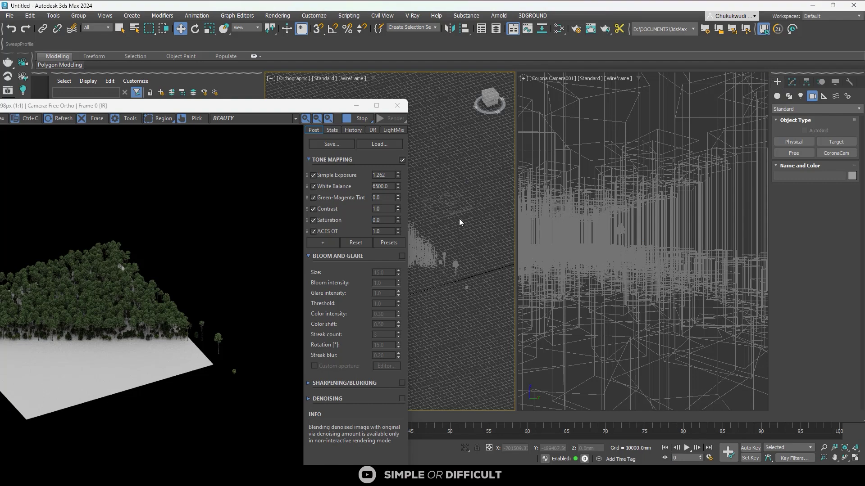
{"action": "left_click", "coordinate": [364, 119]}
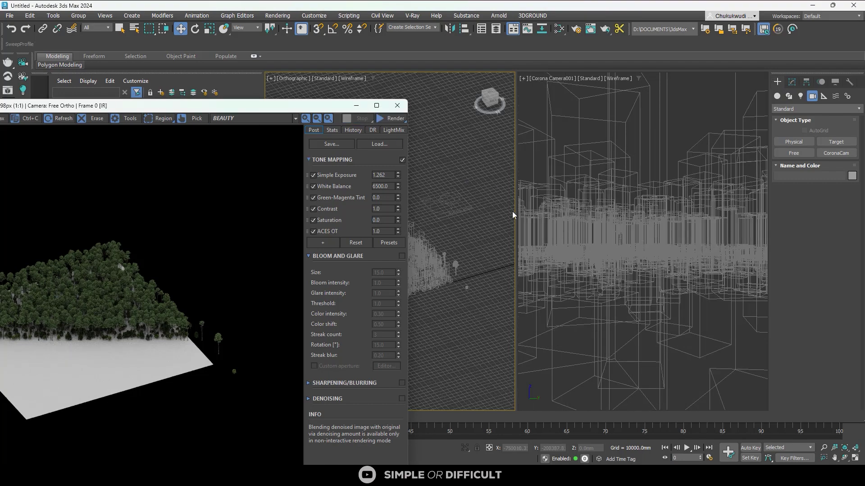
{"action": "left_click_drag", "start_coordinate": [246, 110], "coordinate": [252, 284]}
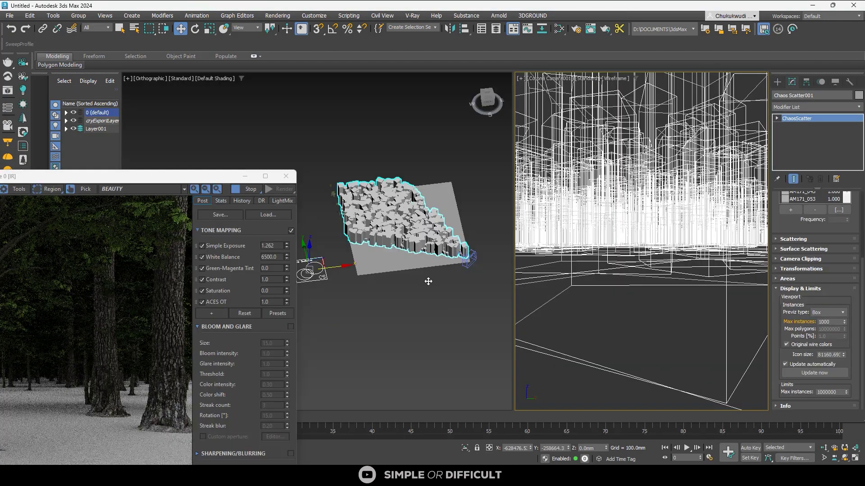
Step: Orbit the forest in the orthographic view to examine how clipping by the active render camera affects the trees
{"action": "left_click", "coordinate": [374, 296]}
{"action": "scroll", "coordinate": [373, 296], "scroll_direction": "down", "scroll_amount": 2}
{"action": "middle_click_drag", "start_coordinate": [374, 296], "coordinate": [405, 289], "text": "alt"}
{"action": "left_click", "coordinate": [333, 261]}
{"action": "scroll", "coordinate": [325, 266], "scroll_direction": "up", "scroll_amount": 5}
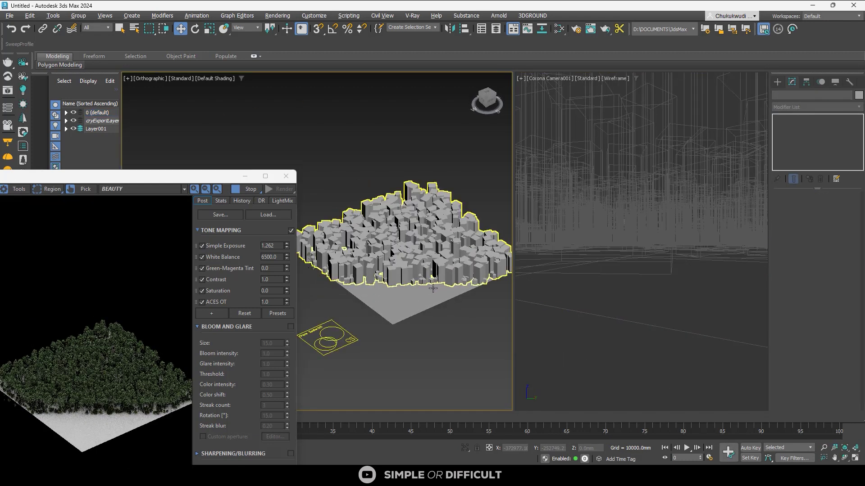
{"action": "middle_click_drag", "start_coordinate": [435, 286], "coordinate": [347, 301], "text": "alt"}
{"action": "middle_click_drag", "start_coordinate": [495, 306], "coordinate": [407, 361]}
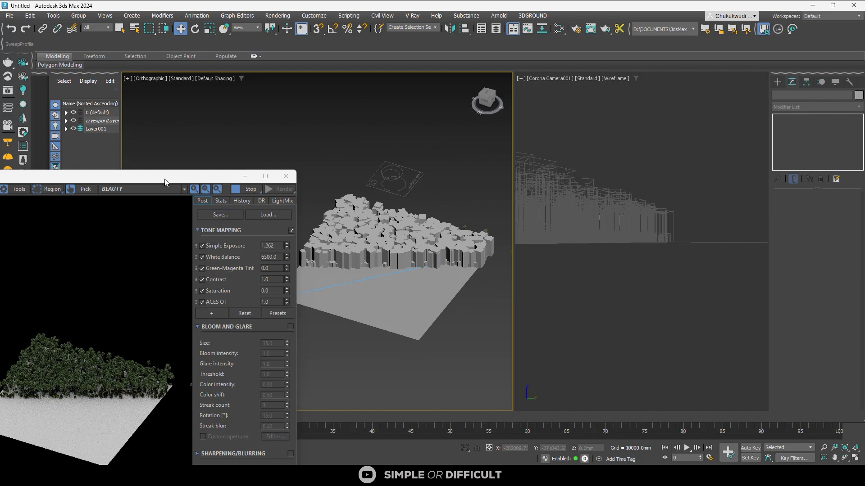
Step: Make the Corona camera view active and examine the forest in its interactive render
{"action": "left_click_drag", "start_coordinate": [163, 175], "coordinate": [180, 89]}
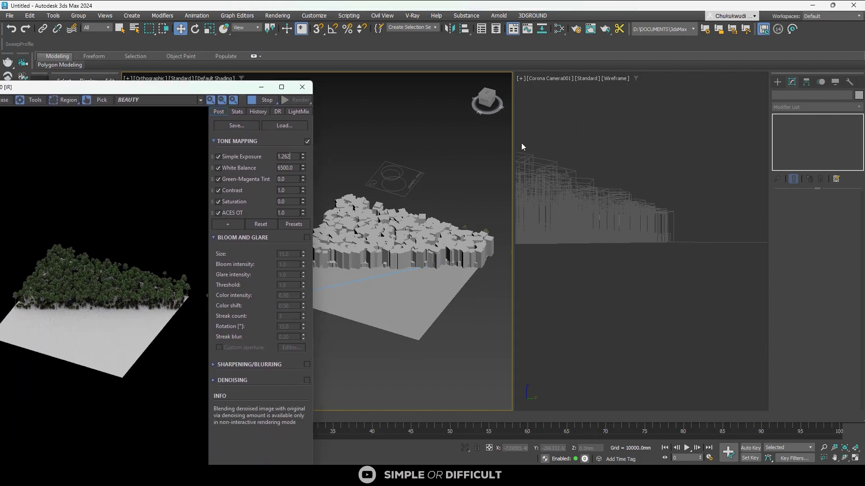
{"action": "left_click", "coordinate": [623, 176]}
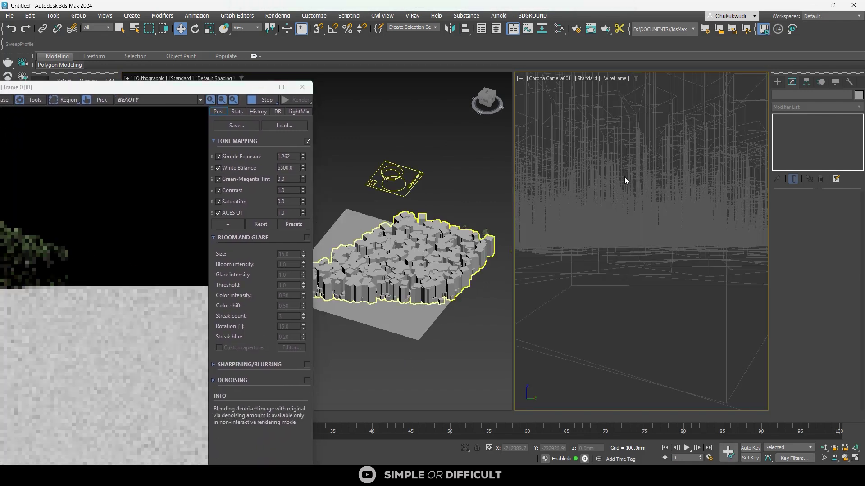
{"action": "scroll", "coordinate": [472, 210], "scroll_direction": "down", "scroll_amount": 2}
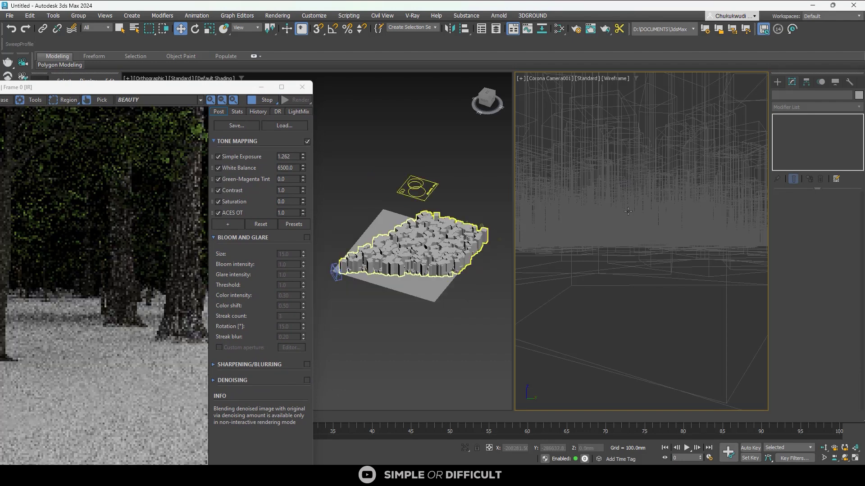
{"action": "left_click", "coordinate": [628, 211]}
{"action": "left_click_drag", "start_coordinate": [202, 90], "coordinate": [297, 59]}
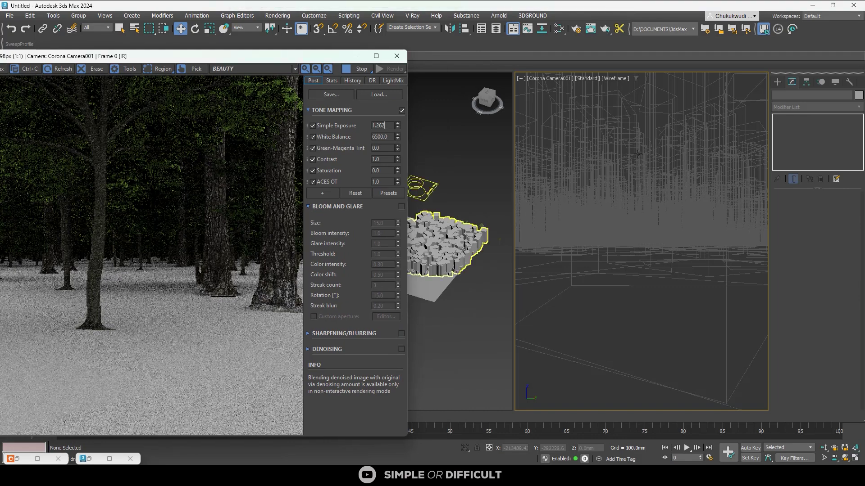
Step: Select the tree scatter and assign Corona Camera001 as its specific Camera Clipping camera
{"action": "left_click", "coordinate": [749, 93]}
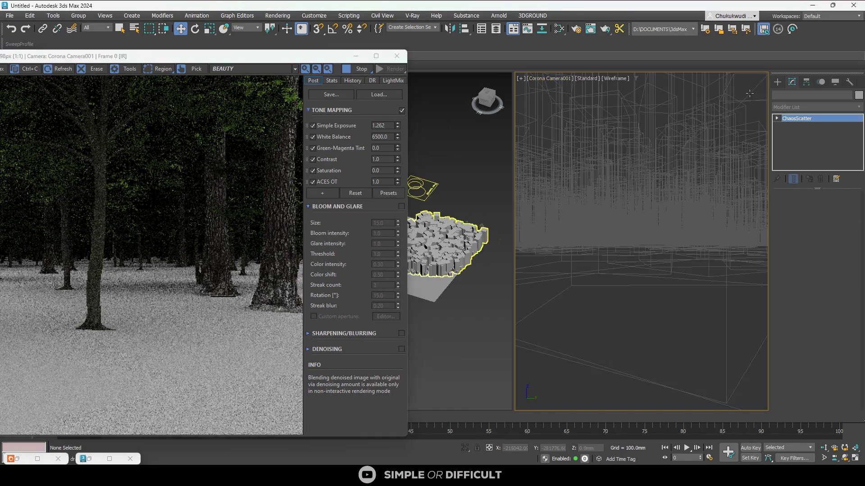
{"action": "left_click", "coordinate": [719, 108]}
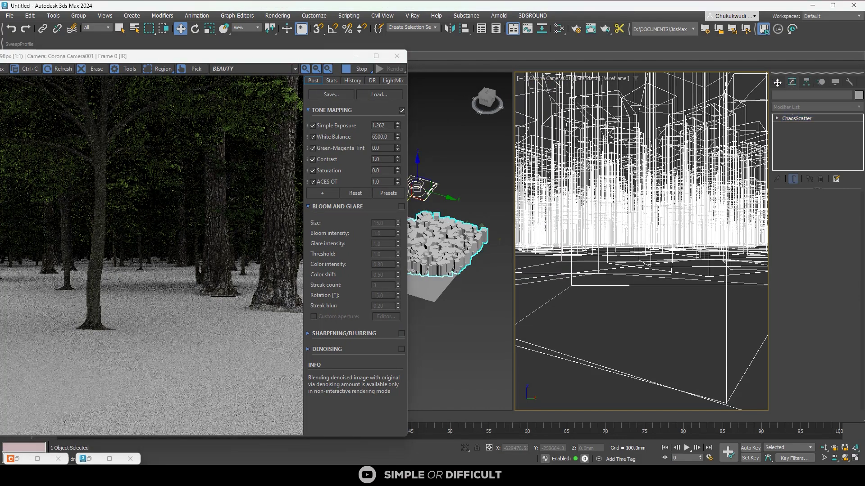
{"action": "left_click", "coordinate": [777, 83]}
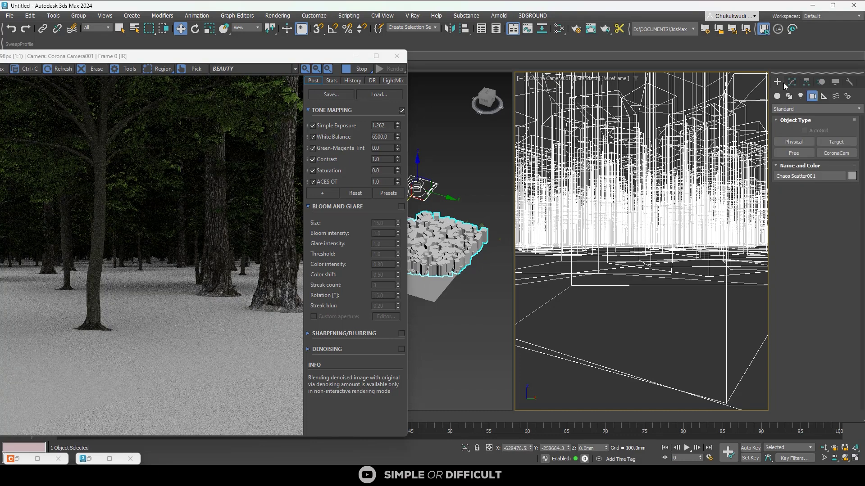
{"action": "left_click", "coordinate": [792, 82]}
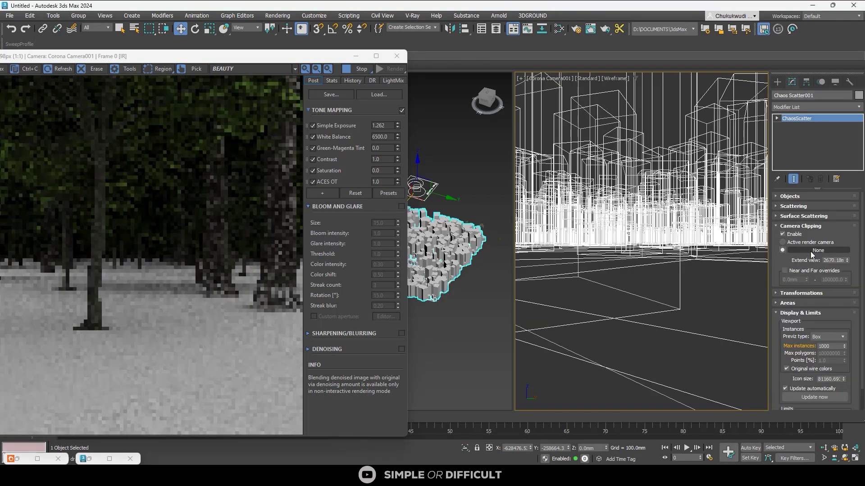
{"action": "left_click", "coordinate": [811, 251]}
{"action": "scroll", "coordinate": [490, 211], "scroll_direction": "down", "scroll_amount": 4}
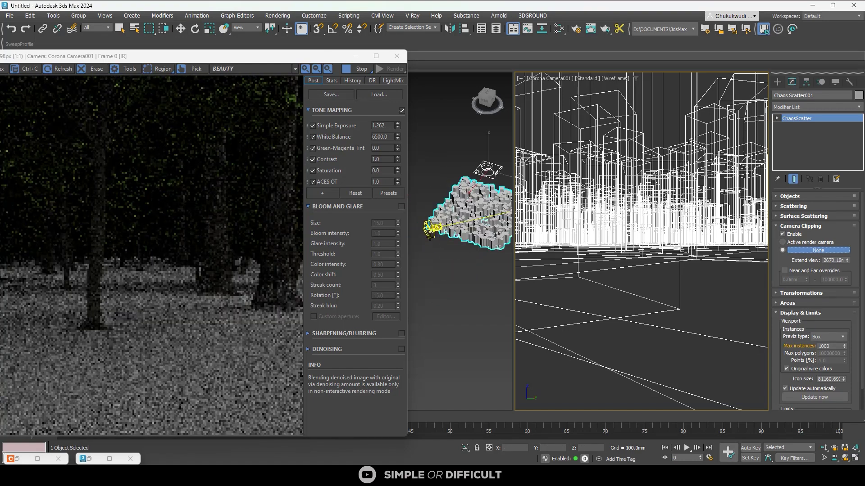
{"action": "left_click", "coordinate": [430, 230]}
{"action": "scroll", "coordinate": [448, 248], "scroll_direction": "up", "scroll_amount": 3}
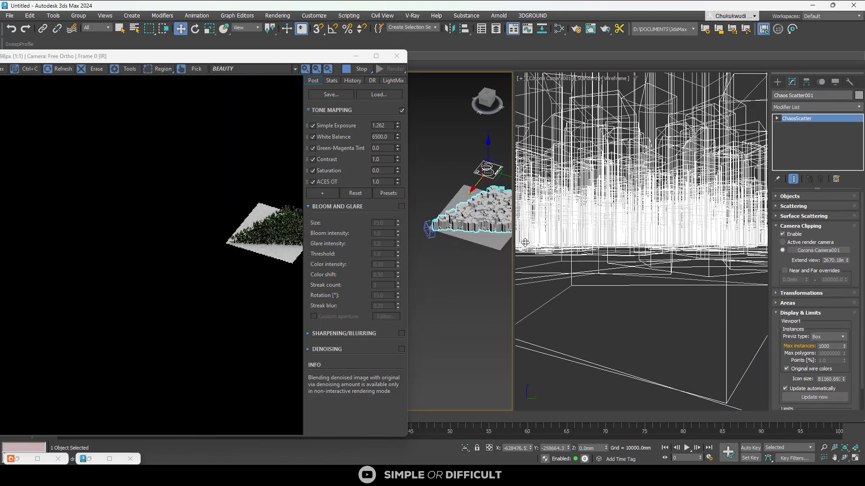
Step: Orbit around the forest in the orthographic view to check the clipping against the assigned camera
{"action": "left_click", "coordinate": [465, 268]}
{"action": "scroll", "coordinate": [465, 269], "scroll_direction": "down", "scroll_amount": 2}
{"action": "middle_click_drag", "start_coordinate": [465, 268], "coordinate": [413, 288], "text": "alt"}
{"action": "scroll", "coordinate": [440, 285], "scroll_direction": "down", "scroll_amount": 3}
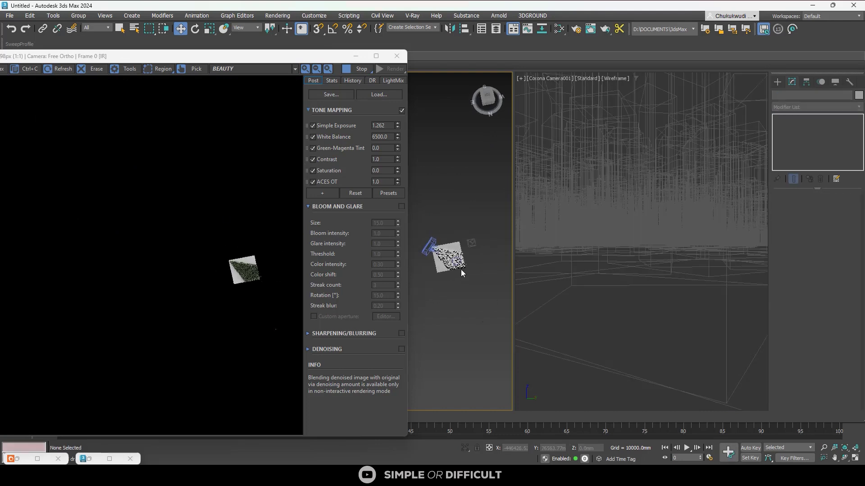
{"action": "scroll", "coordinate": [461, 274], "scroll_direction": "up", "scroll_amount": 4}
Step: Stop the interactive render, move its window aside and view the clipped forest and camera cone from above
{"action": "left_click", "coordinate": [358, 69]}
{"action": "left_click_drag", "start_coordinate": [320, 59], "coordinate": [660, 367]}
{"action": "scroll", "coordinate": [483, 300], "scroll_direction": "up", "scroll_amount": 3}
{"action": "middle_click_drag", "start_coordinate": [418, 288], "coordinate": [391, 268], "text": "alt"}
{"action": "middle_click_drag", "start_coordinate": [326, 263], "coordinate": [297, 146]}
{"action": "middle_click_drag", "start_coordinate": [304, 199], "coordinate": [385, 264], "text": "alt"}
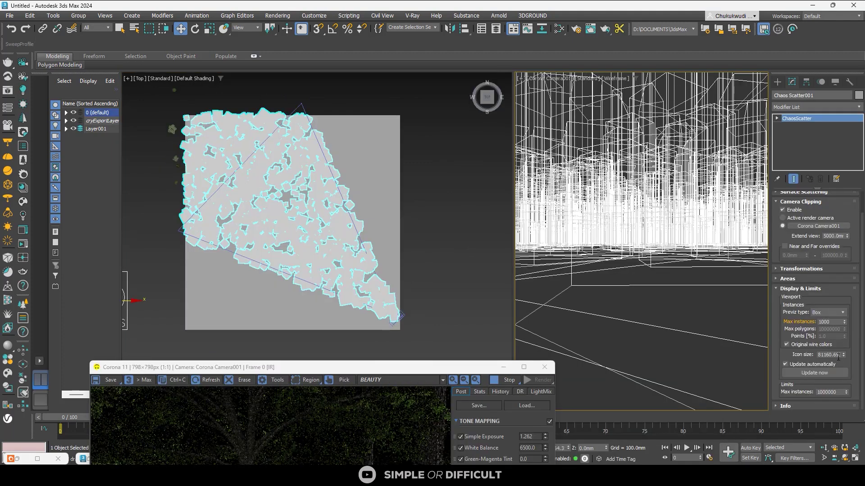
Step: Set the camera clipping's Extend view to 20000 mm and raise the render's Simple Exposure to 2.668
{"action": "scroll", "coordinate": [855, 367], "scroll_direction": "up", "scroll_amount": 2}
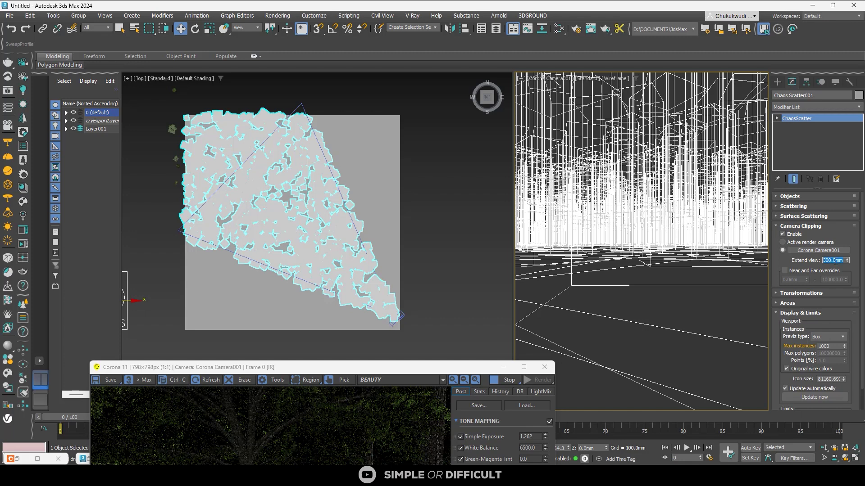
{"action": "type", "text": "0000"}
{"action": "key", "text": "Return"}
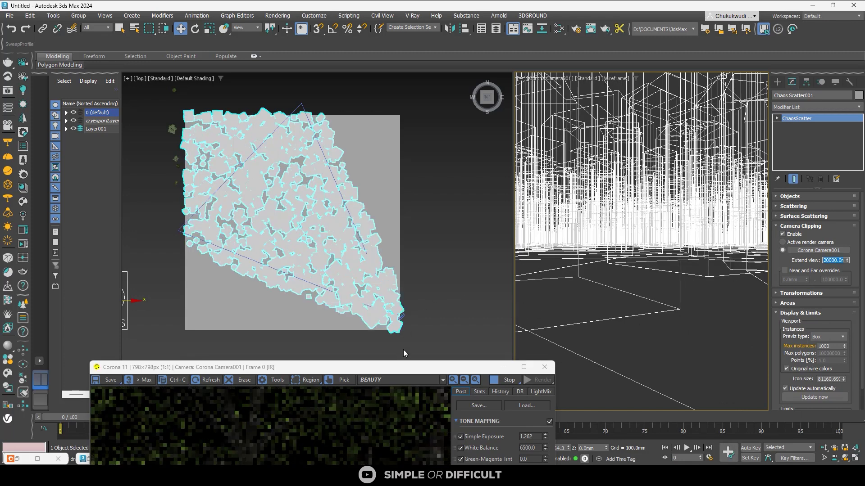
{"action": "left_click_drag", "start_coordinate": [410, 369], "coordinate": [431, 85]}
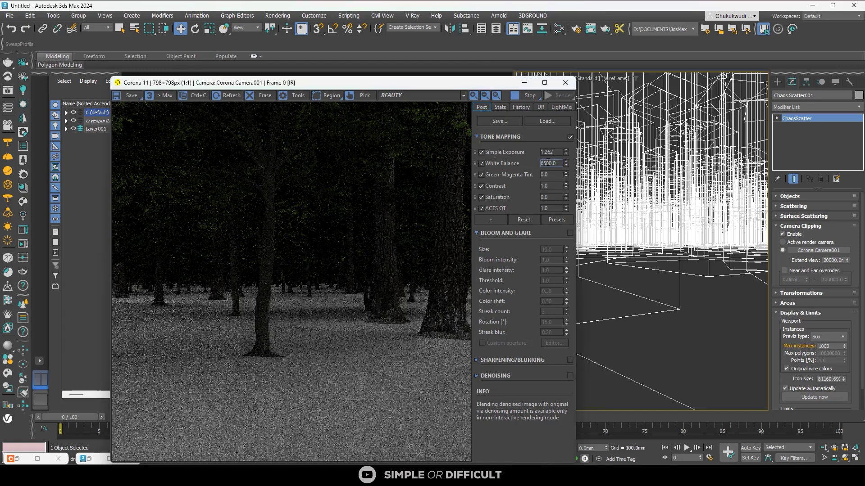
{"action": "left_click_drag", "start_coordinate": [567, 140], "coordinate": [569, 54]}
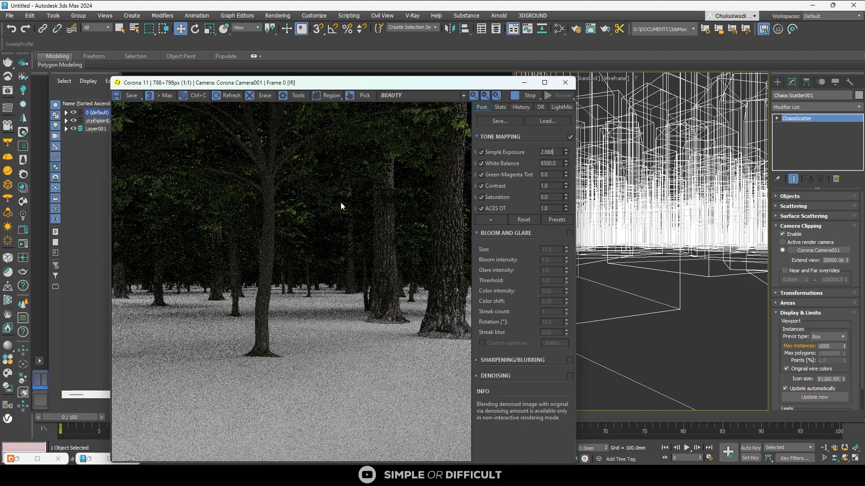
Step: Enable Near and Far overrides for camera clipping, with the near distance at 5000 mm and the far distance at 285000 mm
{"action": "left_click", "coordinate": [785, 271]}
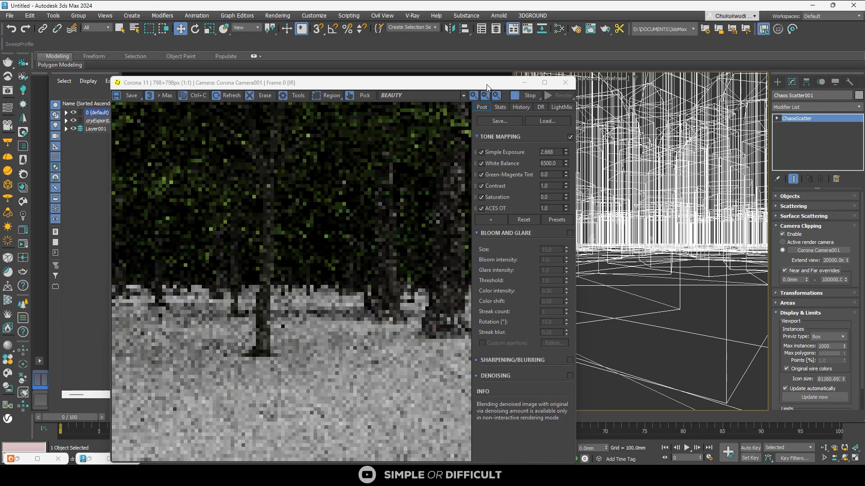
{"action": "left_click_drag", "start_coordinate": [487, 86], "coordinate": [439, 348]}
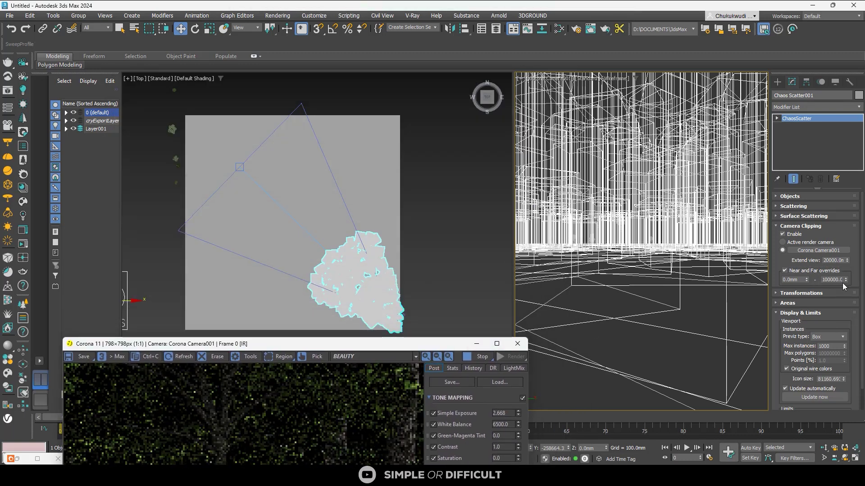
{"action": "left_click_drag", "start_coordinate": [846, 280], "coordinate": [31, 201]}
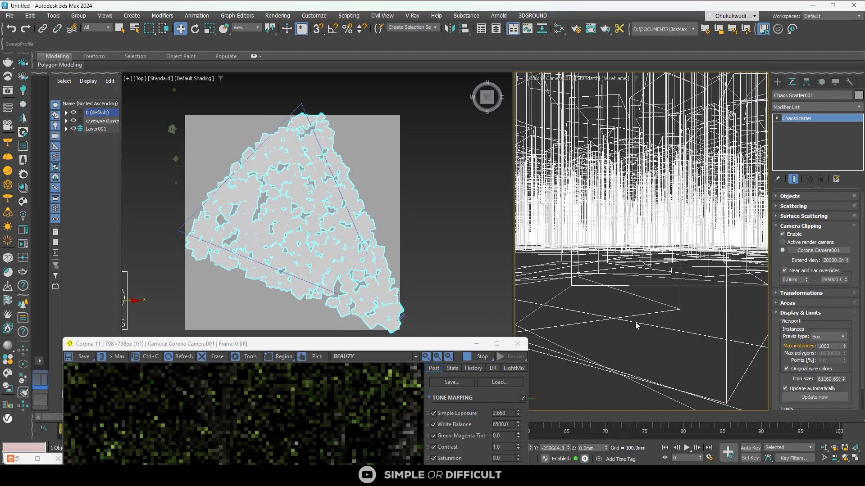
{"action": "left_click", "coordinate": [789, 280]}
{"action": "type", "text": "5000"}
{"action": "key", "text": "Return"}
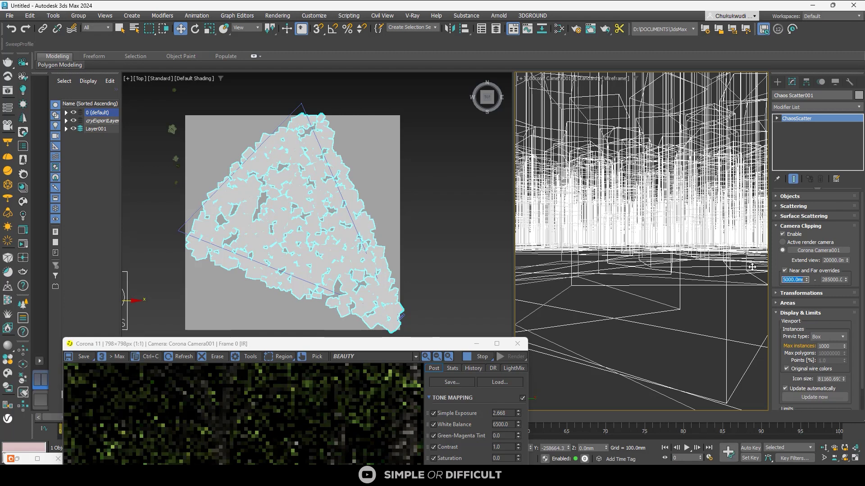
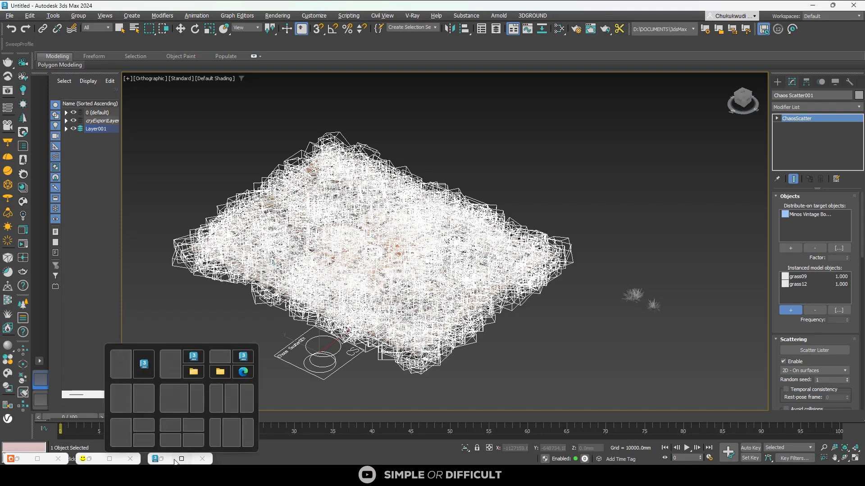
Step: Show the grass scatter's interactive render and open Material #25's parameters in the Slate Material Editor
{"action": "left_click", "coordinate": [109, 459]}
{"action": "left_click_drag", "start_coordinate": [843, 21], "coordinate": [853, 30]}
{"action": "scroll", "coordinate": [328, 198], "scroll_direction": "up", "scroll_amount": 3}
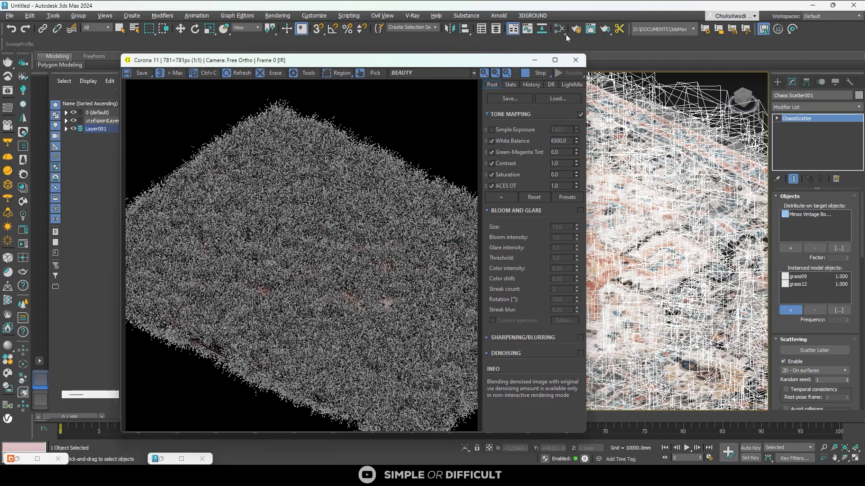
{"action": "left_click", "coordinate": [566, 35]}
{"action": "left_click", "coordinate": [222, 99]}
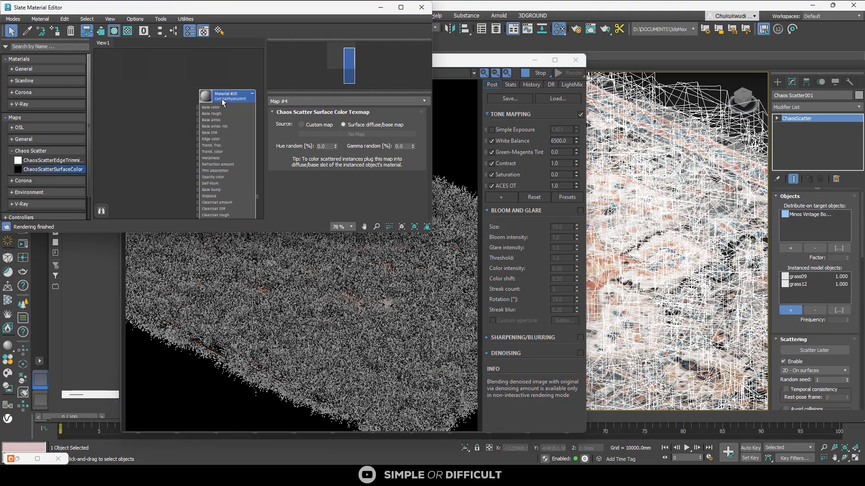
{"action": "double_click", "coordinate": [202, 130]}
Step: Deselect the scatter and select the grass09 clump beside the rug, bringing Material #25's node into closer view
{"action": "scroll", "coordinate": [637, 302], "scroll_direction": "down", "scroll_amount": 5}
{"action": "middle_click_drag", "start_coordinate": [627, 302], "coordinate": [571, 303]}
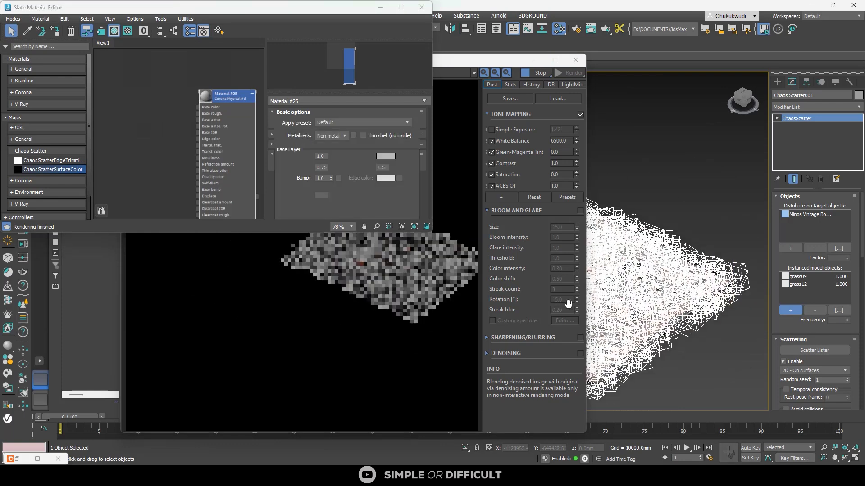
{"action": "scroll", "coordinate": [637, 317], "scroll_direction": "up", "scroll_amount": 6}
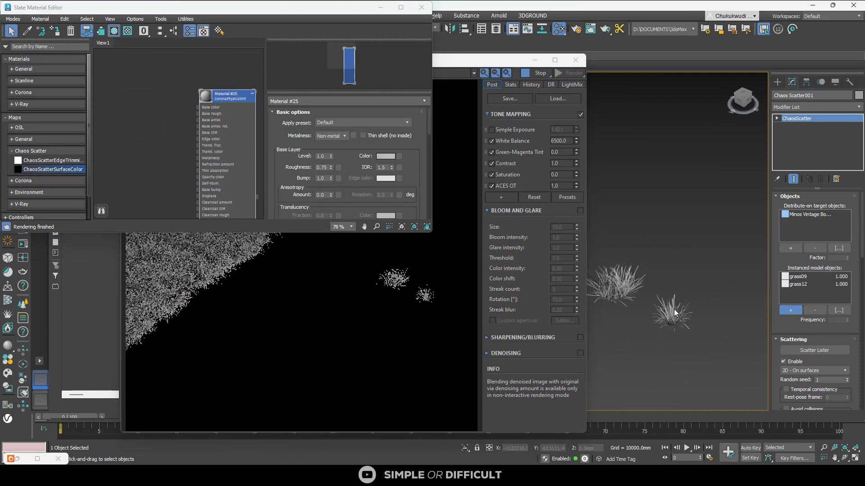
{"action": "left_click", "coordinate": [777, 82]}
{"action": "left_click", "coordinate": [714, 177]}
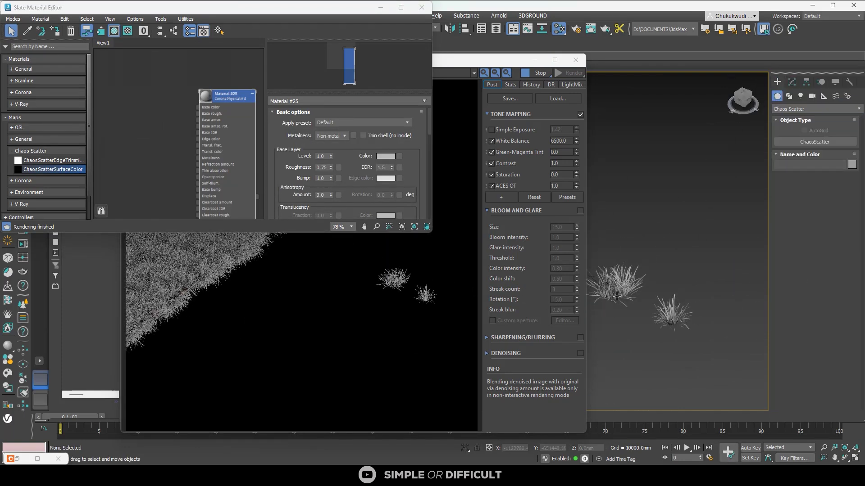
{"action": "left_click", "coordinate": [611, 290]}
{"action": "scroll", "coordinate": [198, 89], "scroll_direction": "up", "scroll_amount": 4}
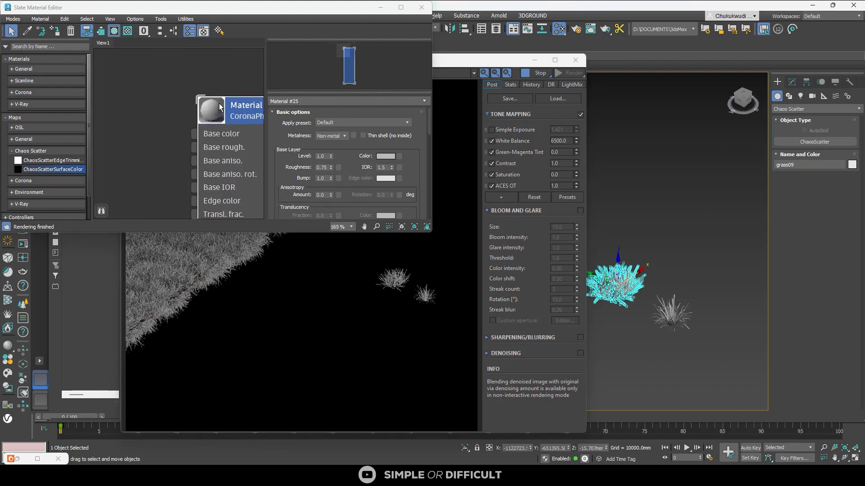
Step: Examine the uncolored grass scattered over the rug from afar and up close, framing it in the interactive render
{"action": "scroll", "coordinate": [629, 296], "scroll_direction": "down", "scroll_amount": 2}
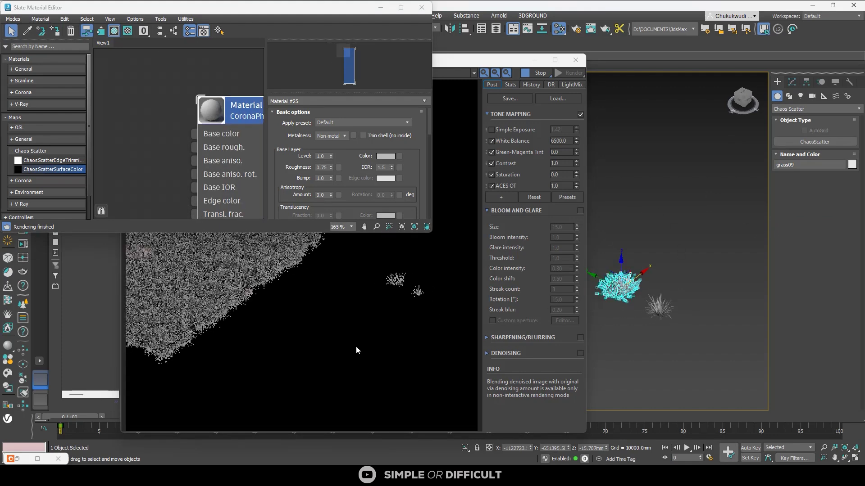
{"action": "scroll", "coordinate": [629, 255], "scroll_direction": "up", "scroll_amount": 5}
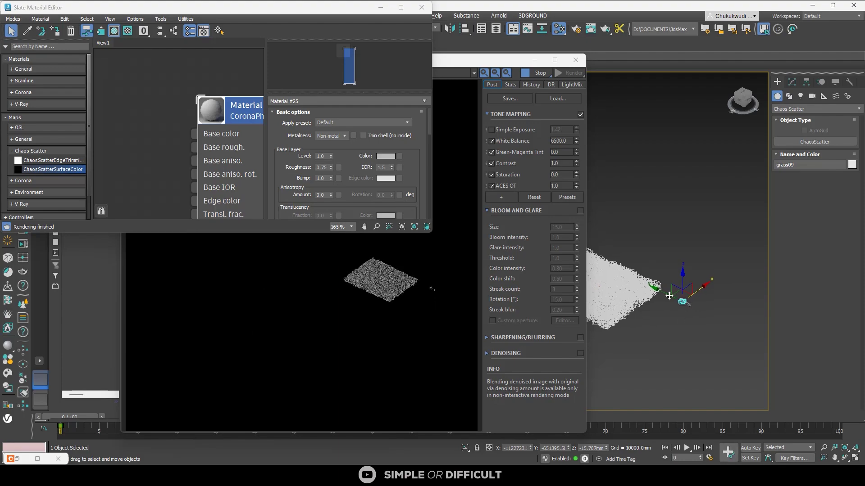
{"action": "scroll", "coordinate": [629, 254], "scroll_direction": "up", "scroll_amount": 3}
{"action": "middle_click_drag", "start_coordinate": [635, 290], "coordinate": [761, 183]}
{"action": "middle_click_drag", "start_coordinate": [657, 256], "coordinate": [742, 210]}
{"action": "scroll", "coordinate": [717, 256], "scroll_direction": "down", "scroll_amount": 2}
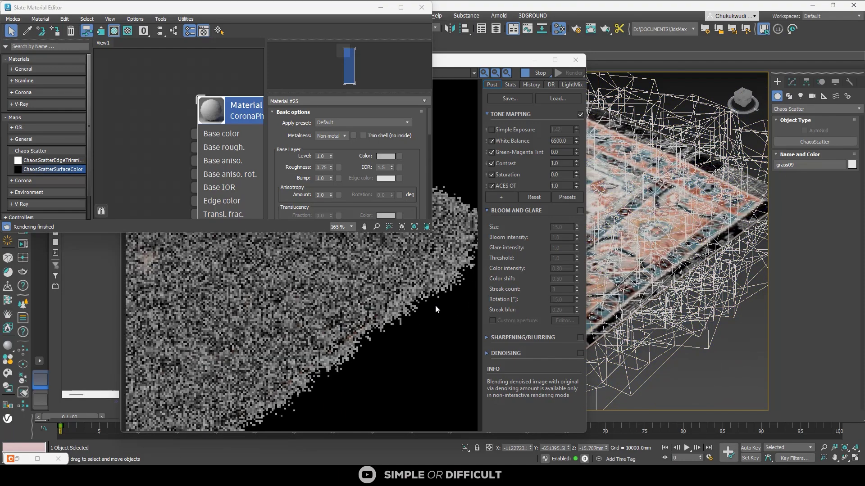
{"action": "middle_click_drag", "start_coordinate": [649, 319], "coordinate": [726, 311]}
{"action": "scroll", "coordinate": [729, 338], "scroll_direction": "down", "scroll_amount": 2}
Step: Add a ChaosScatterSurfaceColor map and connect it to the Base color of Material #25
{"action": "left_click", "coordinate": [172, 115]}
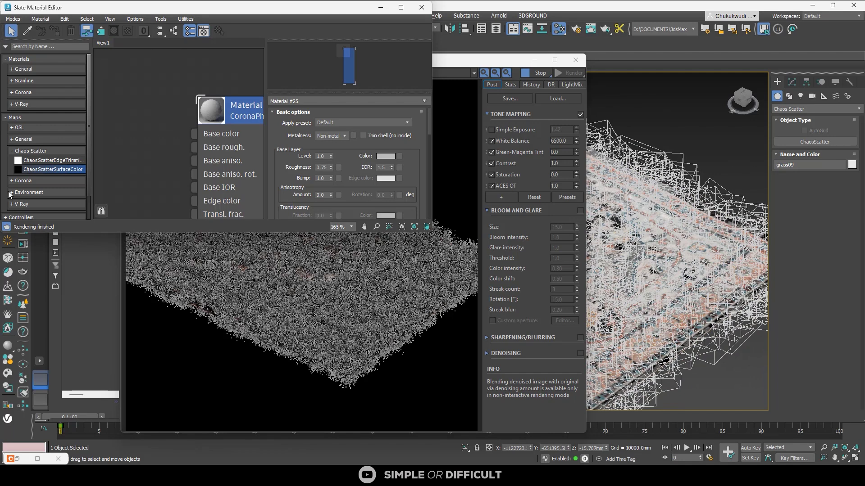
{"action": "left_click_drag", "start_coordinate": [43, 171], "coordinate": [149, 135]}
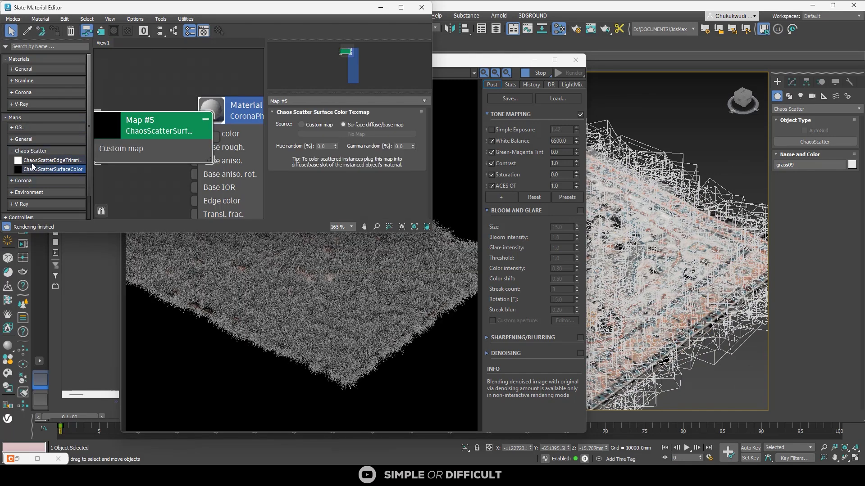
{"action": "scroll", "coordinate": [160, 136], "scroll_direction": "down", "scroll_amount": 2}
{"action": "left_click_drag", "start_coordinate": [164, 142], "coordinate": [189, 136]}
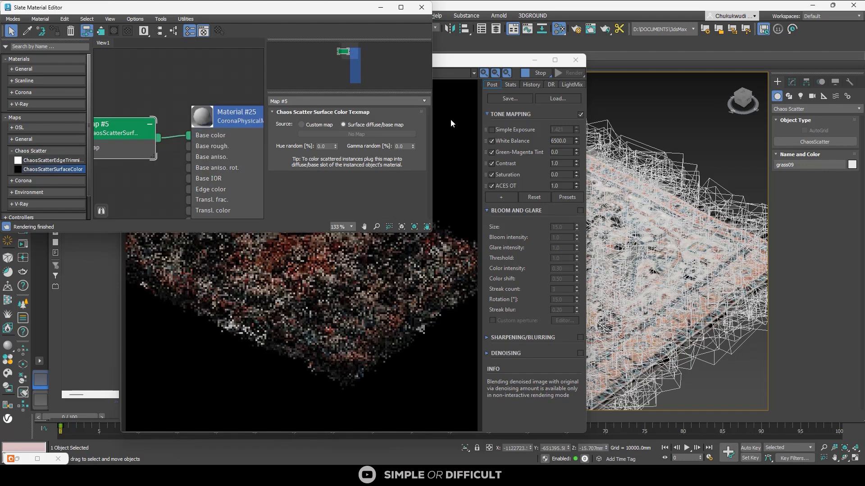
Step: Enable Simple Exposure for the interactive render and inspect how the grass picks up the rug's colors
{"action": "left_click", "coordinate": [455, 121]}
{"action": "left_click", "coordinate": [491, 130]}
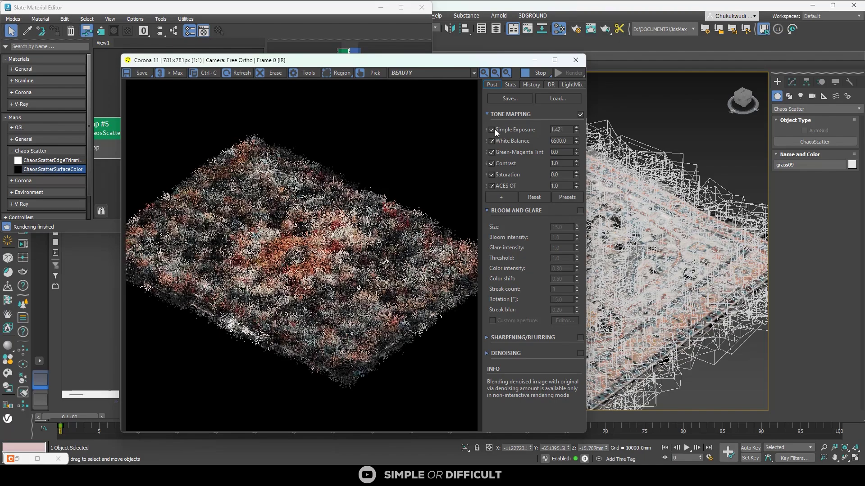
{"action": "scroll", "coordinate": [363, 250], "scroll_direction": "up", "scroll_amount": 2}
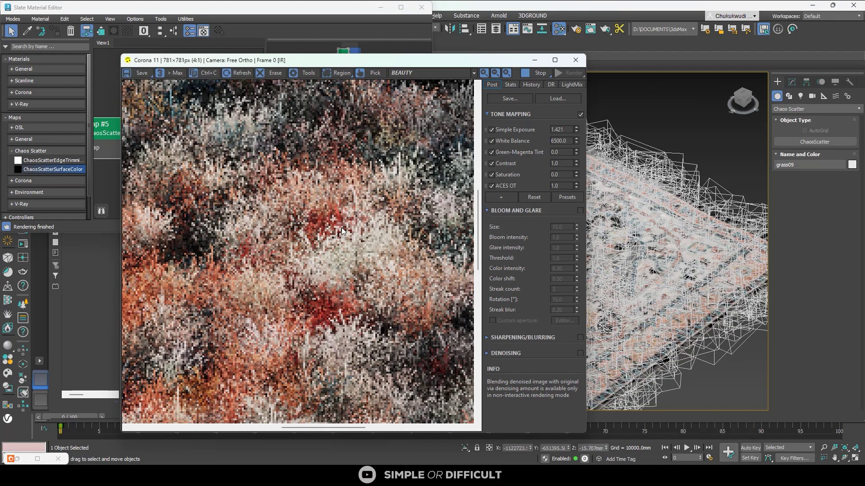
{"action": "scroll", "coordinate": [349, 234], "scroll_direction": "down", "scroll_amount": 2}
{"action": "scroll", "coordinate": [179, 248], "scroll_direction": "up", "scroll_amount": 2}
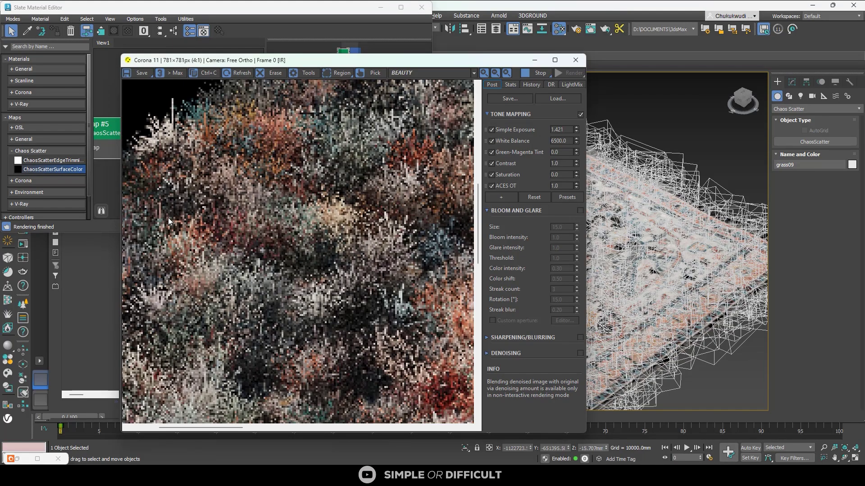
{"action": "scroll", "coordinate": [282, 193], "scroll_direction": "down", "scroll_amount": 2}
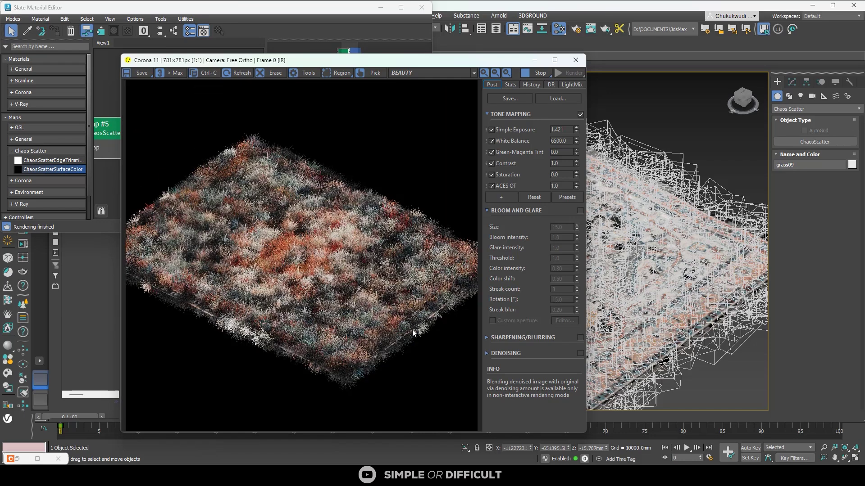
Step: Uncover the material nodes, connect the surface color map to Material #25's Base rough. as well, and check the rendered grass
{"action": "left_click_drag", "start_coordinate": [239, 60], "coordinate": [344, 72]}
{"action": "left_click", "coordinate": [190, 138]}
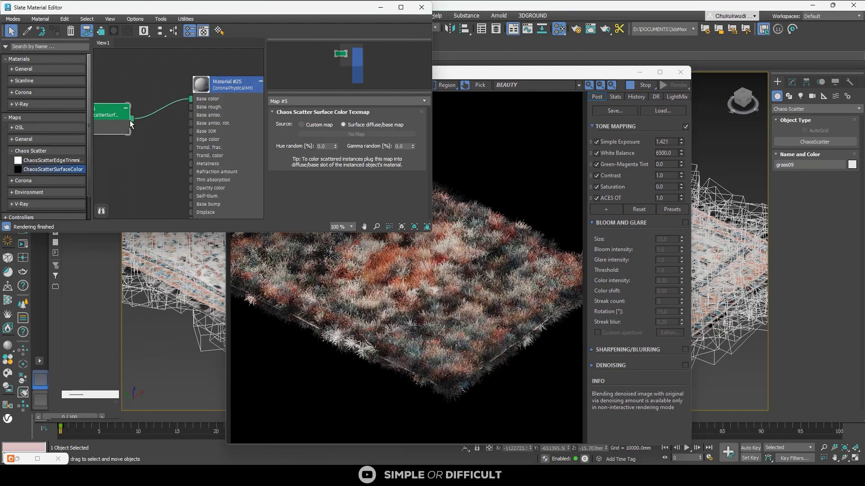
{"action": "left_click_drag", "start_coordinate": [182, 123], "coordinate": [193, 108]}
{"action": "scroll", "coordinate": [459, 295], "scroll_direction": "up", "scroll_amount": 3}
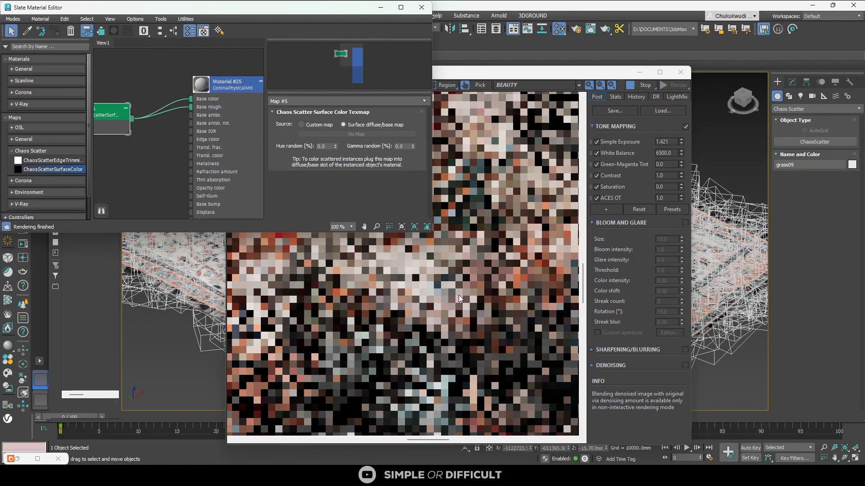
{"action": "scroll", "coordinate": [461, 294], "scroll_direction": "down", "scroll_amount": 3}
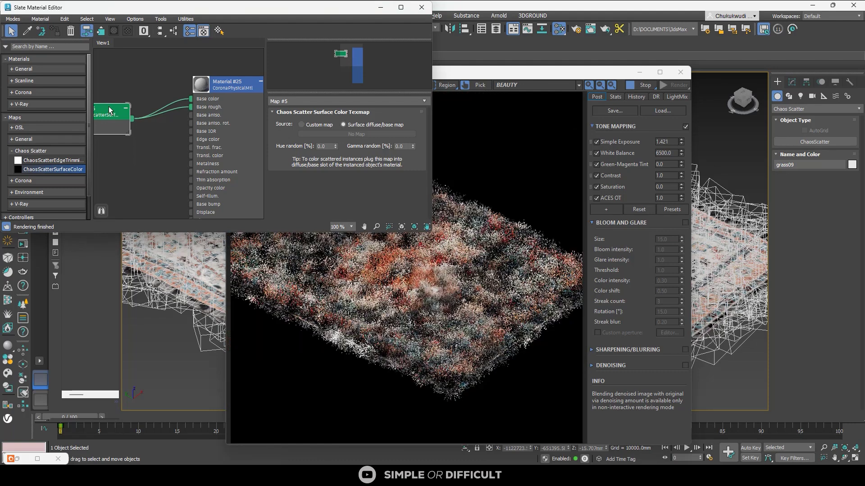
Step: Connect the surface color map to Material #25's Displace input and inspect the grass in the enlarged render
{"action": "left_click_drag", "start_coordinate": [132, 118], "coordinate": [191, 212]}
{"action": "scroll", "coordinate": [440, 291], "scroll_direction": "up", "scroll_amount": 3}
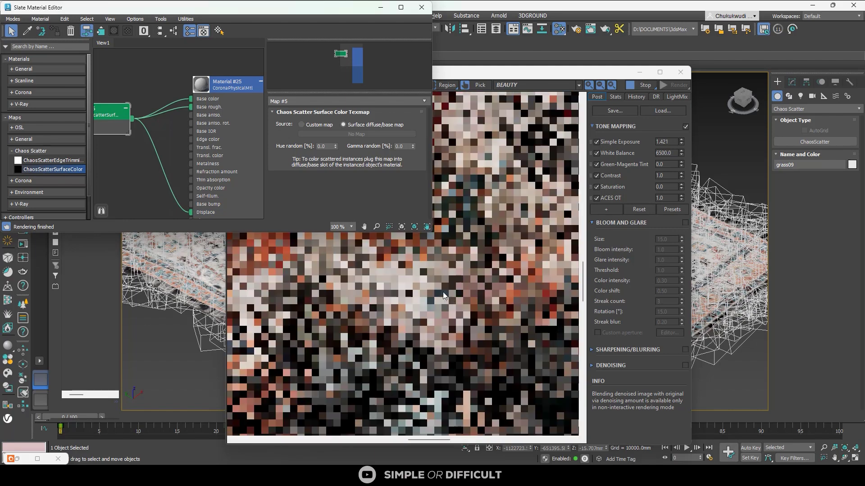
{"action": "scroll", "coordinate": [467, 315], "scroll_direction": "down", "scroll_amount": 3}
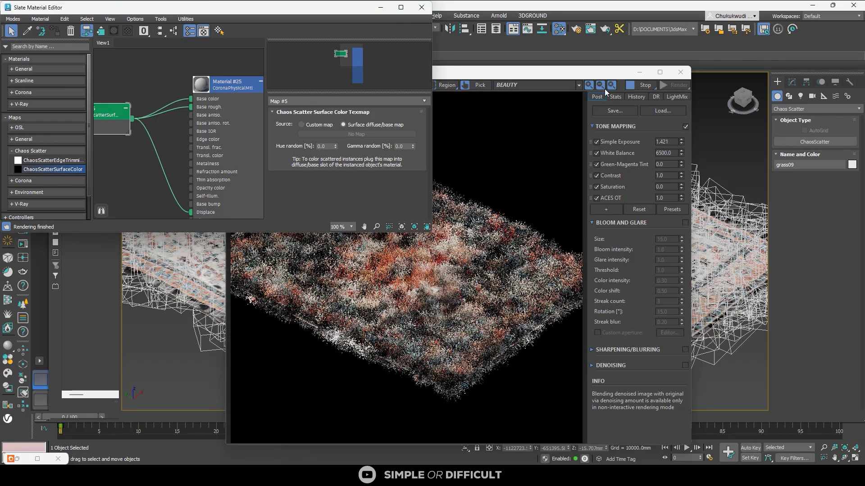
{"action": "left_click", "coordinate": [659, 72]}
{"action": "scroll", "coordinate": [448, 215], "scroll_direction": "up", "scroll_amount": 3}
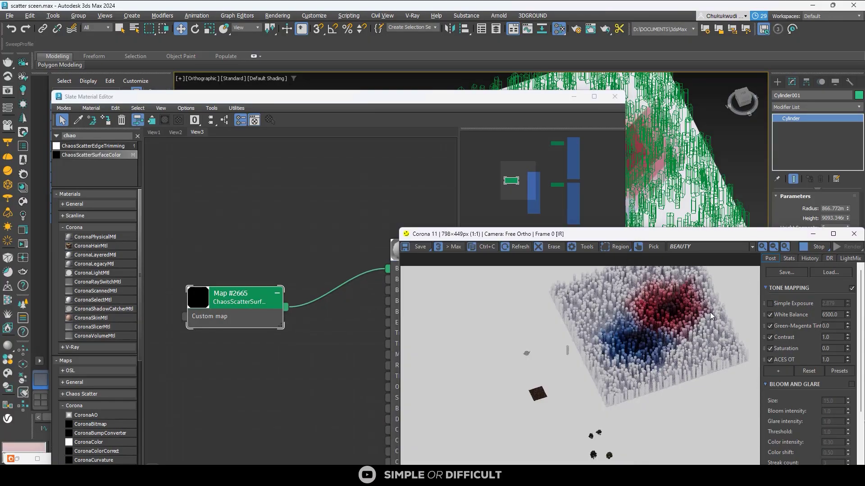
Step: Examine the render of the cylinders colored by the plane's texture at full screen, then restore the render window
{"action": "left_click_drag", "start_coordinate": [693, 235], "coordinate": [462, 153]}
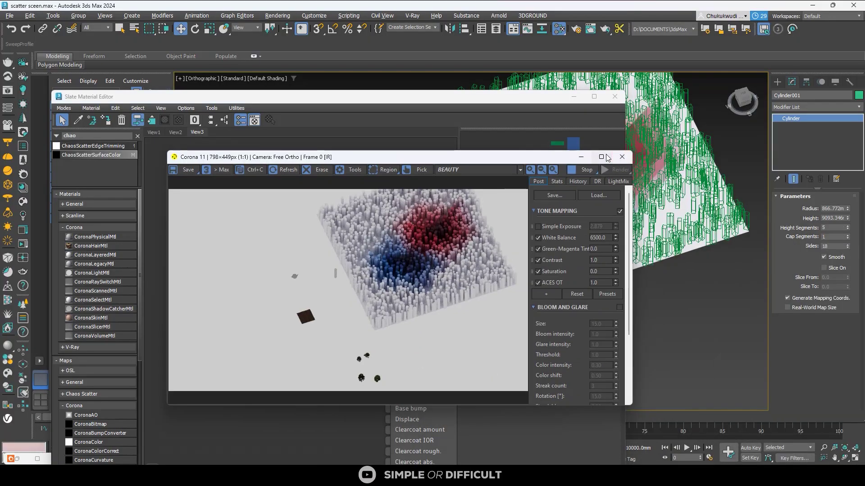
{"action": "left_click", "coordinate": [606, 157]}
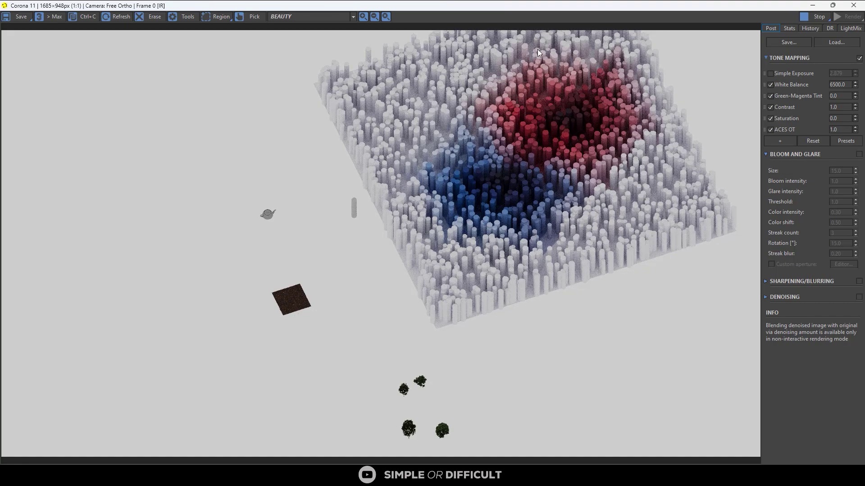
{"action": "double_click", "coordinate": [547, 6]}
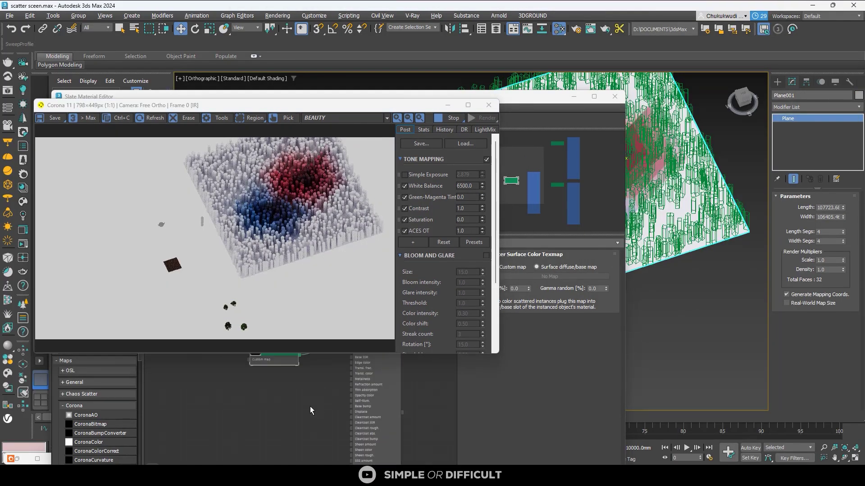
Step: Assign the bitmap-based Material #20 to the selected plane and bring its render back at full screen
{"action": "scroll", "coordinate": [310, 406], "scroll_direction": "down", "scroll_amount": 3}
{"action": "middle_click_drag", "start_coordinate": [450, 385], "coordinate": [339, 410]}
{"action": "scroll", "coordinate": [344, 412], "scroll_direction": "up", "scroll_amount": 3}
{"action": "double_click", "coordinate": [311, 411]}
{"action": "left_click", "coordinate": [106, 119]}
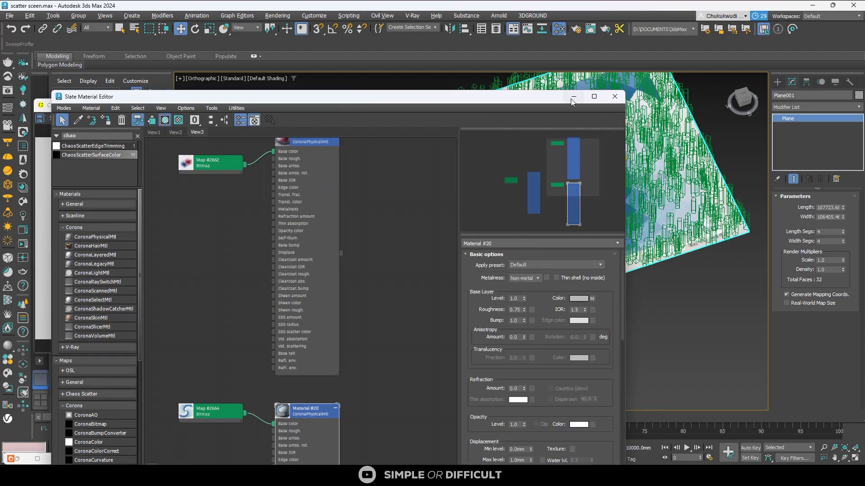
{"action": "left_click", "coordinate": [574, 97]}
{"action": "double_click", "coordinate": [444, 101]}
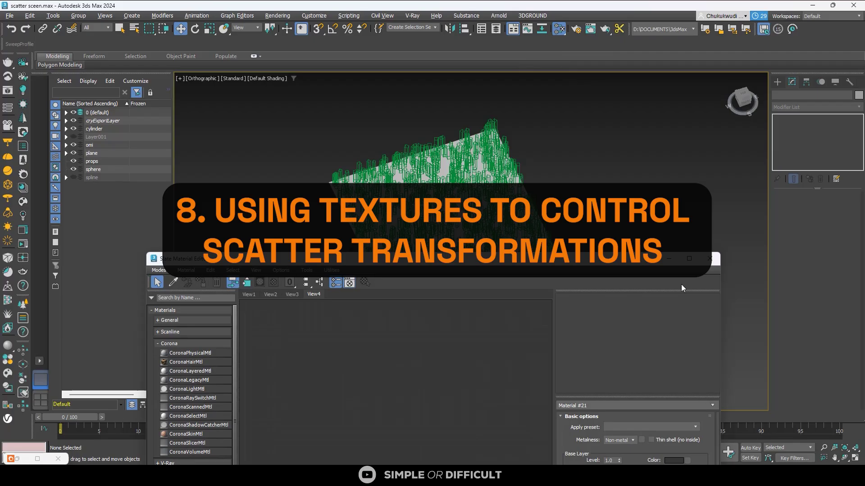
Step: Search the enlarged Slate Material Editor for "gradi" and add a Gradient Ramp map to View4
{"action": "left_click", "coordinate": [689, 259]}
{"action": "left_click", "coordinate": [36, 44]}
{"action": "type", "text": "d"}
{"action": "key", "text": "BackSpace"}
{"action": "type", "text": "gradi"}
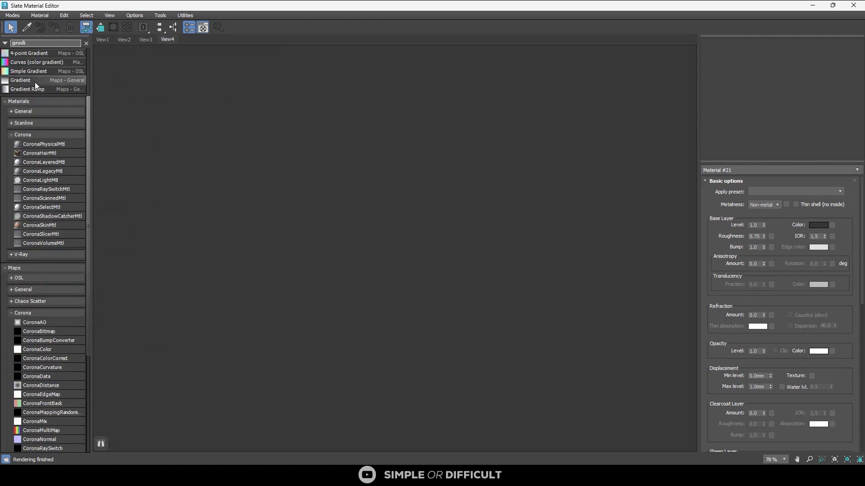
{"action": "left_click_drag", "start_coordinate": [36, 90], "coordinate": [373, 183]}
{"action": "scroll", "coordinate": [366, 193], "scroll_direction": "up", "scroll_amount": 2}
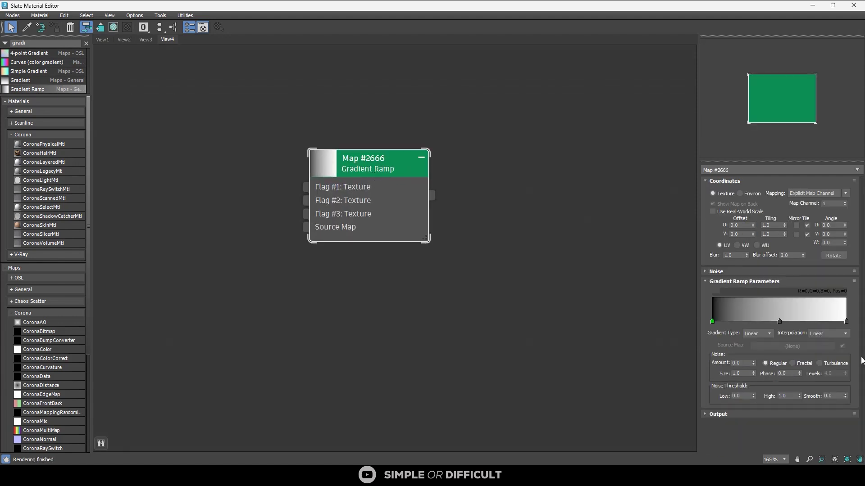
Step: Move the Gradient Ramp's middle flag to about one third and add another flag at about two thirds
{"action": "left_click_drag", "start_coordinate": [780, 321], "coordinate": [750, 320]}
{"action": "left_click", "coordinate": [790, 321]}
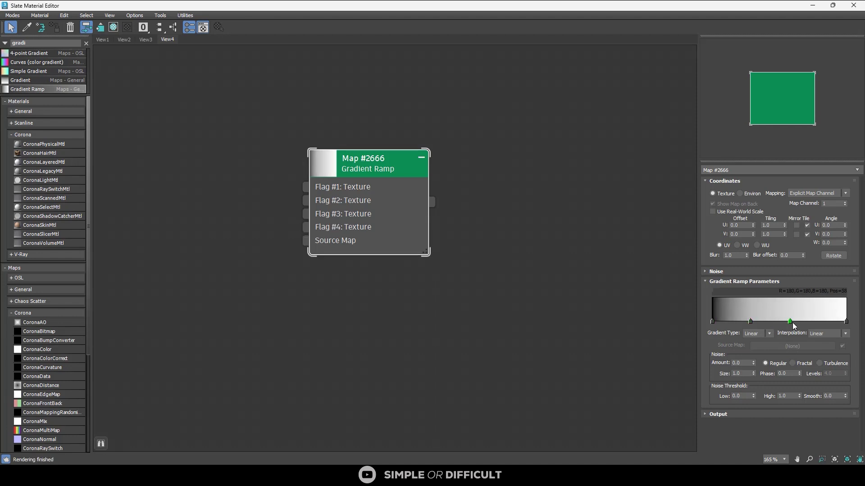
{"action": "mouse_move", "coordinate": [794, 323]}
{"action": "left_mouse_down"}
{"action": "mouse_move", "coordinate": [758, 327]}
{"action": "mouse_move", "coordinate": [798, 325]}
{"action": "left_mouse_up"}
Step: Color the ramp's bands red, green and blue with Solid interpolation, and shift the blue flag to balance the band widths
{"action": "double_click", "coordinate": [712, 322]}
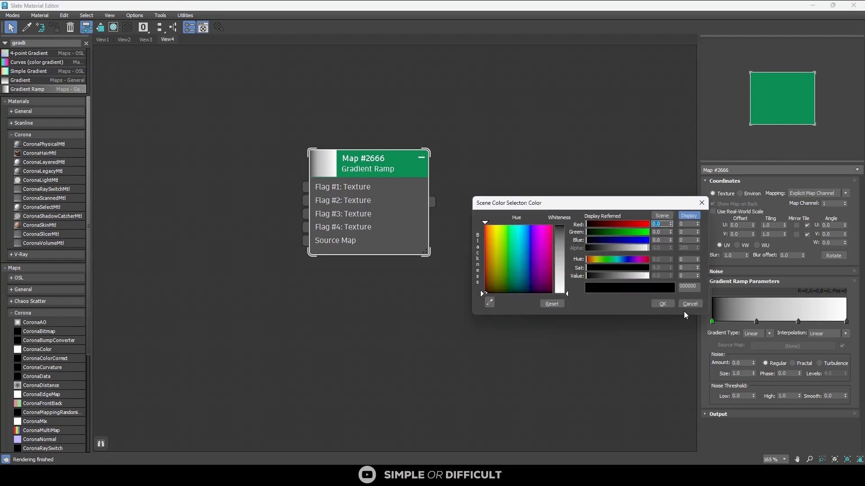
{"action": "left_click", "coordinate": [645, 224]}
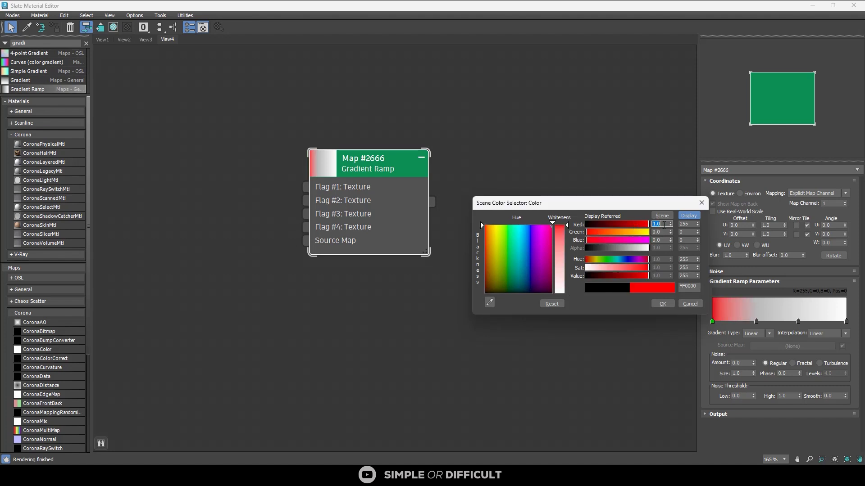
{"action": "left_click", "coordinate": [662, 304]}
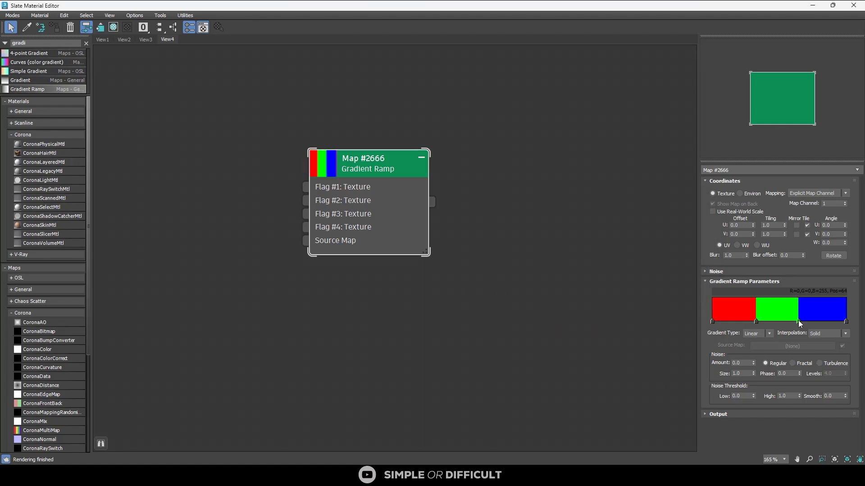
{"action": "left_click_drag", "start_coordinate": [799, 322], "coordinate": [804, 323]}
{"action": "left_click", "coordinate": [756, 321]}
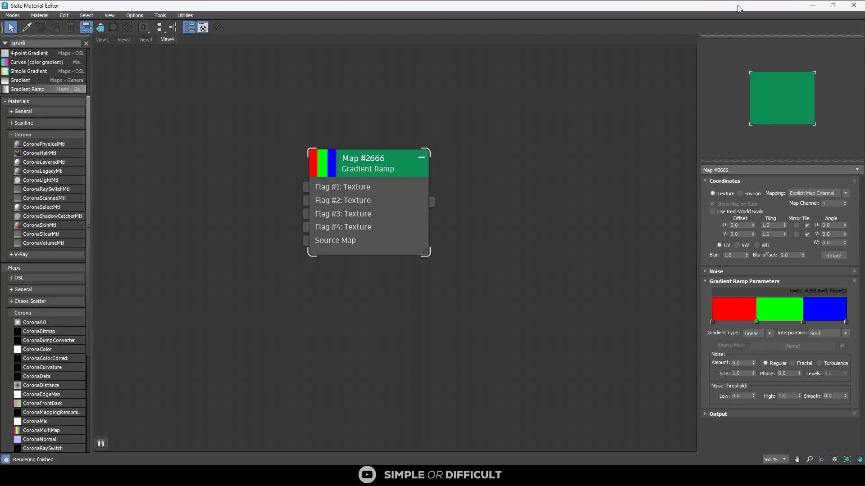
Step: Restore the material editor to a smaller window, select Chaos Scatter002 and collapse its Objects, Scattering and Surface Scattering sections
{"action": "left_click", "coordinate": [833, 5]}
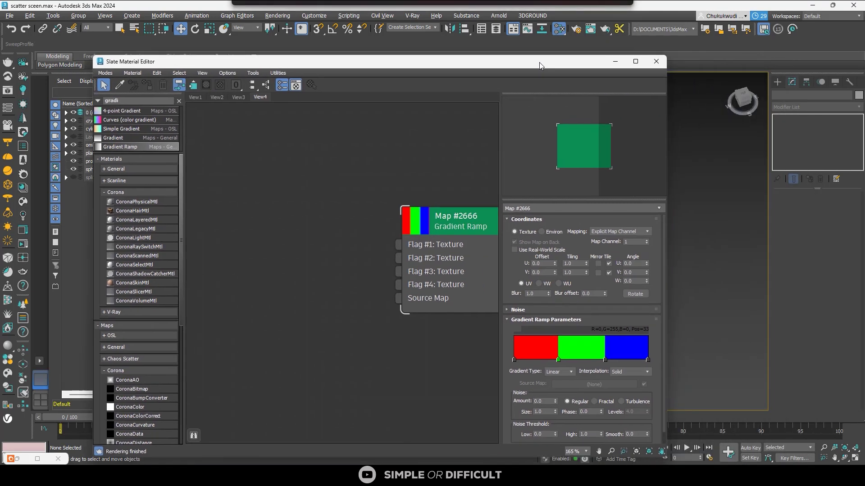
{"action": "left_click", "coordinate": [735, 195]}
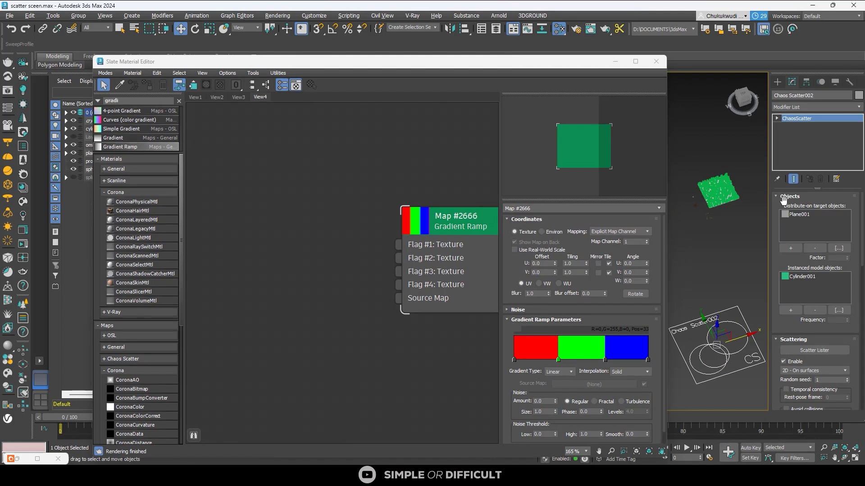
{"action": "left_click", "coordinate": [782, 197]}
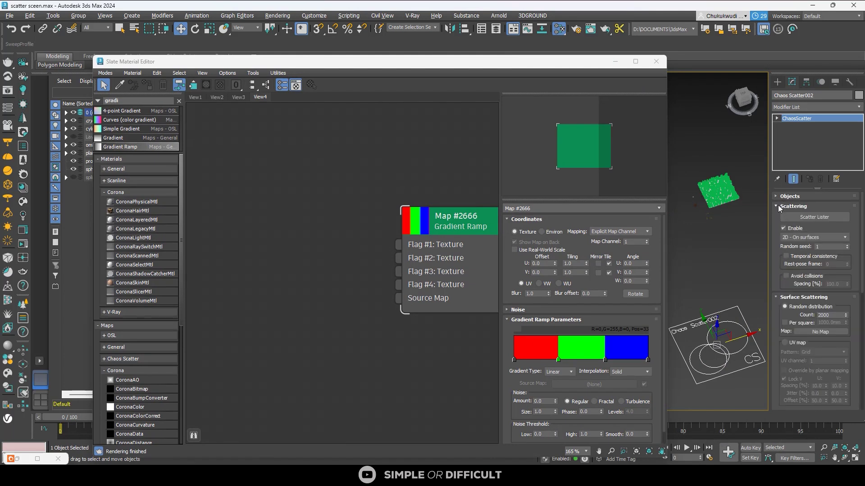
{"action": "left_click", "coordinate": [786, 206]}
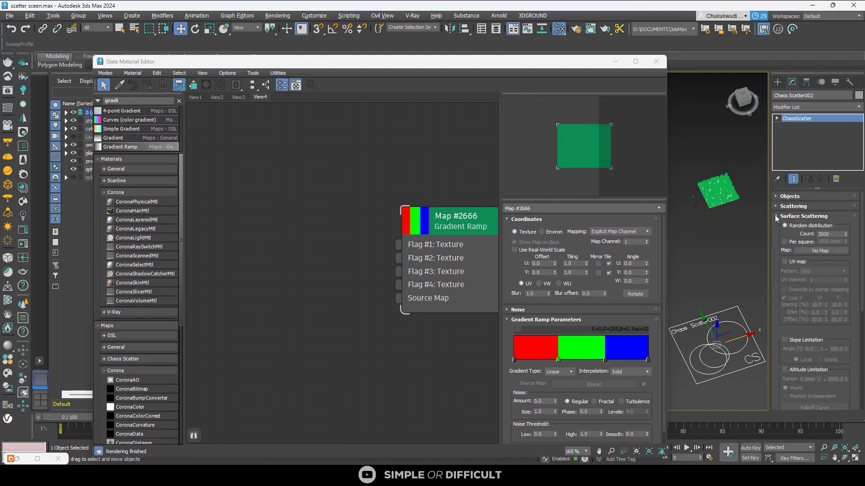
{"action": "left_click", "coordinate": [775, 216]}
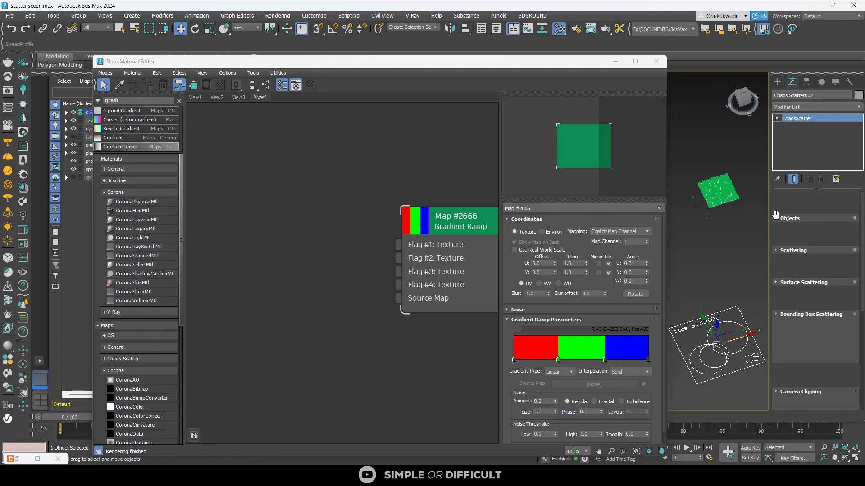
{"action": "left_click", "coordinate": [776, 294]}
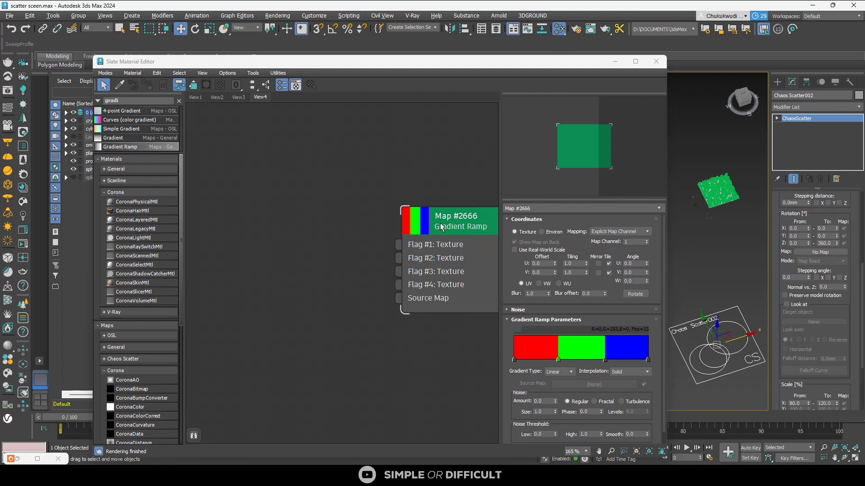
Step: Connect the Gradient Ramp as an instance to the map slots of the scatter's Rotation and Scale transformations
{"action": "left_click_drag", "start_coordinate": [442, 228], "coordinate": [293, 243]}
{"action": "left_click_drag", "start_coordinate": [375, 275], "coordinate": [812, 253]}
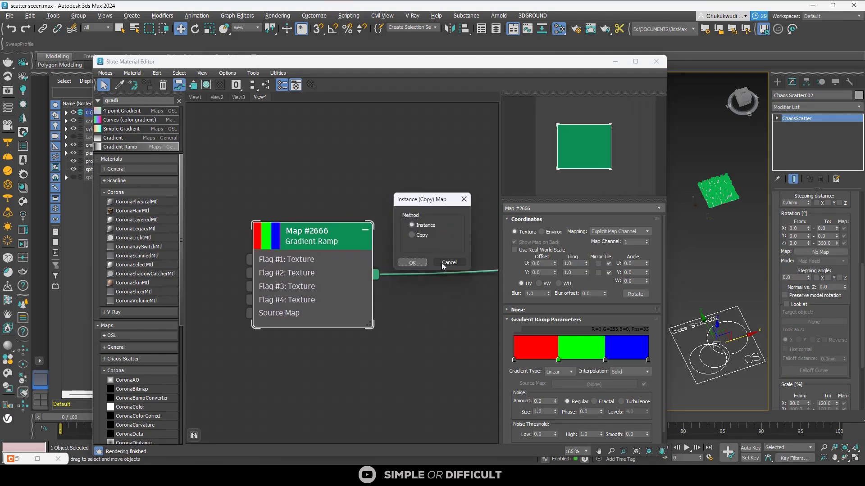
{"action": "left_click", "coordinate": [412, 263]}
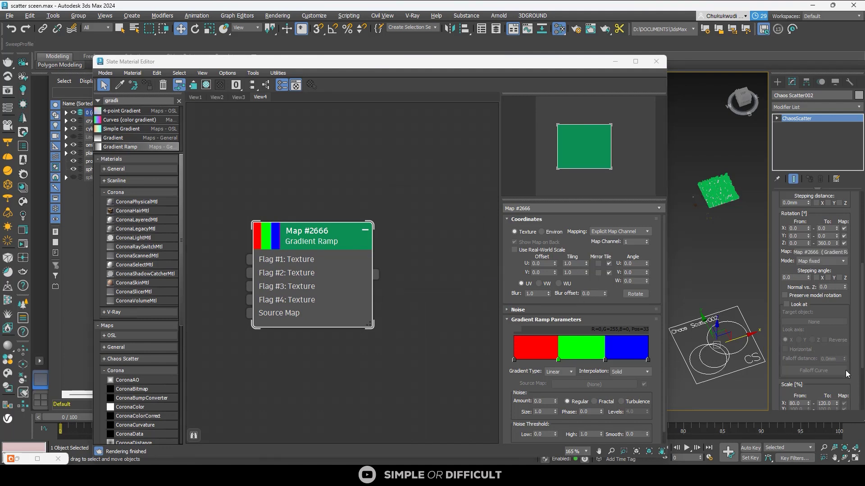
{"action": "scroll", "coordinate": [850, 380], "scroll_direction": "down", "scroll_amount": 5}
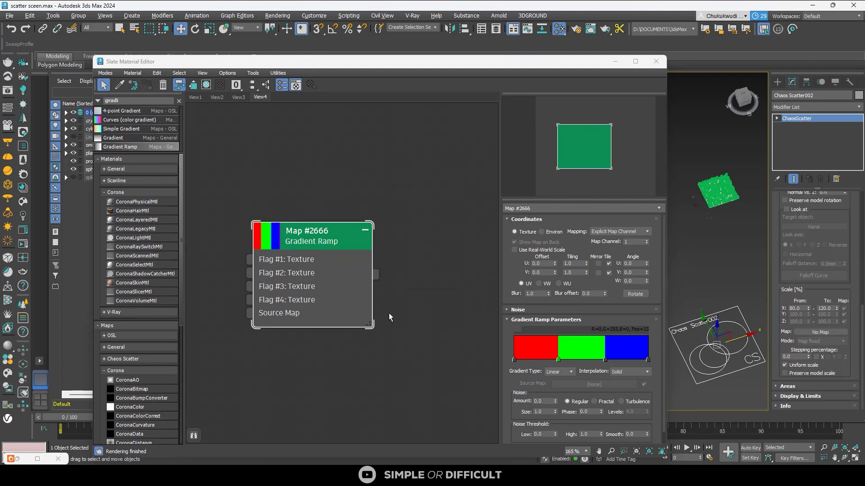
{"action": "left_click_drag", "start_coordinate": [376, 275], "coordinate": [813, 337]}
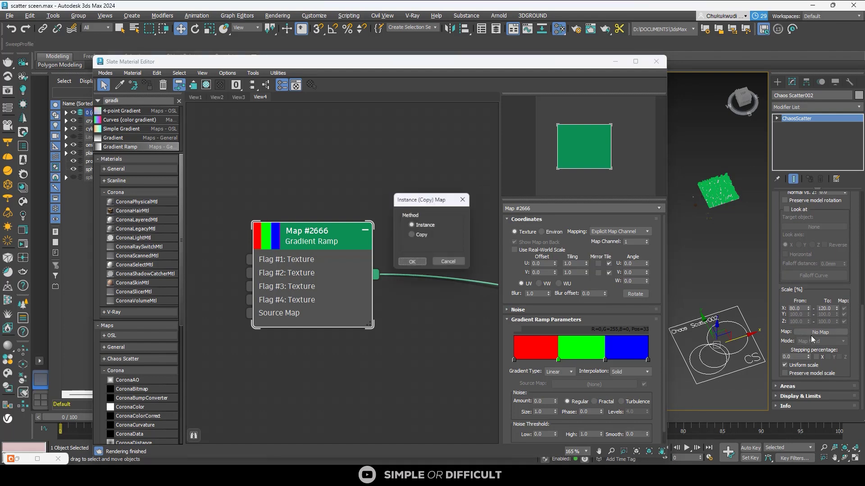
{"action": "left_click", "coordinate": [412, 263]}
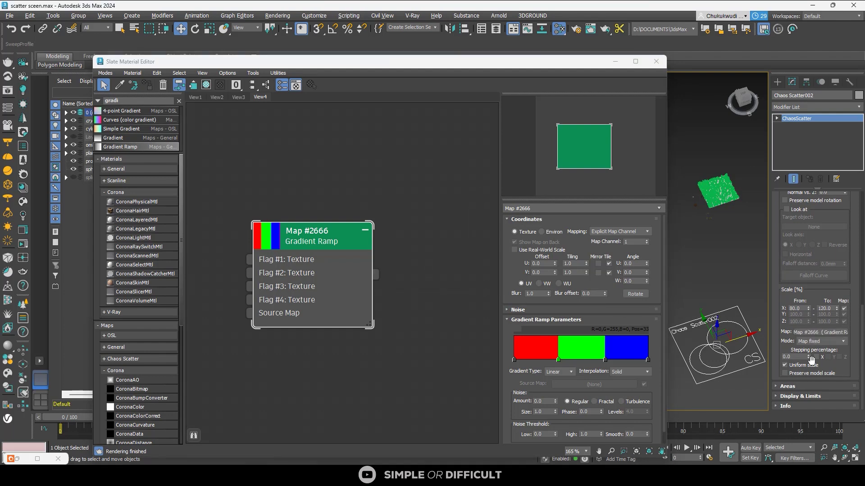
Step: Connect the Gradient Ramp as an instance to the map slot of the scatter's Translation settings
{"action": "scroll", "coordinate": [858, 361], "scroll_direction": "up", "scroll_amount": 3}
{"action": "scroll", "coordinate": [858, 360], "scroll_direction": "up", "scroll_amount": 2}
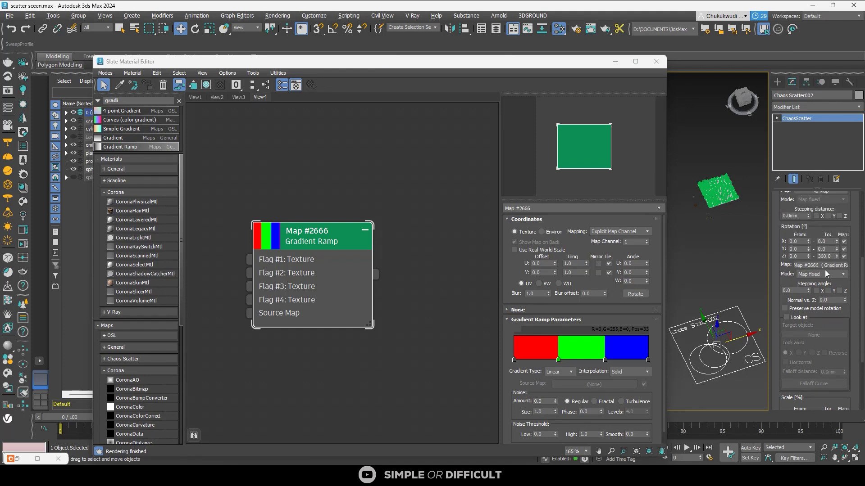
{"action": "scroll", "coordinate": [859, 225], "scroll_direction": "up", "scroll_amount": 2}
{"action": "scroll", "coordinate": [859, 225], "scroll_direction": "up", "scroll_amount": 1}
{"action": "left_click_drag", "start_coordinate": [375, 274], "coordinate": [807, 259]}
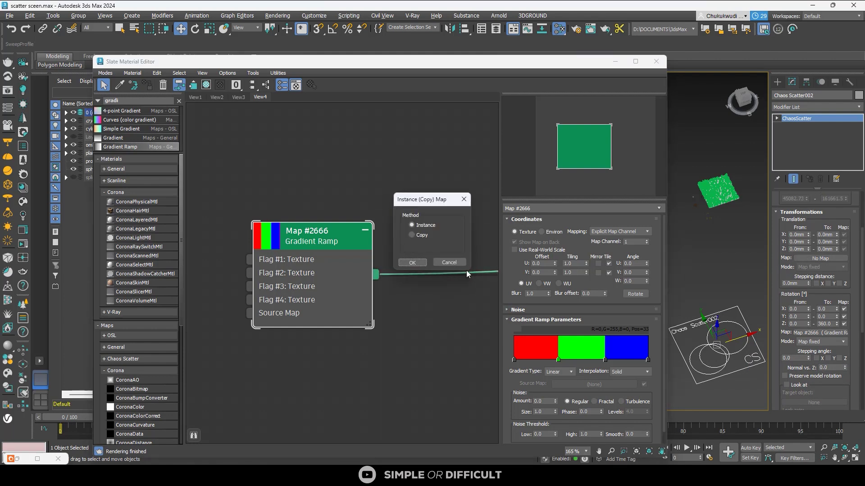
{"action": "left_click", "coordinate": [415, 264]}
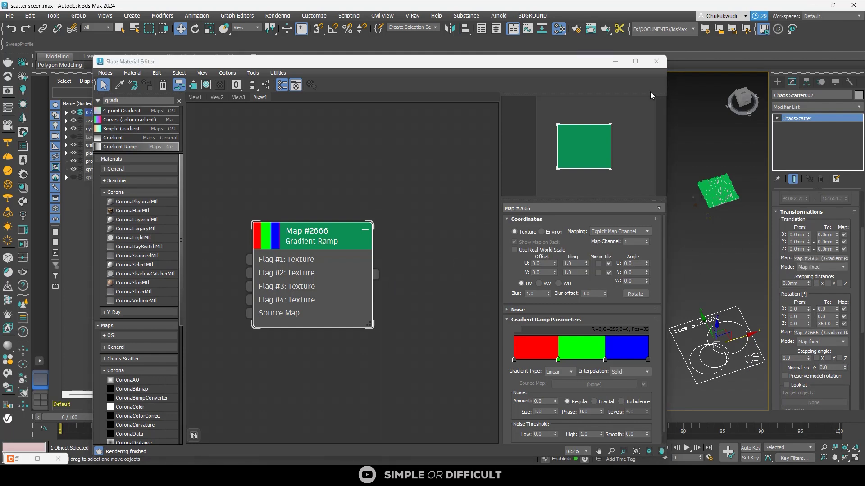
Step: Minimize the material editor, frame the scattered plane in the viewport and start a Corona interactive render
{"action": "left_click", "coordinate": [614, 61]}
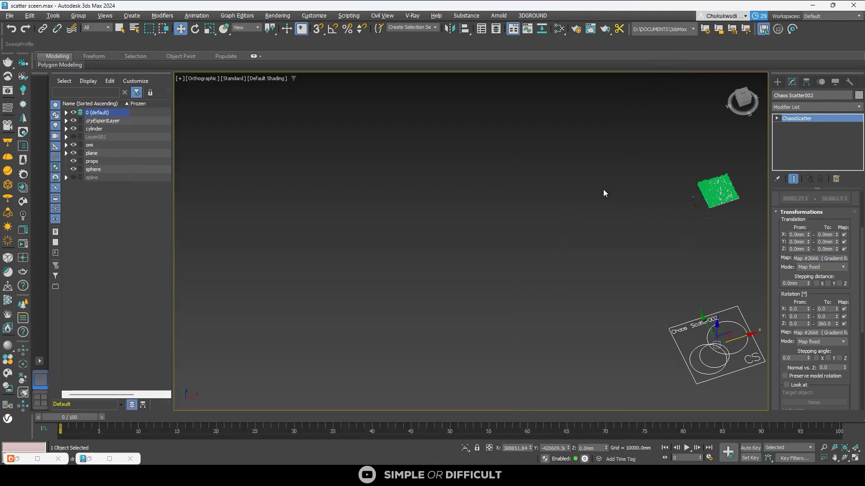
{"action": "scroll", "coordinate": [604, 189], "scroll_direction": "down", "scroll_amount": 3}
{"action": "scroll", "coordinate": [680, 187], "scroll_direction": "up", "scroll_amount": 6}
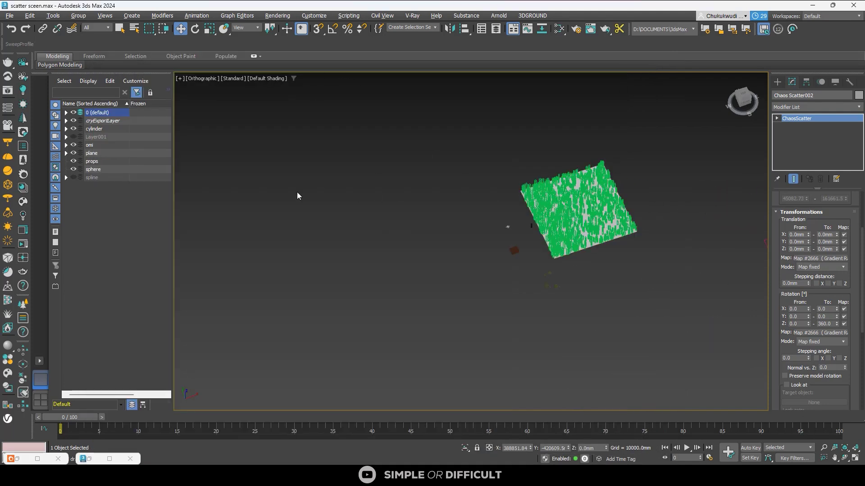
{"action": "scroll", "coordinate": [422, 204], "scroll_direction": "up", "scroll_amount": 2}
{"action": "middle_click_drag", "start_coordinate": [477, 218], "coordinate": [338, 277]}
{"action": "scroll", "coordinate": [618, 231], "scroll_direction": "up", "scroll_amount": 1}
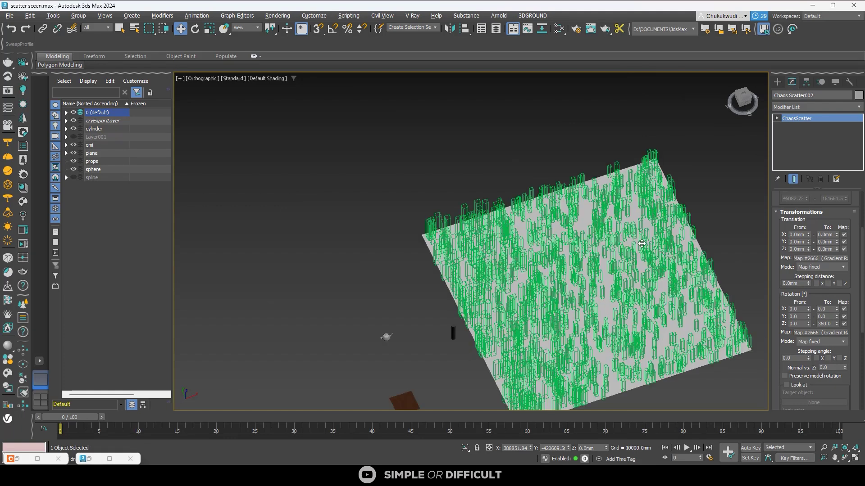
{"action": "middle_click_drag", "start_coordinate": [639, 242], "coordinate": [552, 208]}
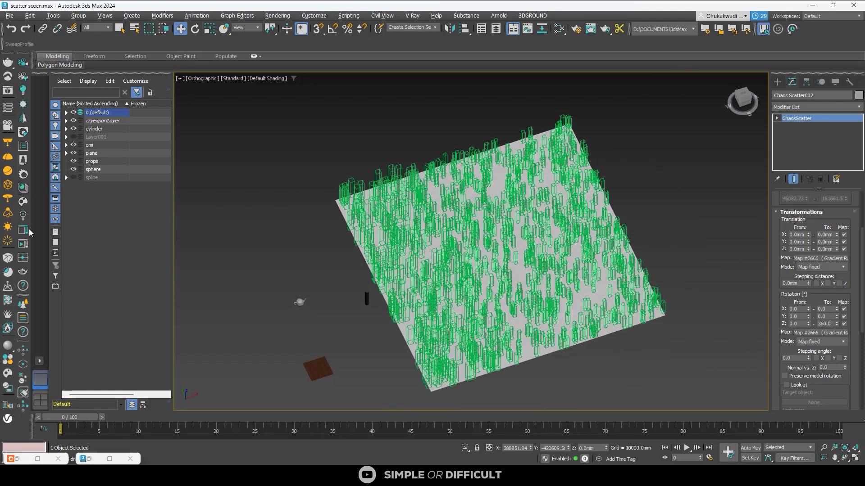
{"action": "left_click", "coordinate": [22, 244]}
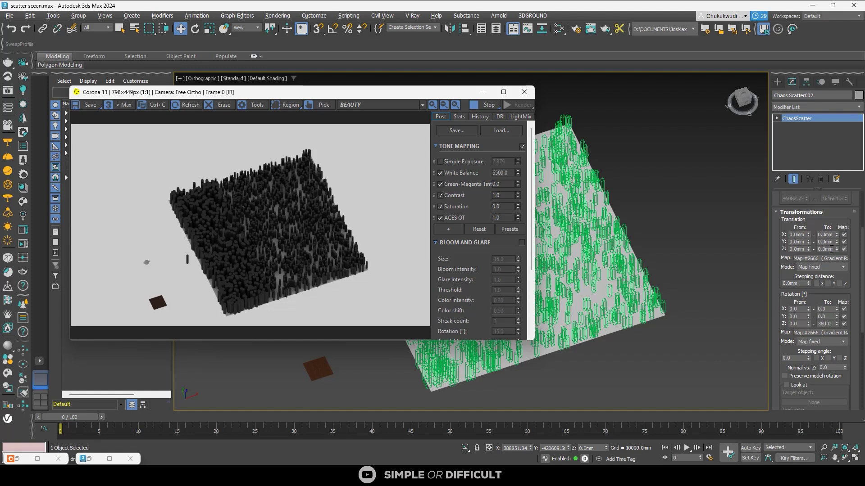
Step: Set the scatter's maximum Z translation to 20000 mm and raise it further to about 47400 mm
{"action": "left_click", "coordinate": [830, 249]}
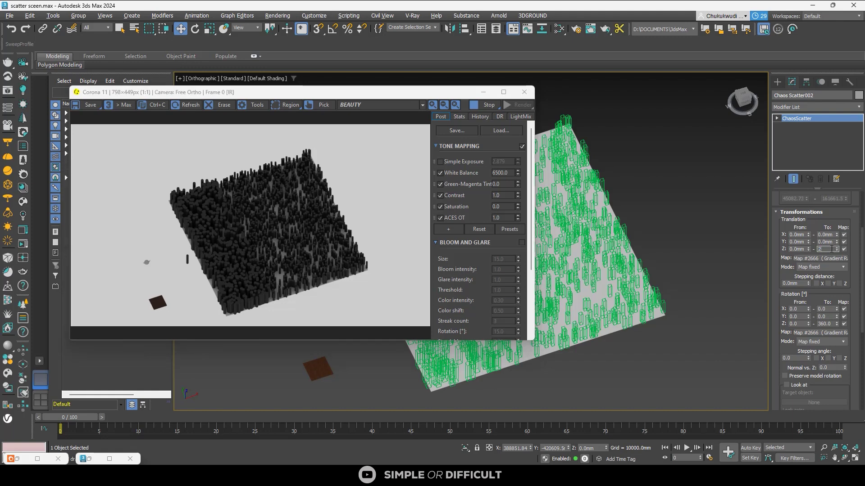
{"action": "type", "text": "20000"}
{"action": "key", "text": "Return"}
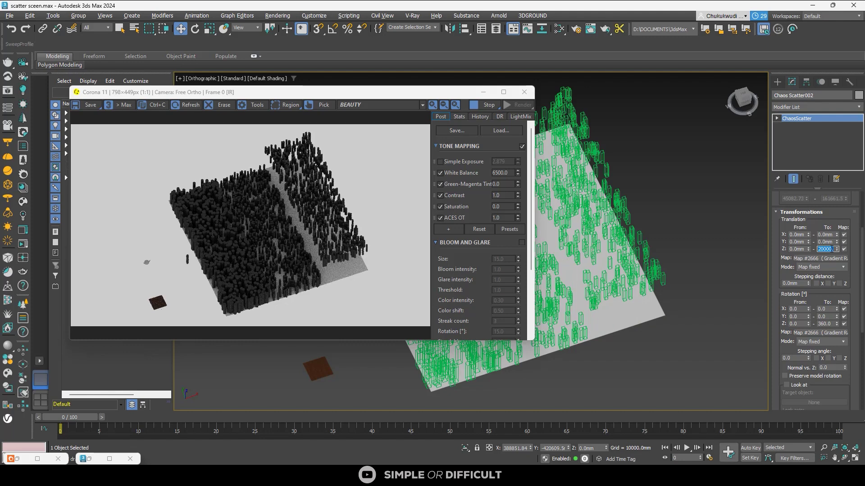
{"action": "scroll", "coordinate": [721, 273], "scroll_direction": "down", "scroll_amount": 3}
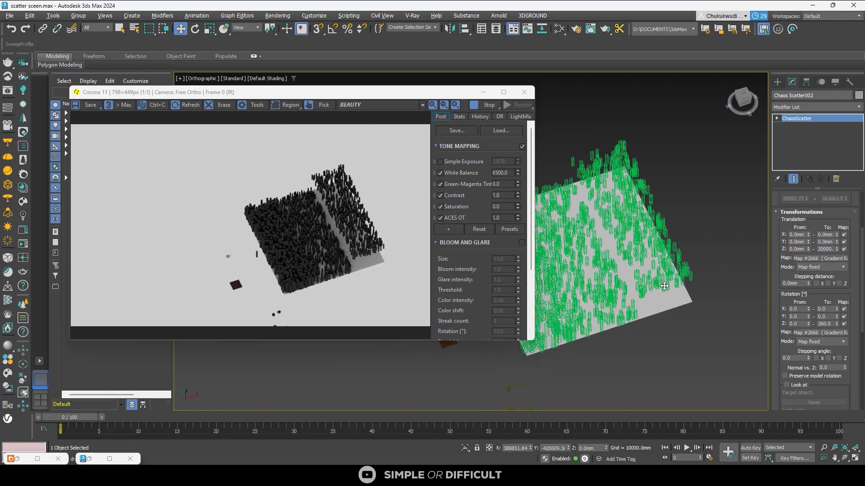
{"action": "scroll", "coordinate": [664, 286], "scroll_direction": "up", "scroll_amount": 2}
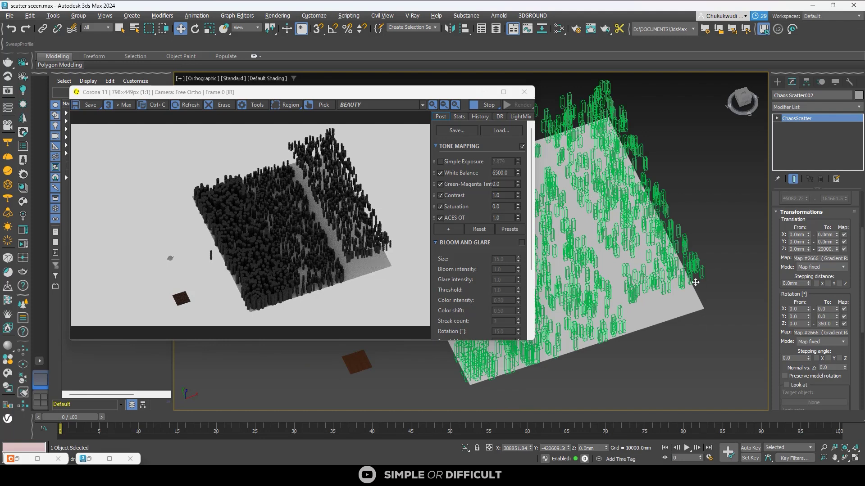
{"action": "middle_click_drag", "start_coordinate": [700, 289], "coordinate": [644, 272], "text": "alt"}
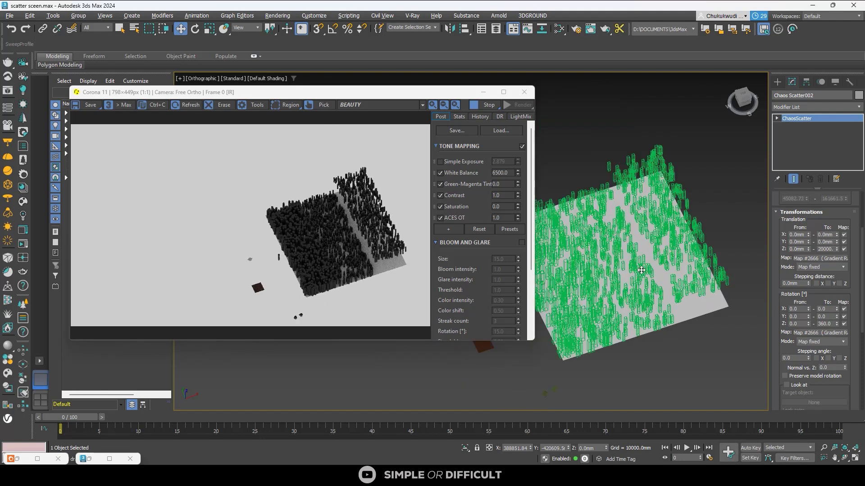
{"action": "middle_click_drag", "start_coordinate": [638, 241], "coordinate": [592, 243], "text": "alt"}
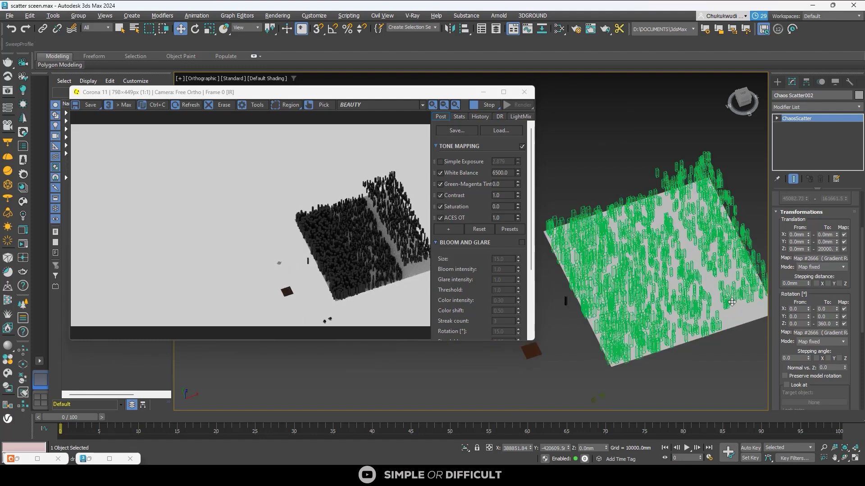
{"action": "left_click_drag", "start_coordinate": [836, 249], "coordinate": [855, 182]}
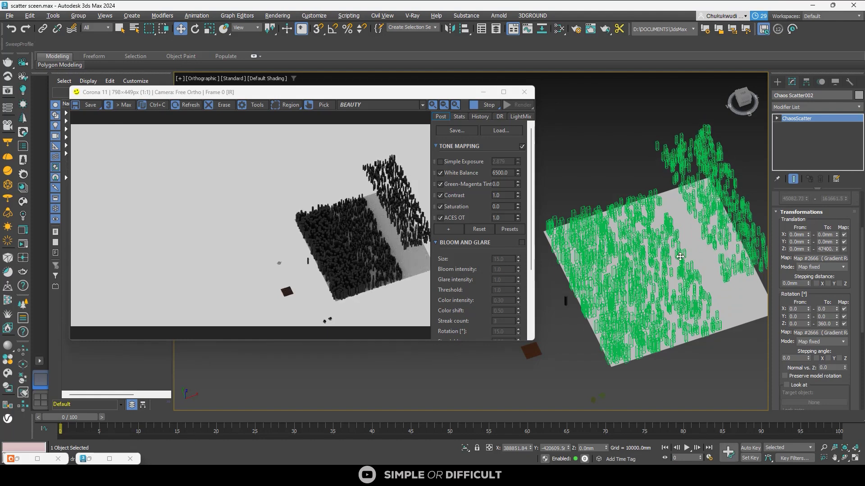
Step: Set the scatter's maximum Y translation to 1000 mm and increase it to about 52050 mm
{"action": "left_click_drag", "start_coordinate": [837, 241], "coordinate": [5, 381]}
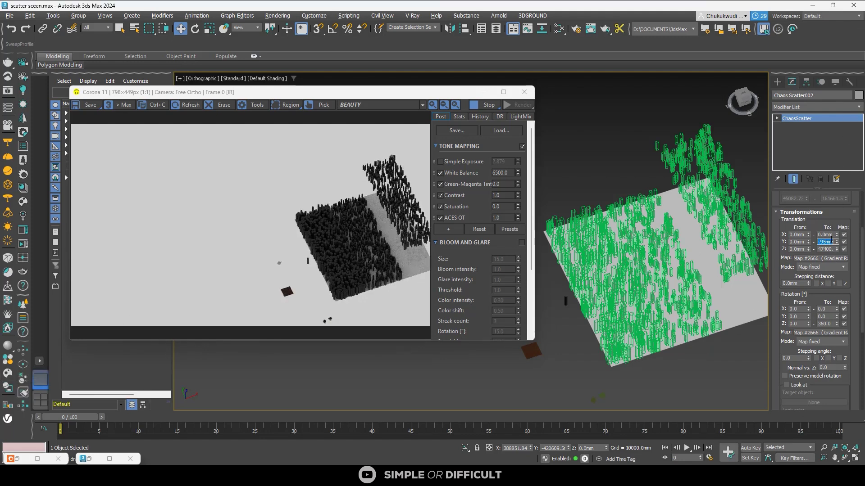
{"action": "type", "text": "1000"}
{"action": "key", "text": "Return"}
{"action": "left_click_drag", "start_coordinate": [837, 241], "coordinate": [5, 22]}
{"action": "middle_click_drag", "start_coordinate": [749, 299], "coordinate": [578, 294]}
{"action": "scroll", "coordinate": [578, 294], "scroll_direction": "up", "scroll_amount": 2}
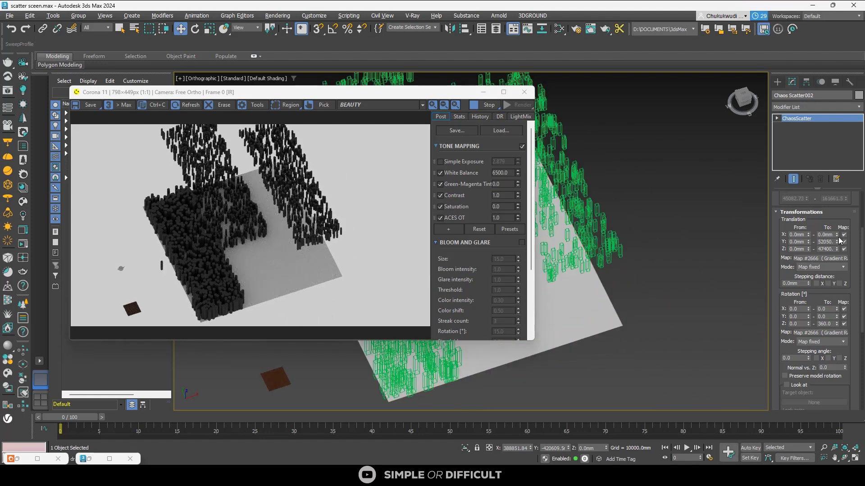
Step: Raise the maximum X translation to about 10547 mm, and reduce the Y maximum to about 520.5 mm and the Z maximum to about 39342 mm
{"action": "left_click_drag", "start_coordinate": [838, 234], "coordinate": [837, 236]}
{"action": "type", "text": "1000"}
{"action": "key", "text": "Return"}
{"action": "left_click_drag", "start_coordinate": [837, 236], "coordinate": [259, 325]}
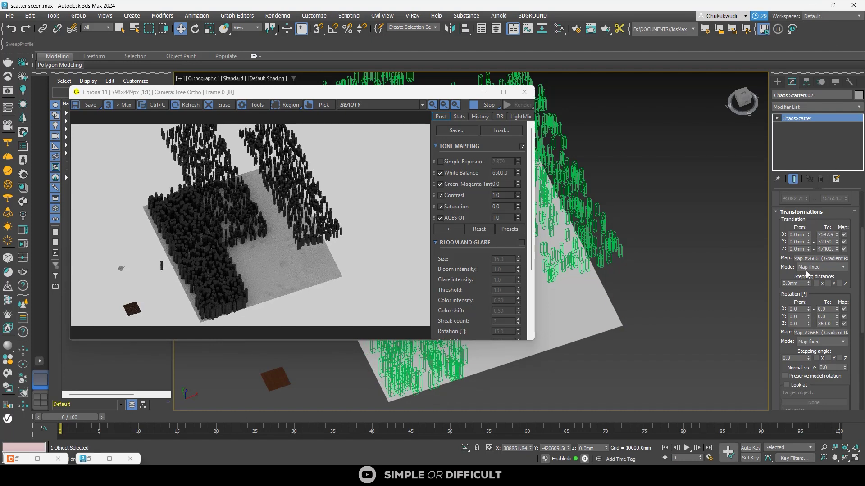
{"action": "left_click_drag", "start_coordinate": [837, 235], "coordinate": [562, 428]}
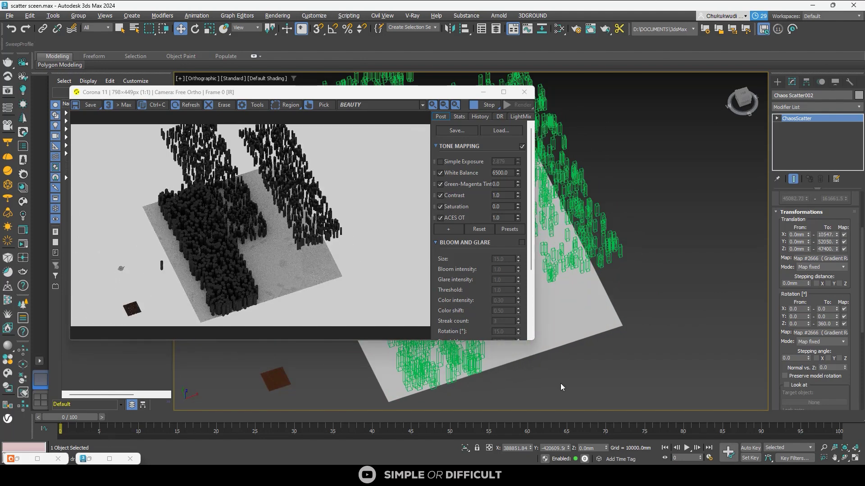
{"action": "left_click_drag", "start_coordinate": [837, 242], "coordinate": [47, 283]}
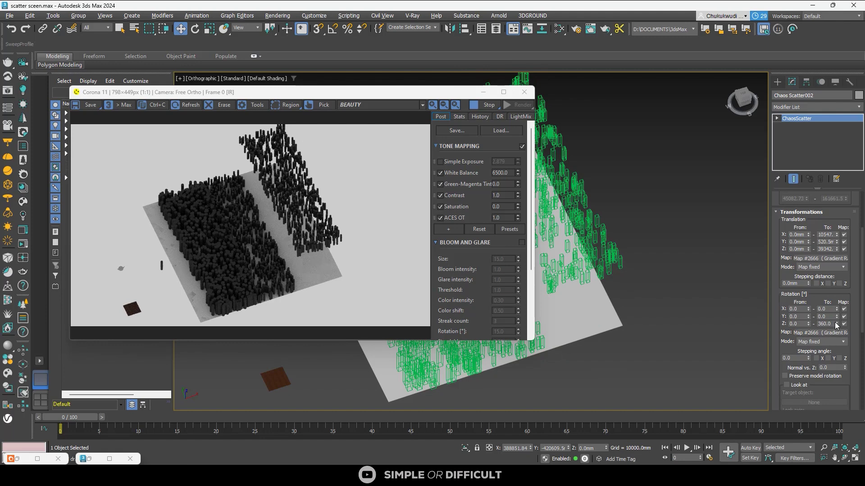
Step: Set the scatter's maximum rotation to about 1321.2 degrees in Z, 90.84 degrees in Y and 24.81 degrees in X
{"action": "left_click_drag", "start_coordinate": [836, 325], "coordinate": [839, 249]}
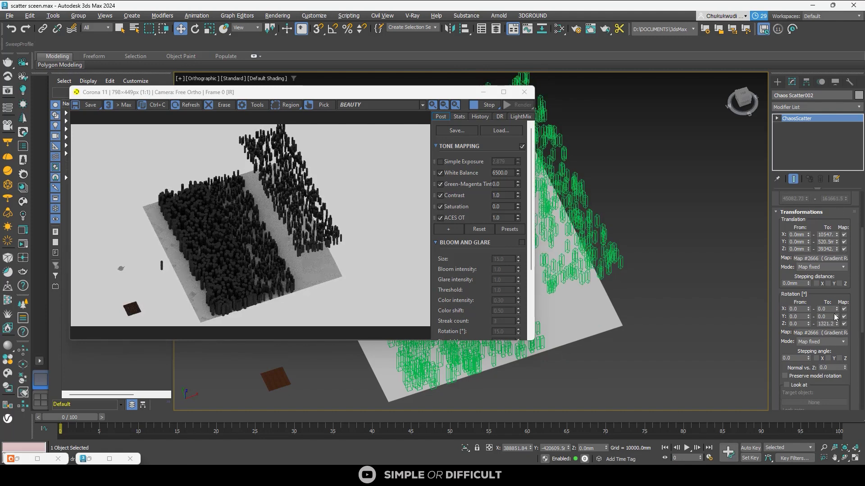
{"action": "left_click_drag", "start_coordinate": [836, 317], "coordinate": [837, 275]}
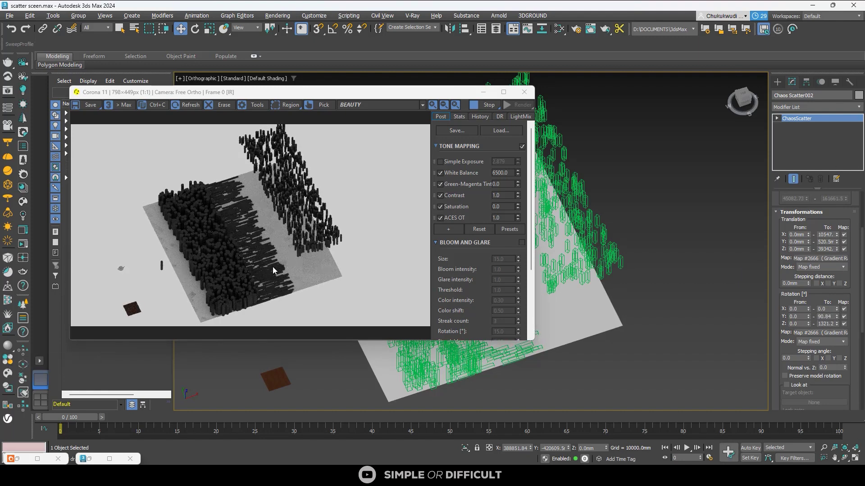
{"action": "scroll", "coordinate": [273, 270], "scroll_direction": "up", "scroll_amount": 1}
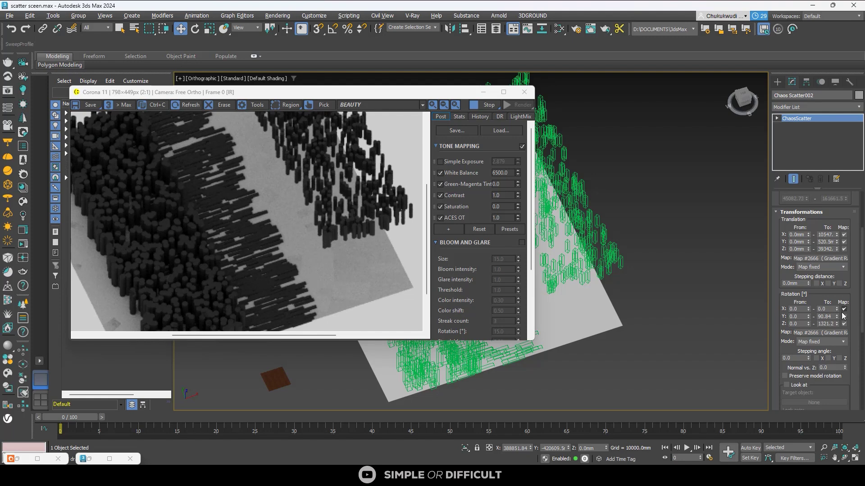
{"action": "left_click_drag", "start_coordinate": [835, 309], "coordinate": [45, 111]}
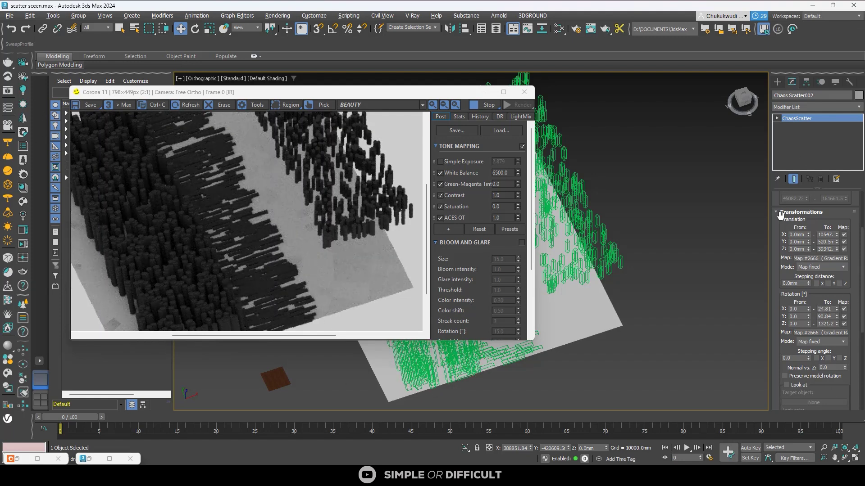
Step: Adjust the scatter's maximum X rotation to about 89.07 degrees
{"action": "left_click_drag", "start_coordinate": [837, 311], "coordinate": [852, 179]}
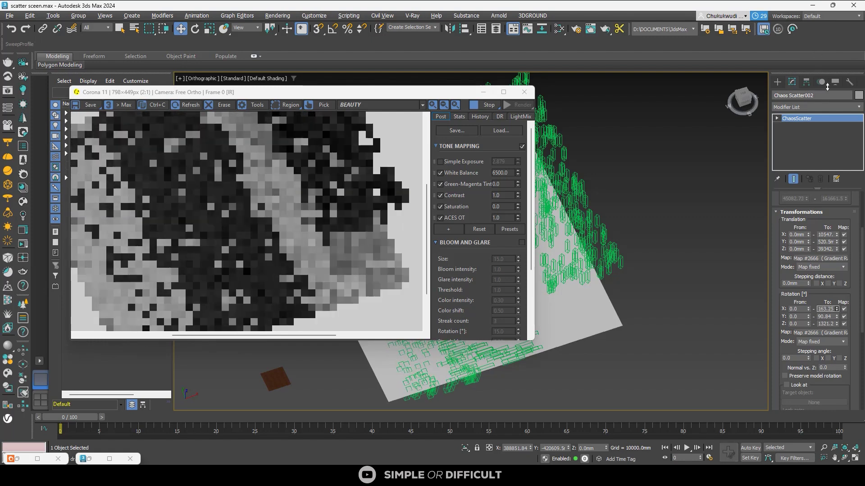
{"action": "left_click_drag", "start_coordinate": [852, 179], "coordinate": [859, 198]}
{"action": "scroll", "coordinate": [331, 271], "scroll_direction": "down", "scroll_amount": 1}
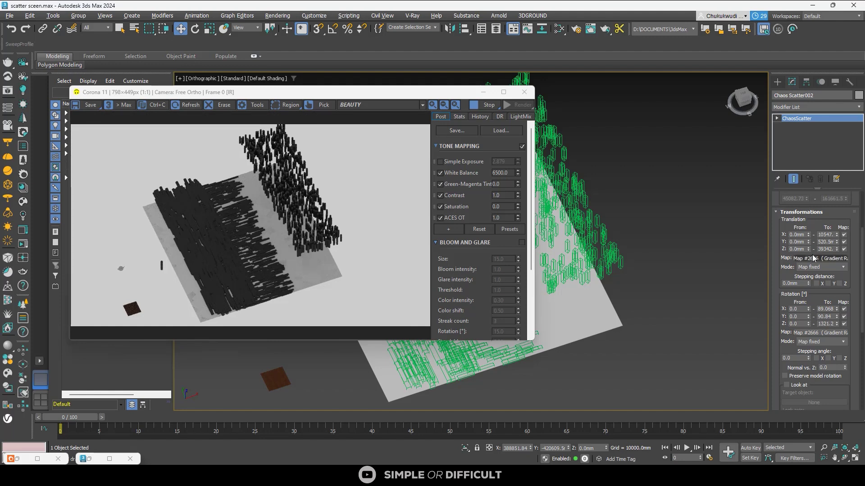
Step: Raise the scatter's maximum scale to about 1829% in Z, 3596% in Y and 2221.2% in X
{"action": "scroll", "coordinate": [833, 277], "scroll_direction": "down", "scroll_amount": 3}
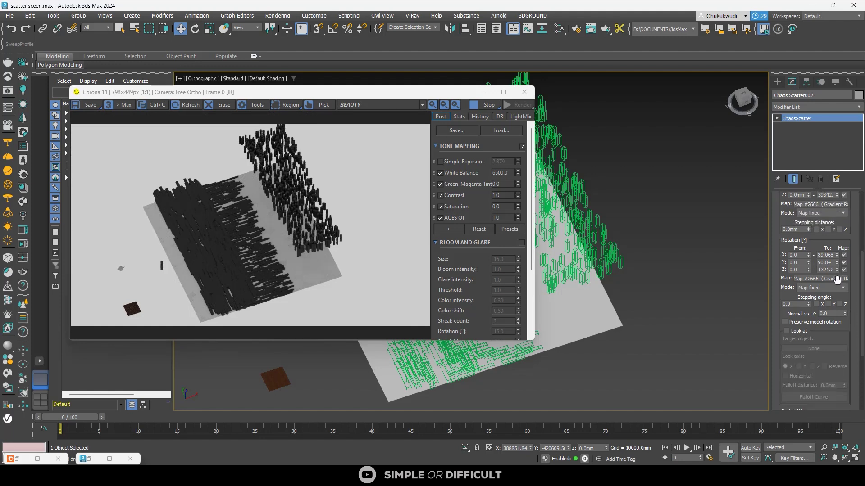
{"action": "scroll", "coordinate": [837, 279], "scroll_direction": "down", "scroll_amount": 5}
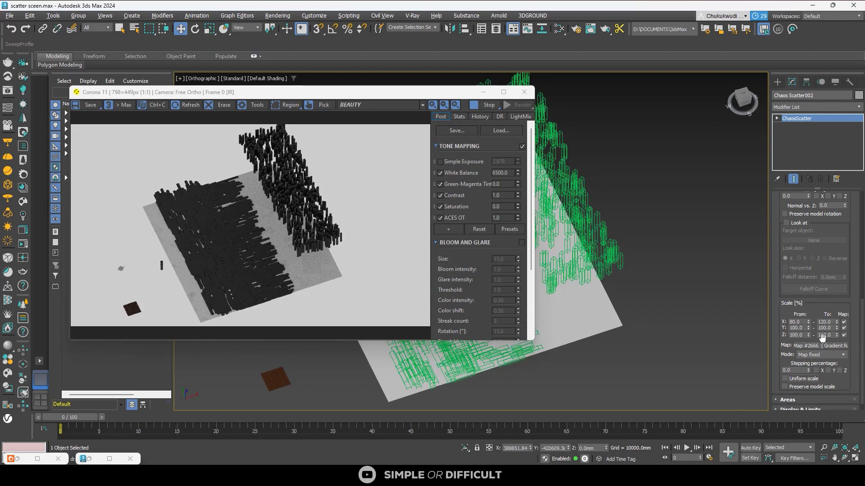
{"action": "left_click_drag", "start_coordinate": [836, 335], "coordinate": [836, 67]}
{"action": "scroll", "coordinate": [603, 259], "scroll_direction": "down", "scroll_amount": 2}
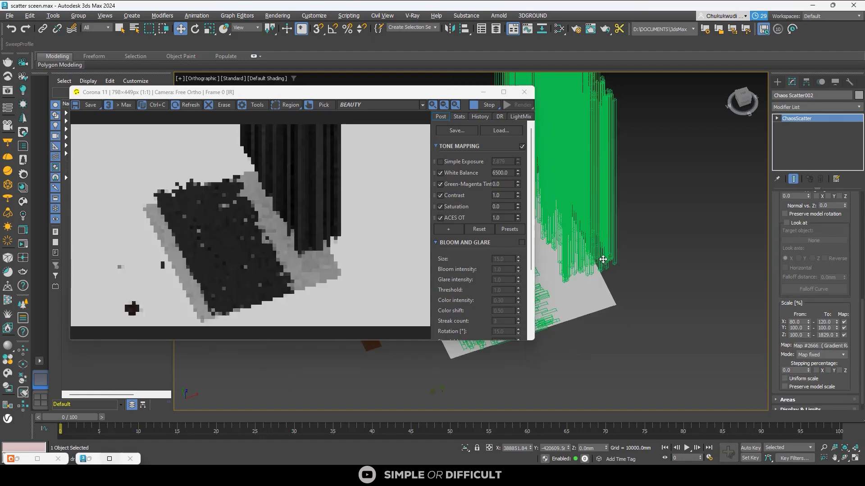
{"action": "left_click_drag", "start_coordinate": [837, 328], "coordinate": [92, 236]}
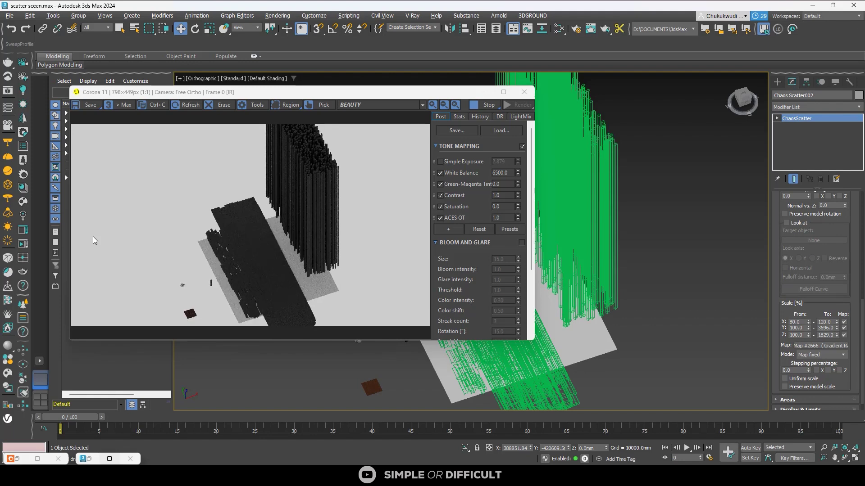
{"action": "left_click_drag", "start_coordinate": [836, 321], "coordinate": [17, 449]}
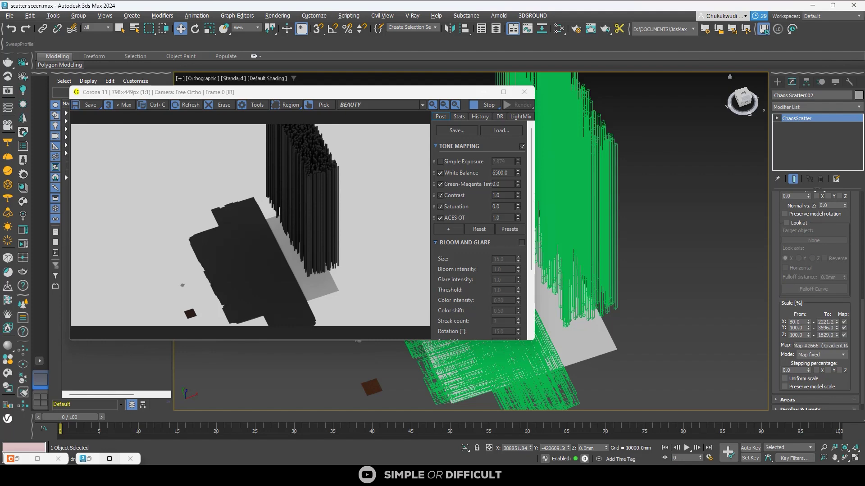
Step: Clear the gradient ramp map from the scatter's translation and rotation settings
{"action": "scroll", "coordinate": [861, 285], "scroll_direction": "up", "scroll_amount": 5}
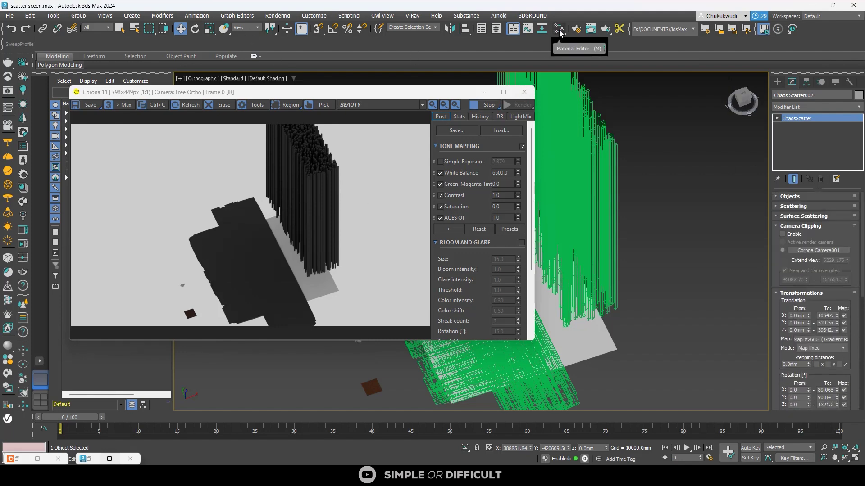
{"action": "right_click", "coordinate": [821, 339]}
{"action": "left_click", "coordinate": [827, 362]}
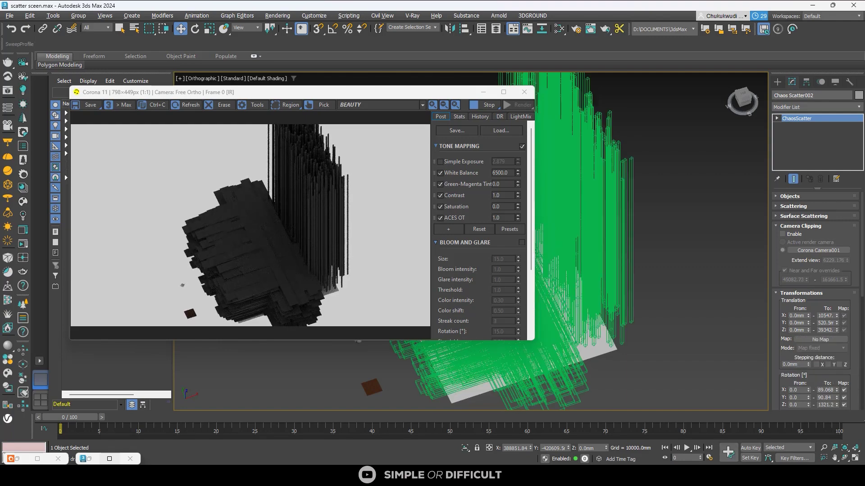
{"action": "scroll", "coordinate": [825, 345], "scroll_direction": "down", "scroll_amount": 3}
{"action": "right_click", "coordinate": [816, 305]}
{"action": "left_click", "coordinate": [826, 328]}
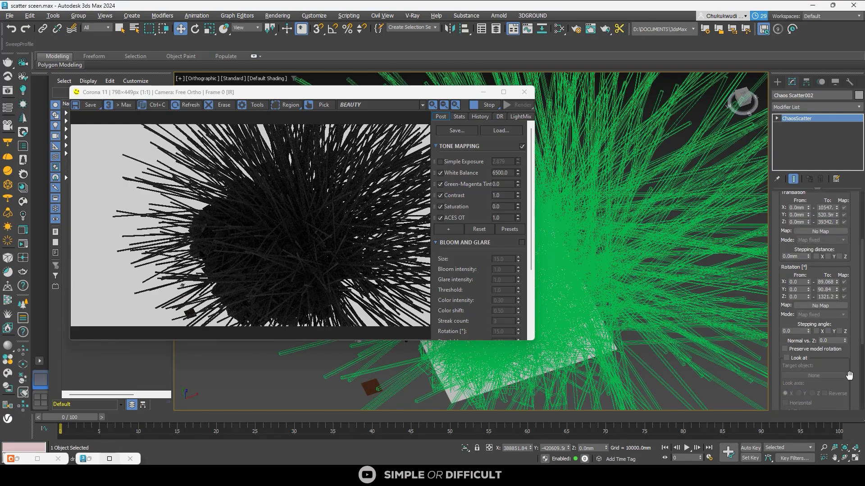
Step: Set the scatter's maximum rotation to 0 degrees in X, 0 in Y and 360 in Z
{"action": "double_click", "coordinate": [826, 282]}
{"action": "type", "text": "0"}
{"action": "key", "text": "Tab"}
{"action": "type", "text": "0"}
{"action": "key", "text": "Tab"}
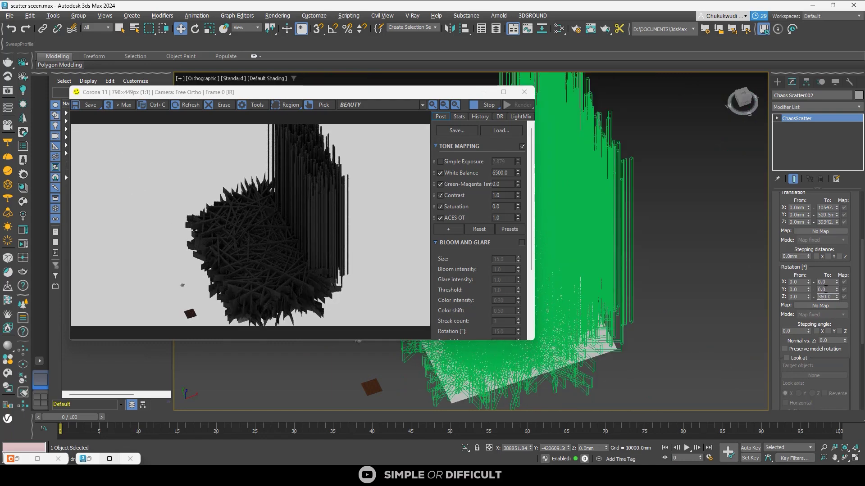
{"action": "key", "text": "Return"}
Step: Turn on uniform scale in the scatter's scale settings
{"action": "scroll", "coordinate": [842, 359], "scroll_direction": "down", "scroll_amount": 4}
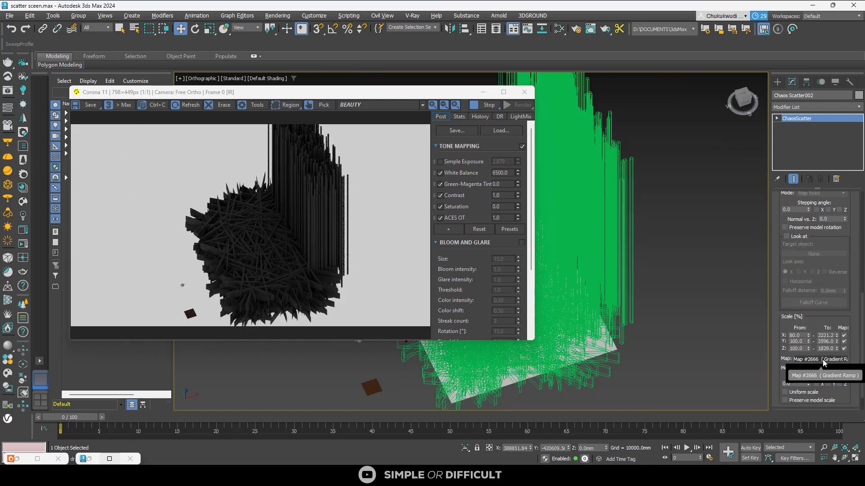
{"action": "left_click", "coordinate": [796, 392]}
{"action": "left_click", "coordinate": [826, 359]}
Step: Place a new Gradient Ramp map in the node view, try the Spiral gradient type and settle on Radial
{"action": "left_click_drag", "start_coordinate": [423, 234], "coordinate": [418, 255]}
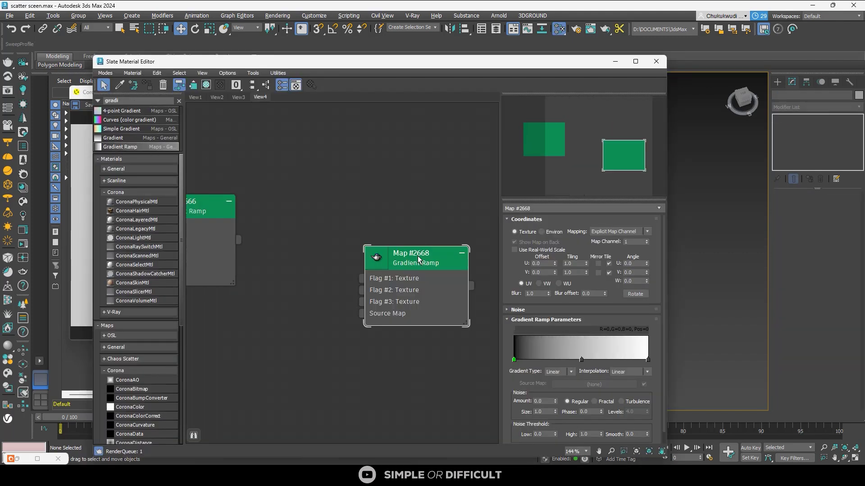
{"action": "scroll", "coordinate": [418, 261], "scroll_direction": "up", "scroll_amount": 1}
{"action": "left_click", "coordinate": [558, 372]}
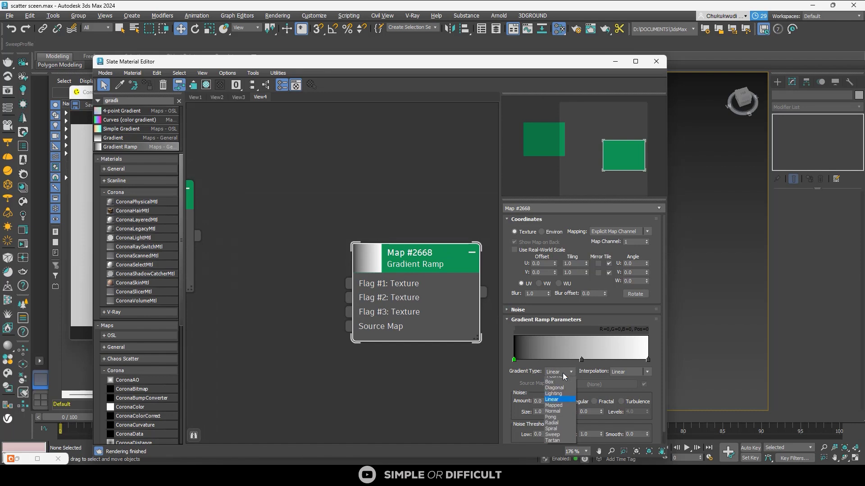
{"action": "left_click", "coordinate": [562, 434]}
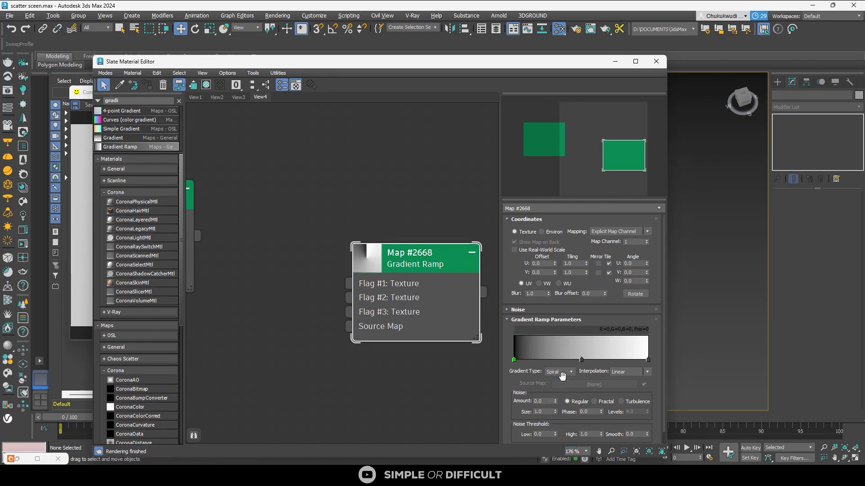
{"action": "left_click", "coordinate": [563, 374]}
{"action": "left_click", "coordinate": [558, 427]}
{"action": "left_click", "coordinate": [564, 372]}
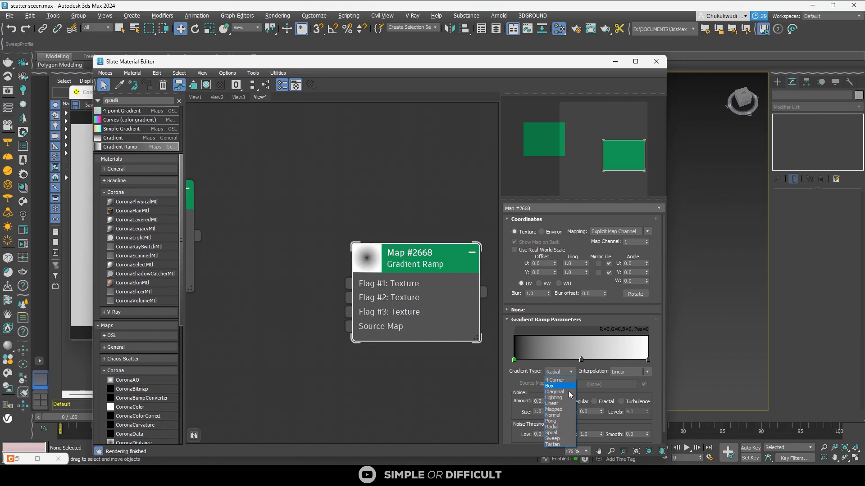
{"action": "left_click", "coordinate": [420, 368]}
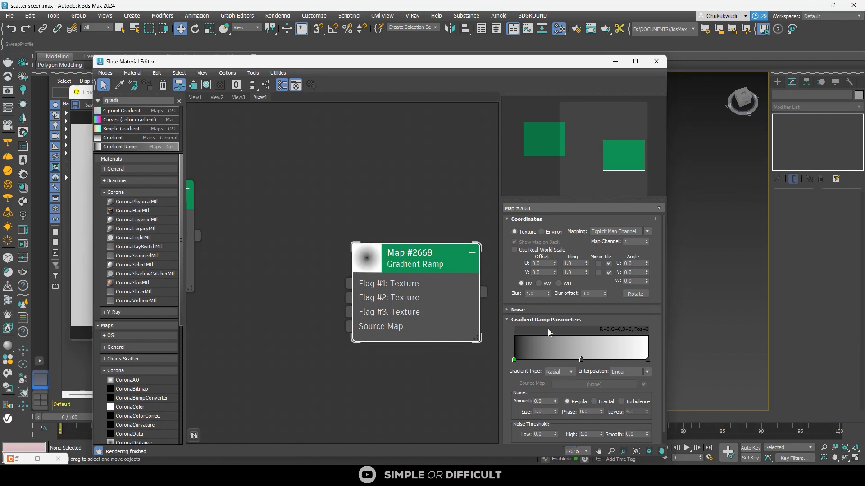
Step: Change the middle colour flag of the new radial gradient ramp to black
{"action": "double_click", "coordinate": [581, 360]}
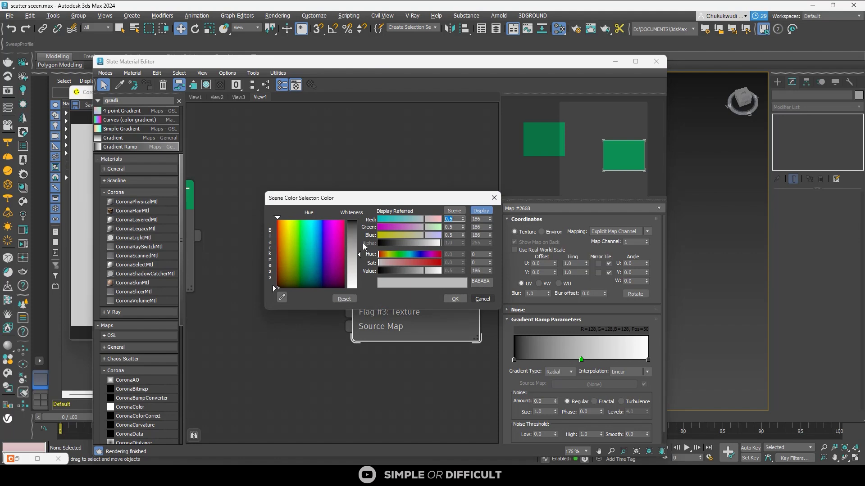
{"action": "left_click_drag", "start_coordinate": [390, 271], "coordinate": [378, 272]}
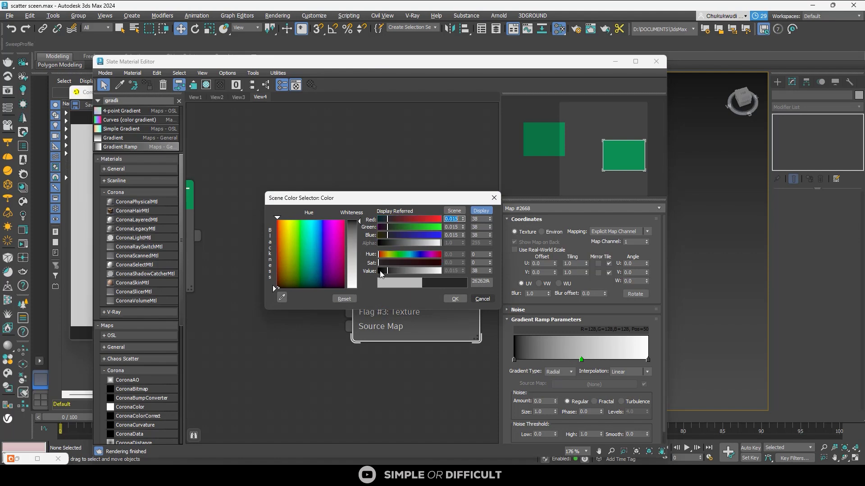
{"action": "left_click", "coordinate": [454, 298]}
Step: Select the scatter object and assign the radial Gradient Ramp as an instance to its random surface distribution map
{"action": "left_click_drag", "start_coordinate": [568, 65], "coordinate": [335, 78]}
{"action": "left_click", "coordinate": [552, 209]}
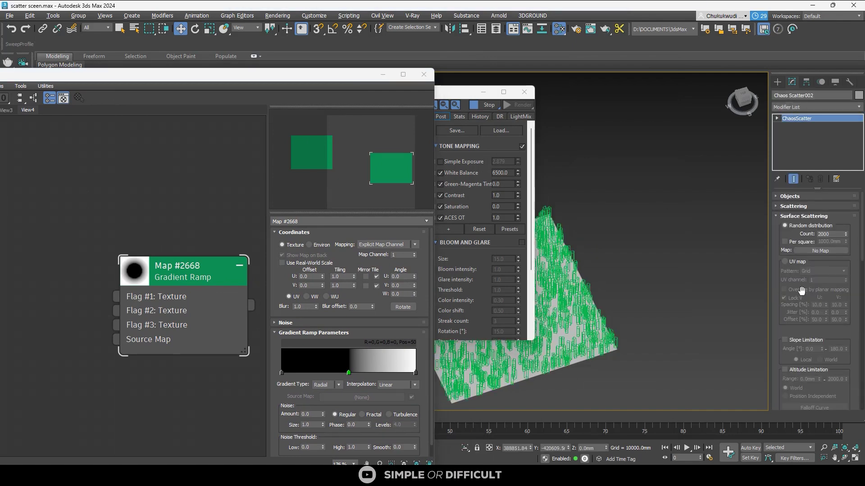
{"action": "left_click_drag", "start_coordinate": [251, 305], "coordinate": [821, 251]}
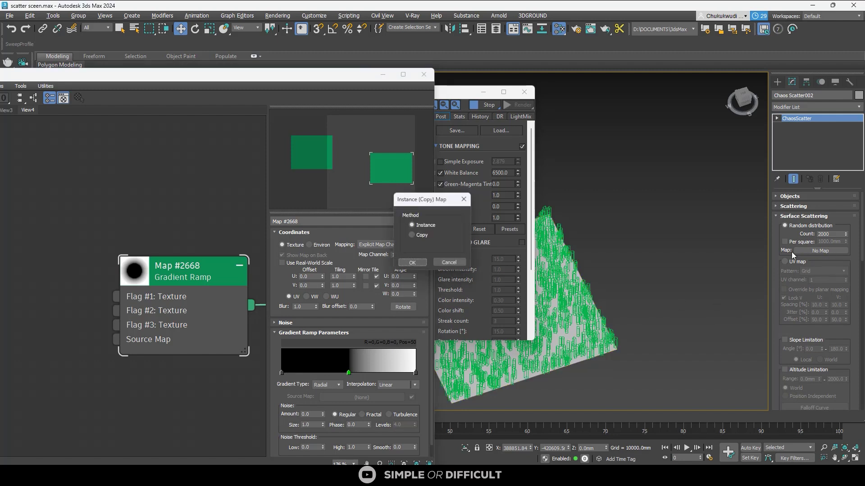
{"action": "left_click", "coordinate": [412, 264]}
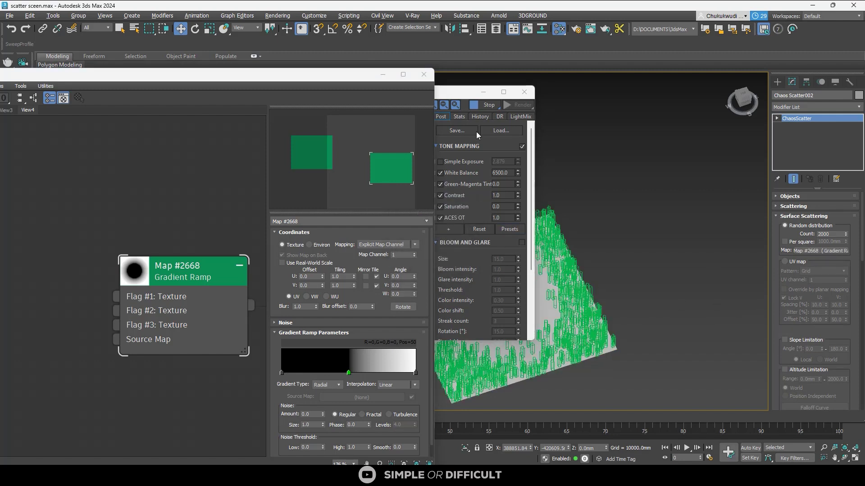